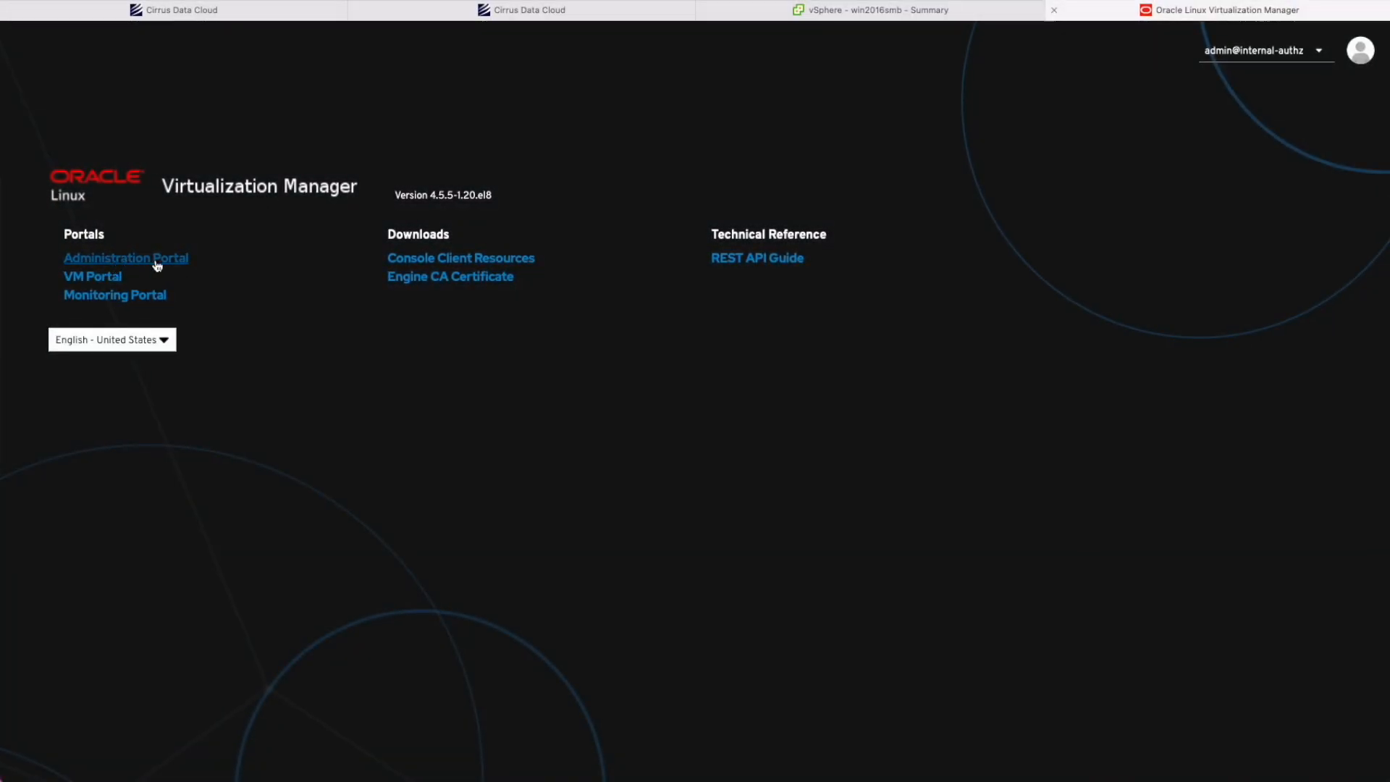
Open the OLVM Administration Portal's virtual machine list showing win2016smb on KVM-n1.
click(155, 265)
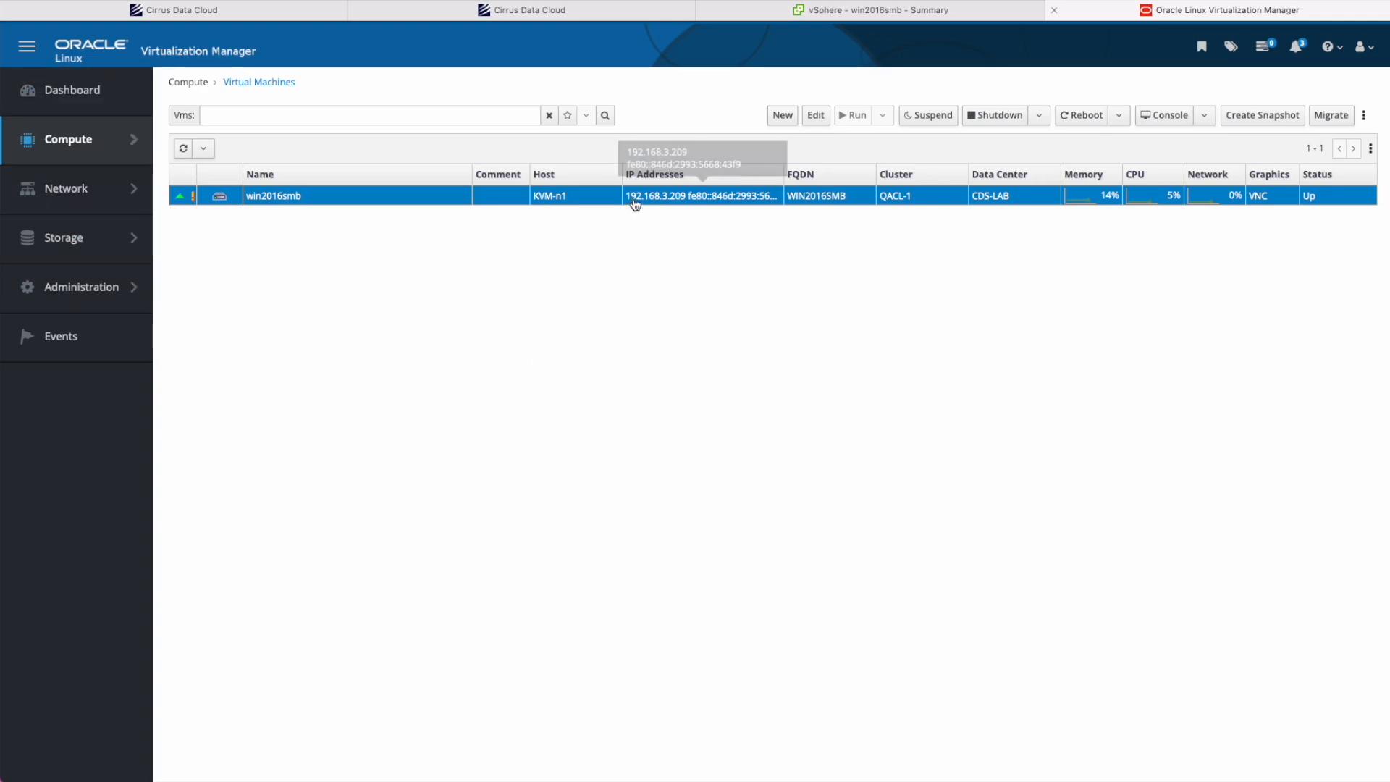
Review win2016smb's Q35 UEFI chipset, 8192 MB memory, CPU cores, network interfaces and disks.
click(290, 198)
drag(489, 293, 376, 291)
click(690, 258)
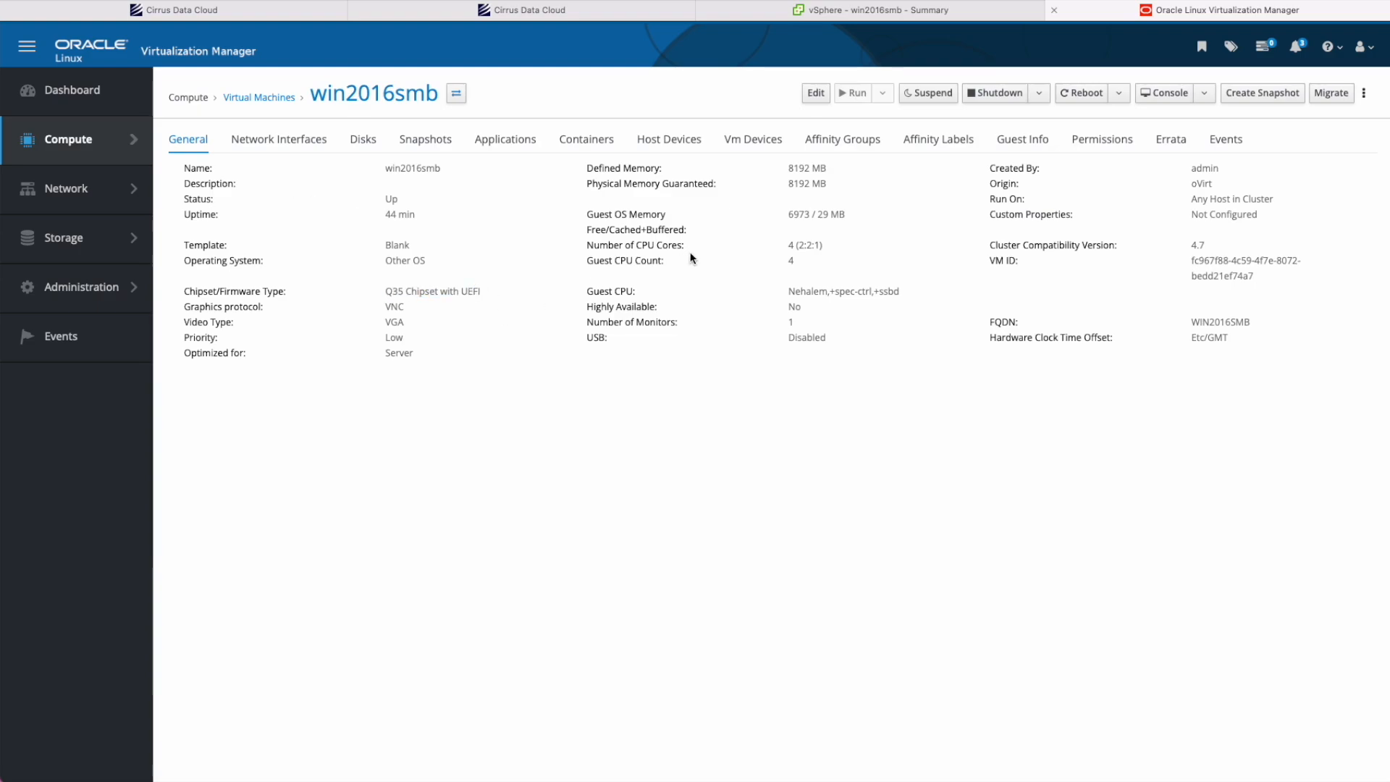
drag(787, 167, 827, 169)
drag(787, 247, 816, 244)
click(815, 244)
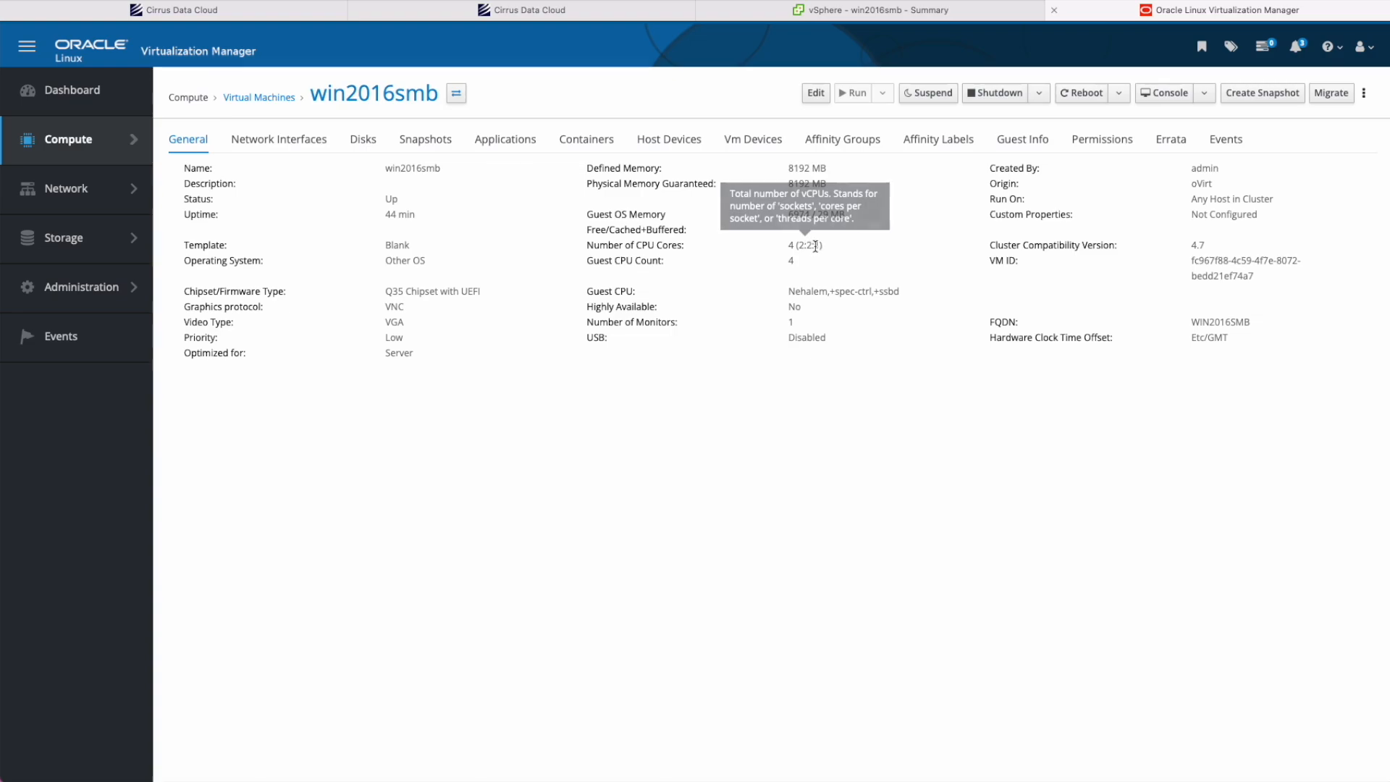
click(303, 139)
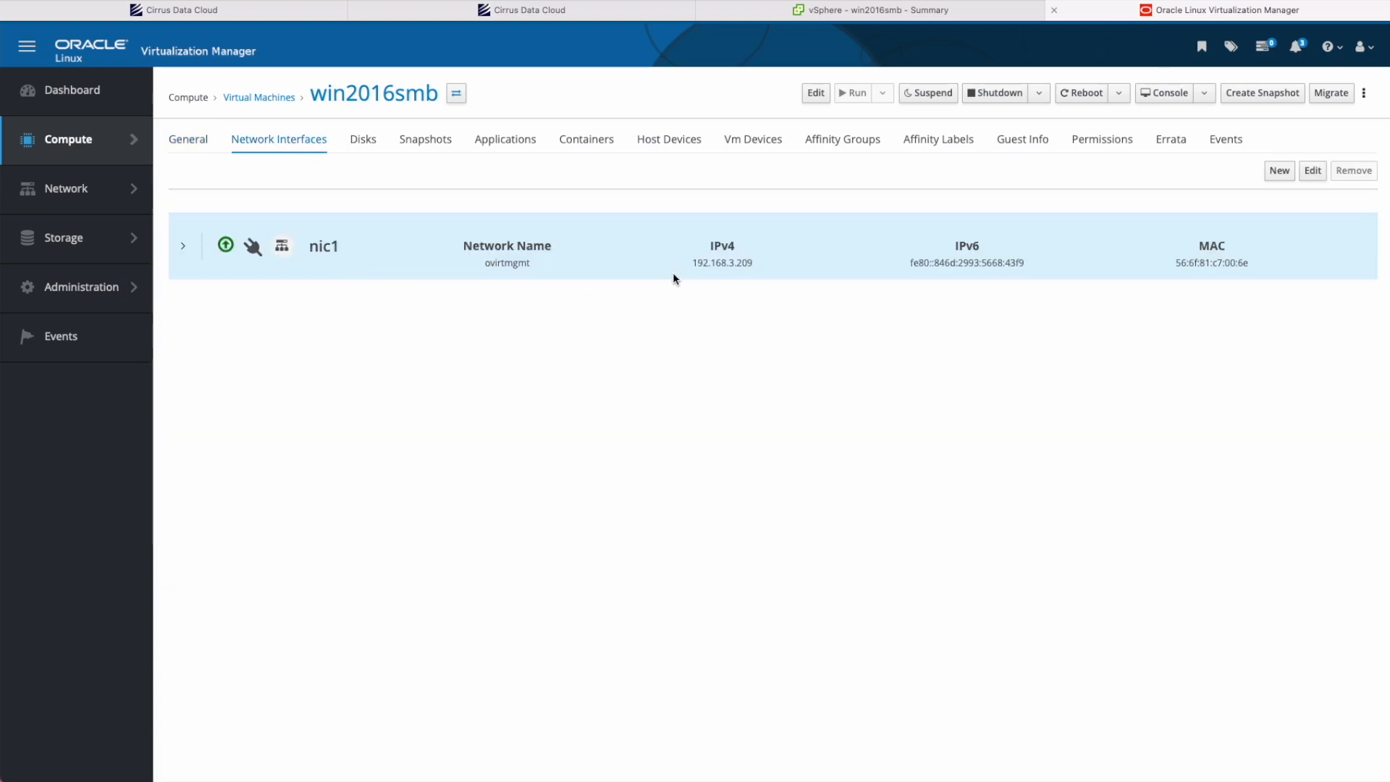
click(353, 144)
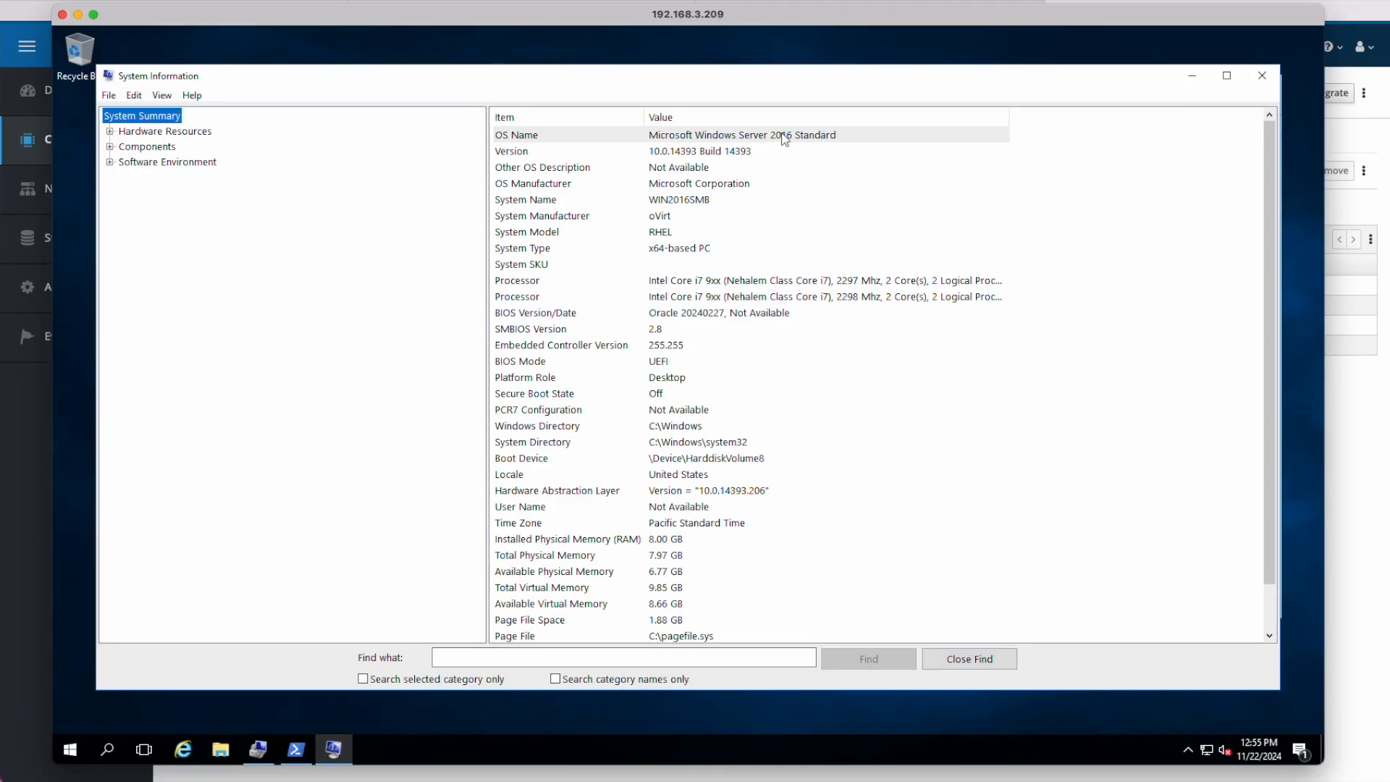
Confirm oVirt manufacturer and UEFI mode, check Disk 1's properties, then list CDSHQ-Eng's VMs.
click(686, 220)
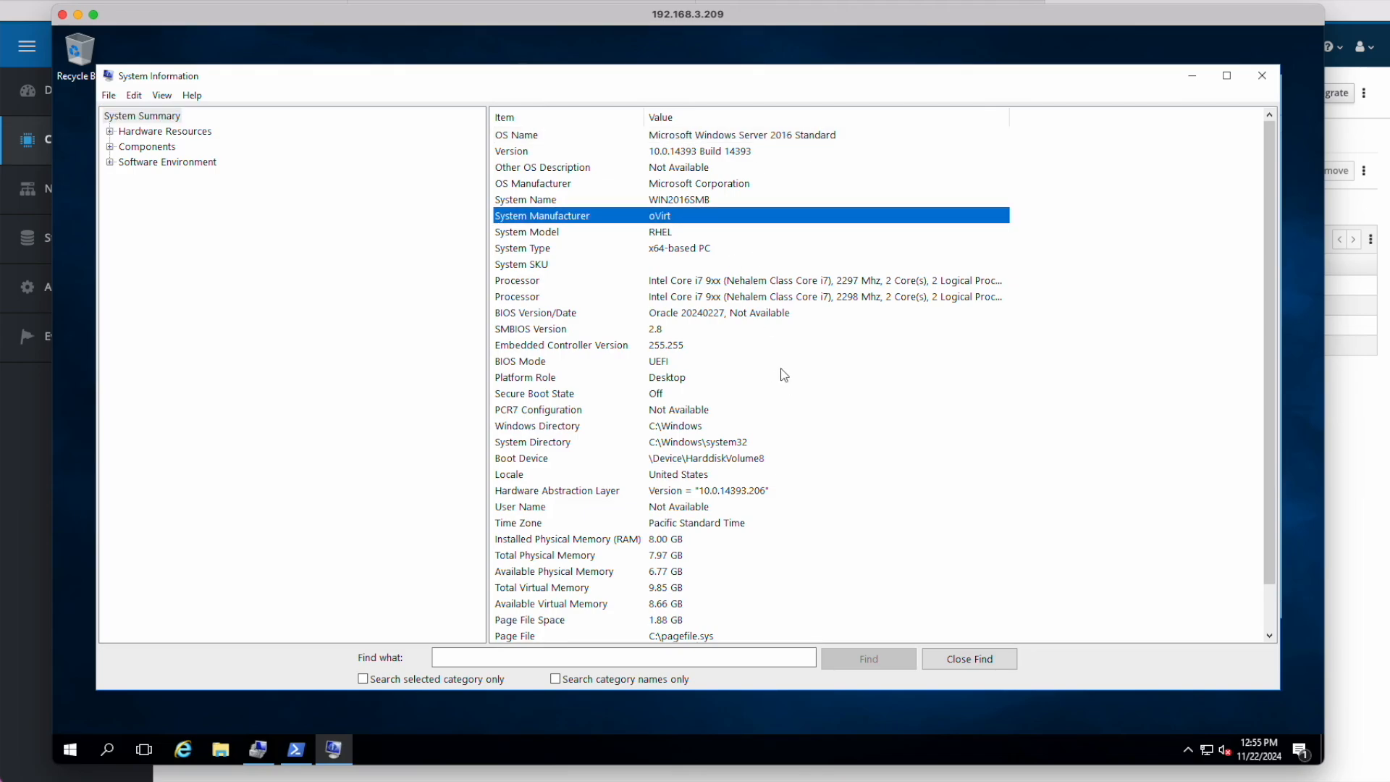
click(688, 362)
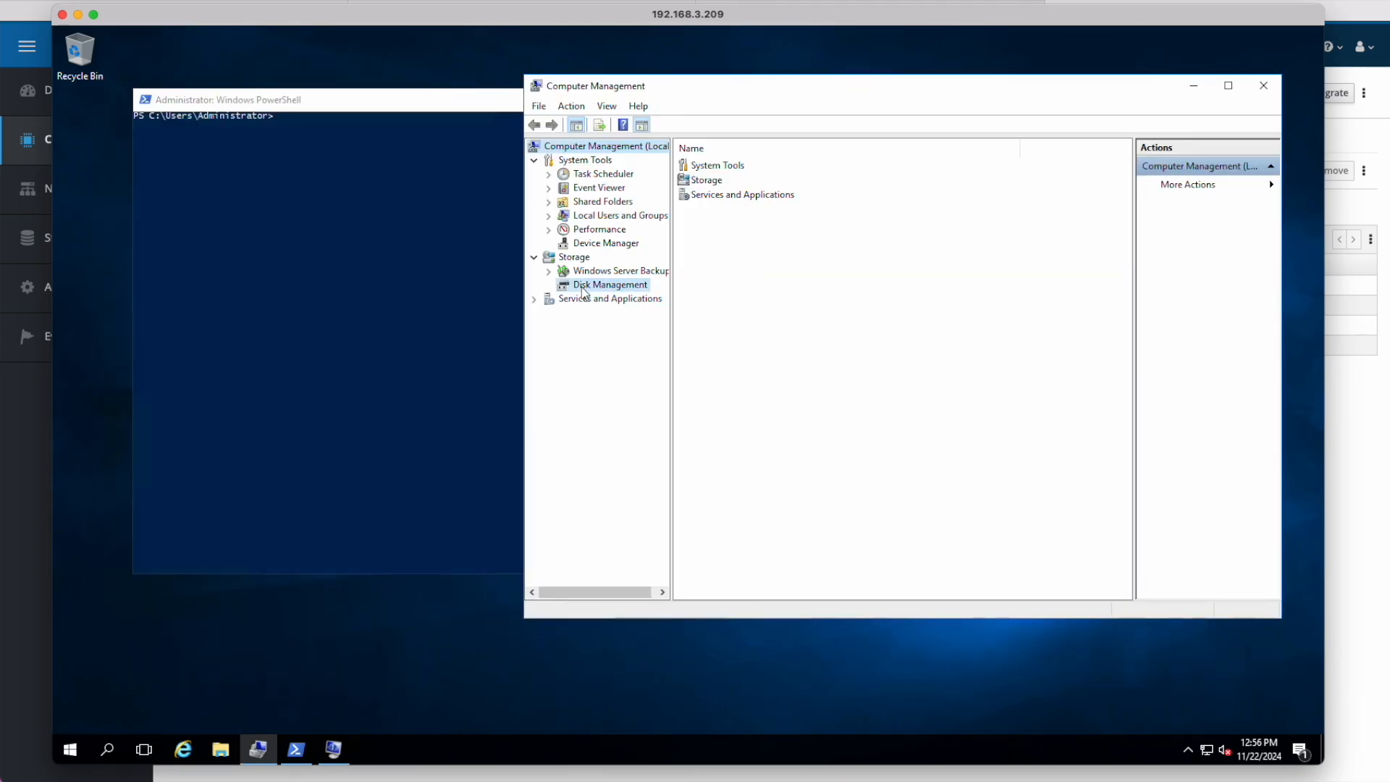
click(585, 287)
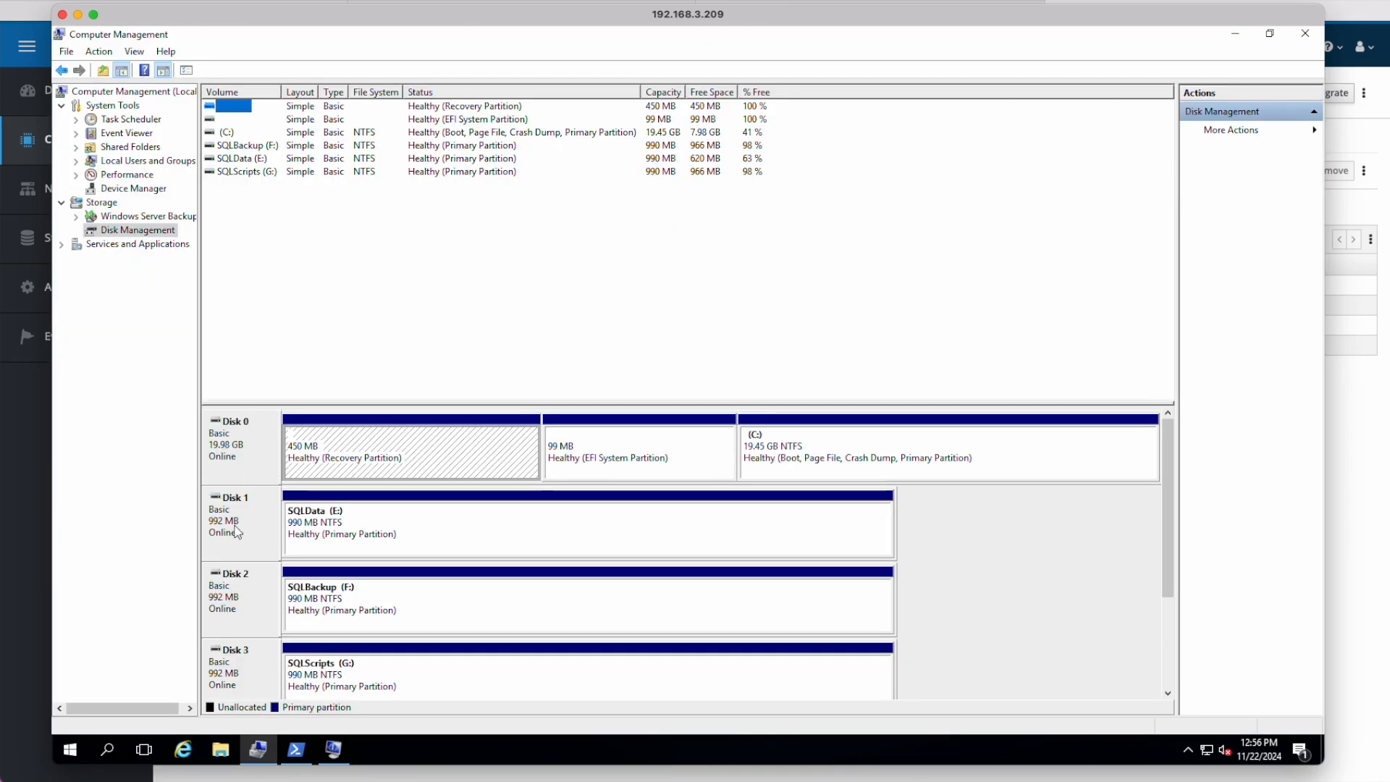
right_click(256, 513)
click(297, 659)
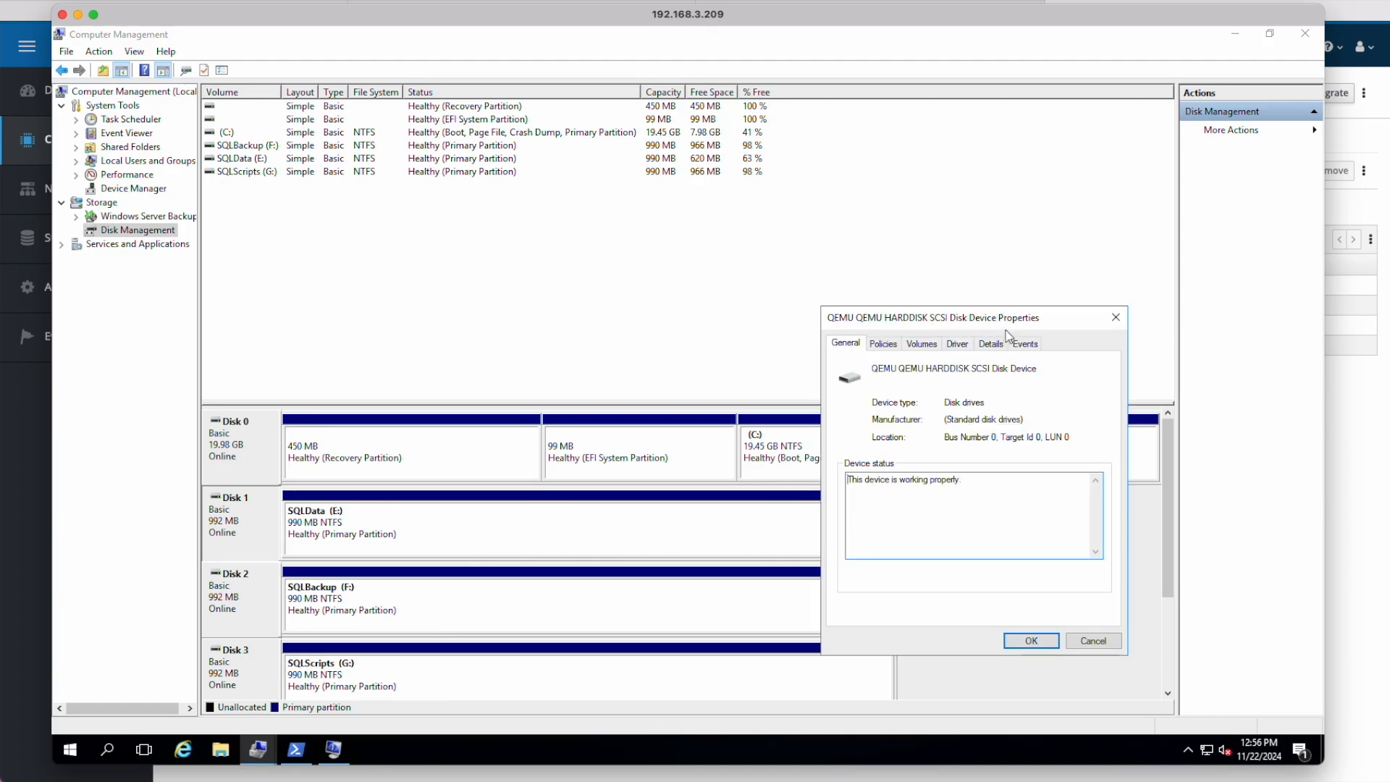
click(1116, 318)
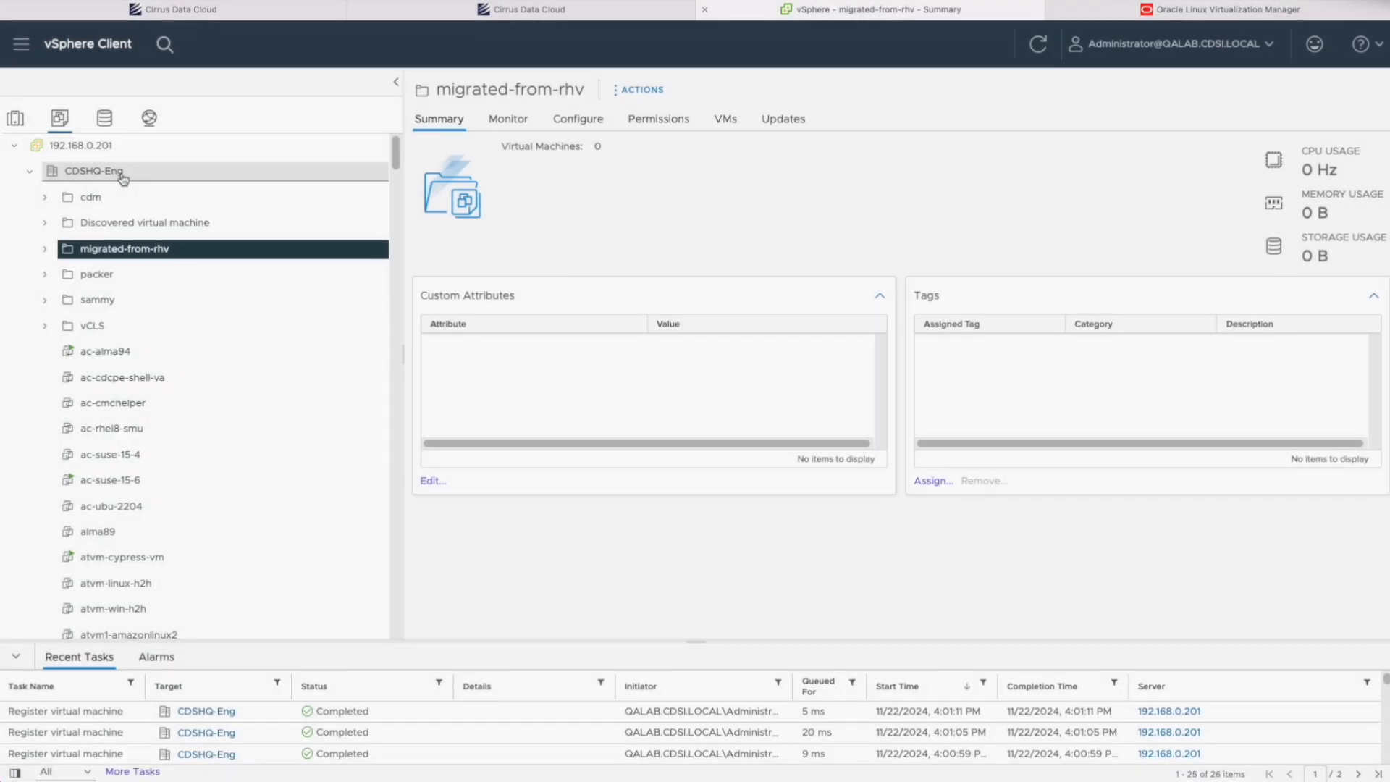
click(115, 171)
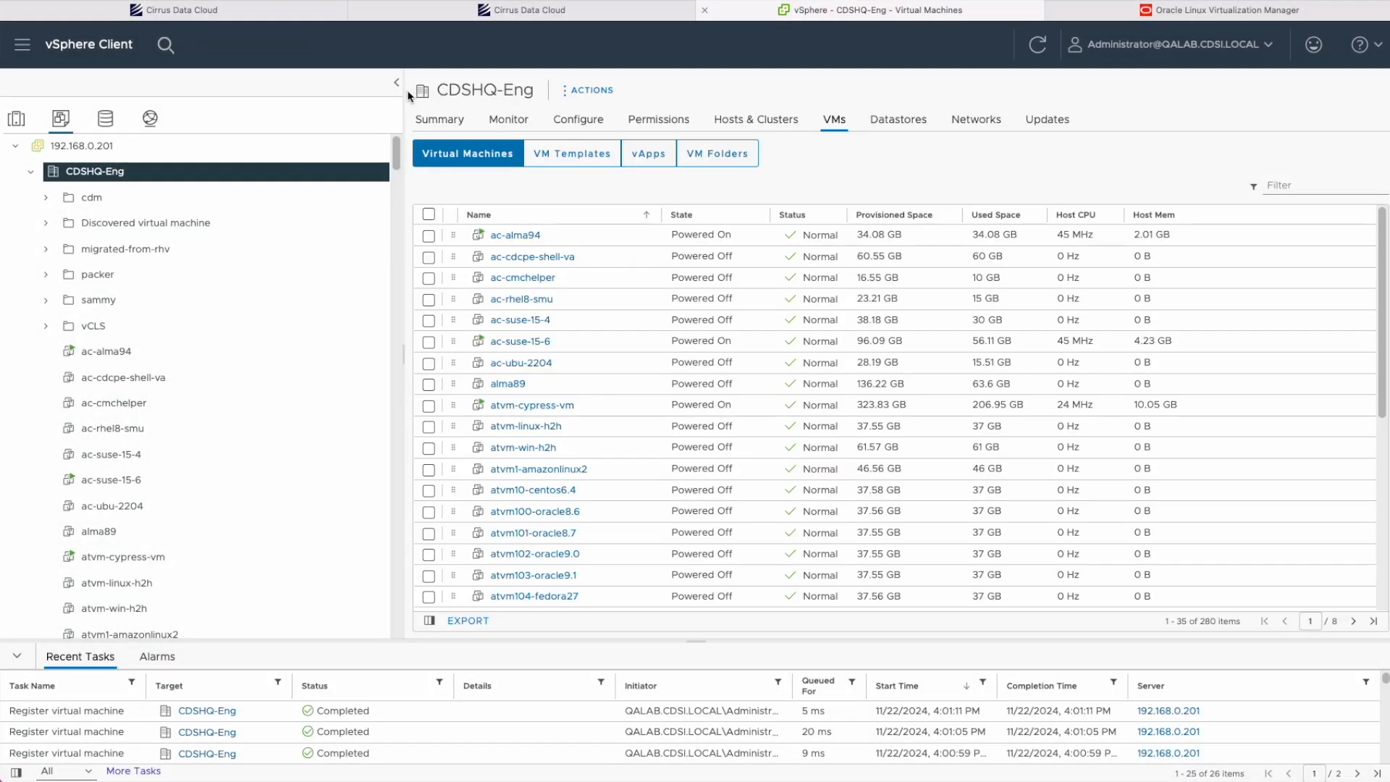
Show CDSHQ-Eng's Hosts & Clusters list and highlight host 192.168.1.140.
click(749, 123)
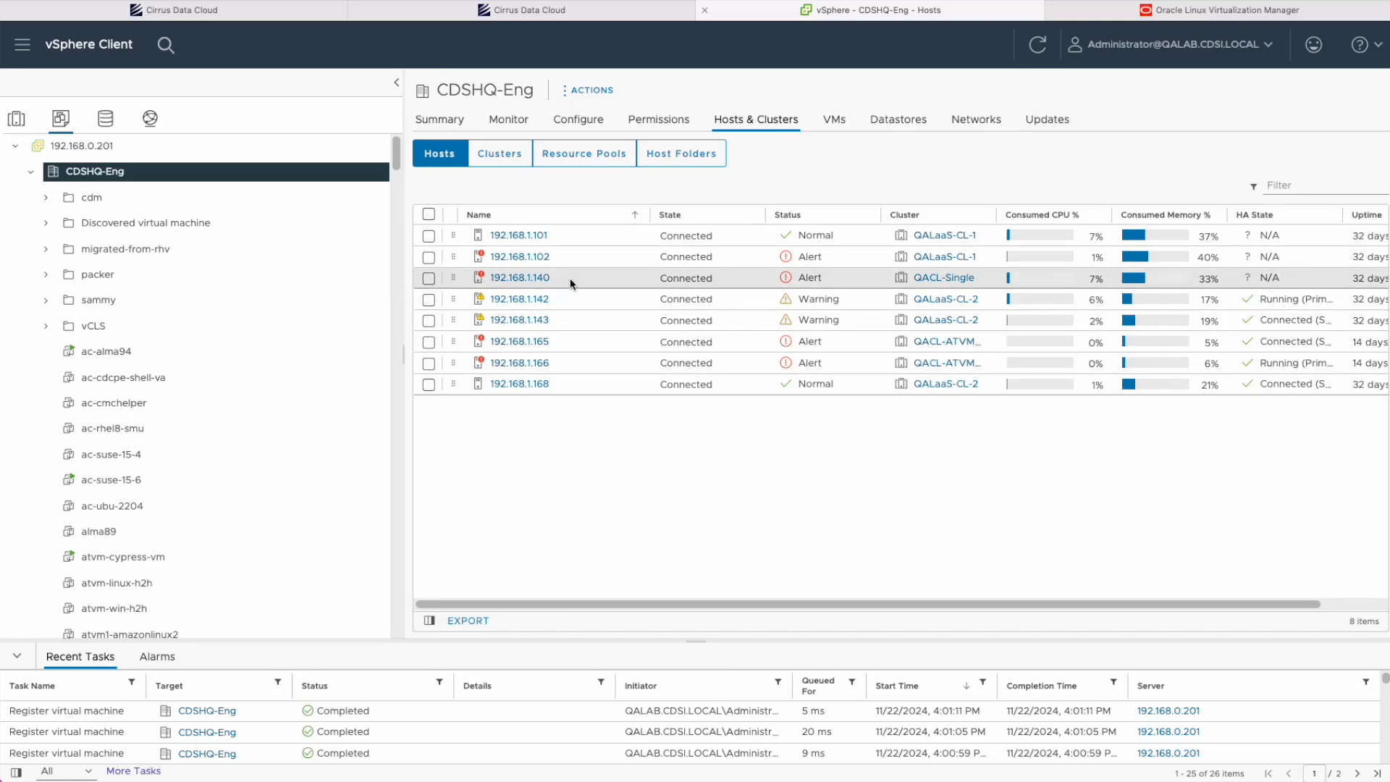
drag(571, 282, 488, 278)
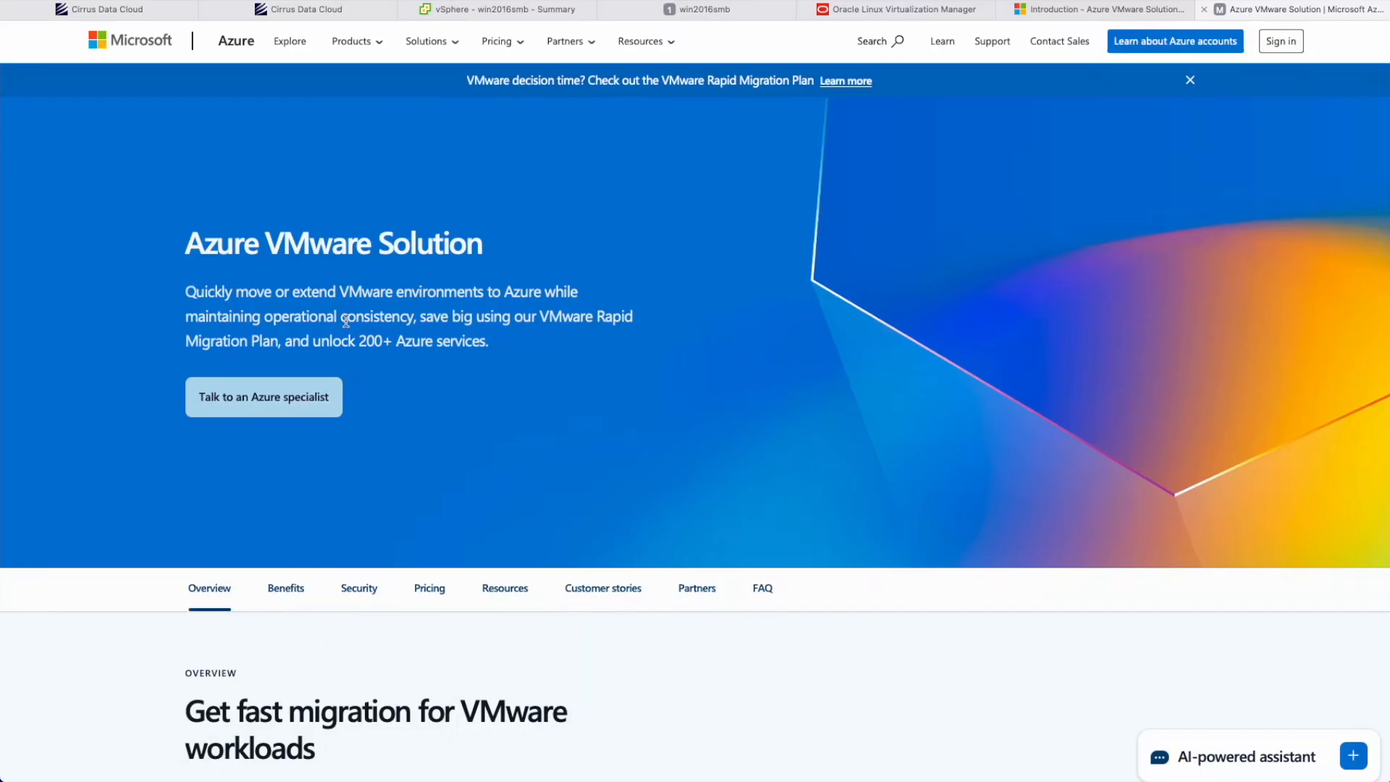
Read the Azure VMware Solution description, then copy Cirrus Migrate Cloud's Windows PowerShell install command.
drag(185, 289, 306, 289)
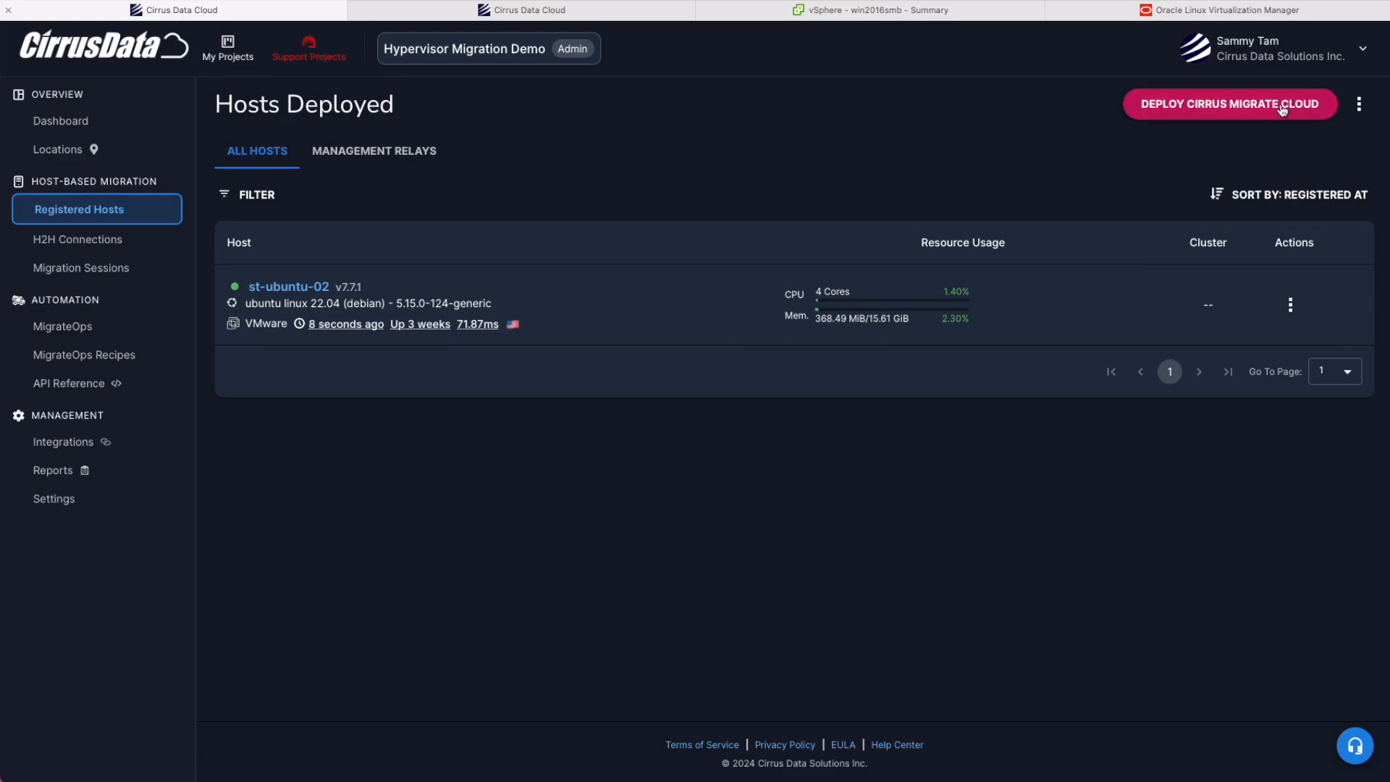
click(1283, 109)
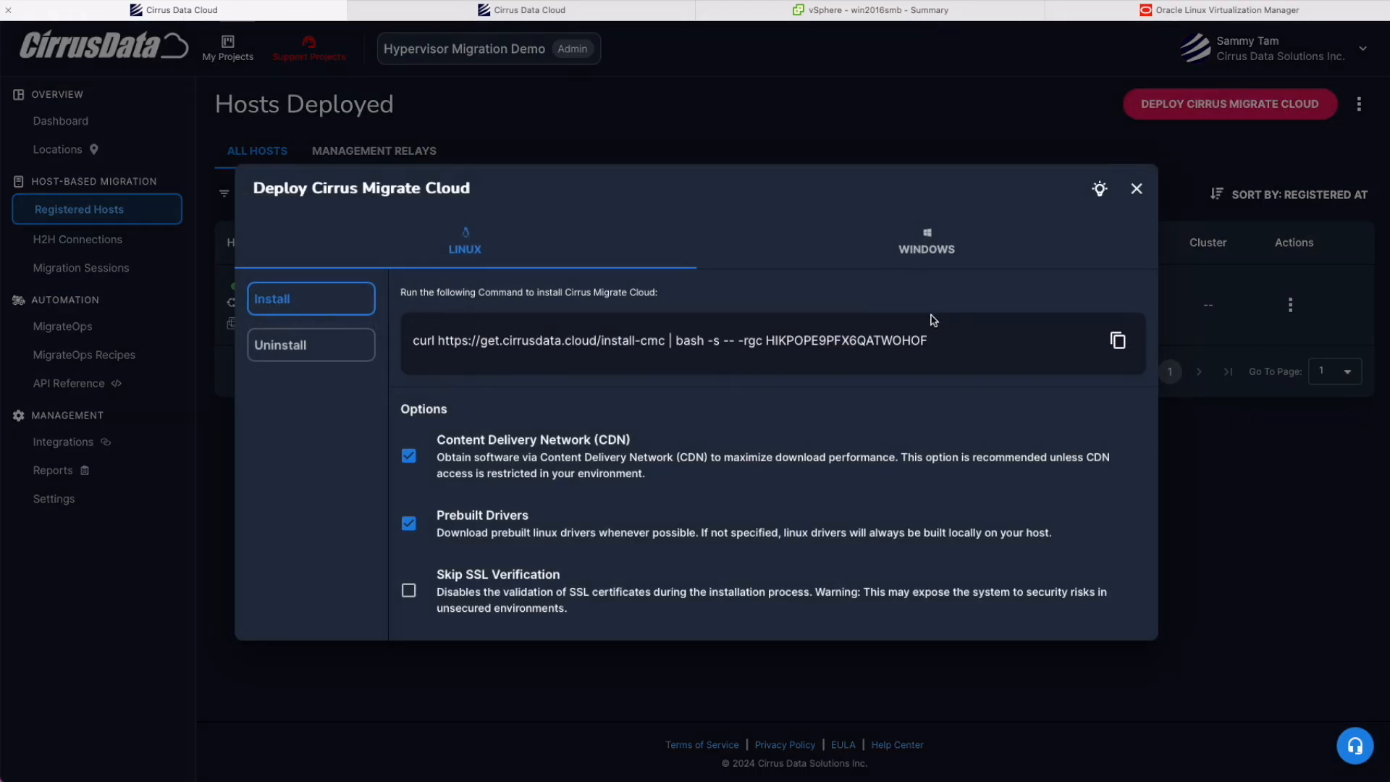
click(927, 244)
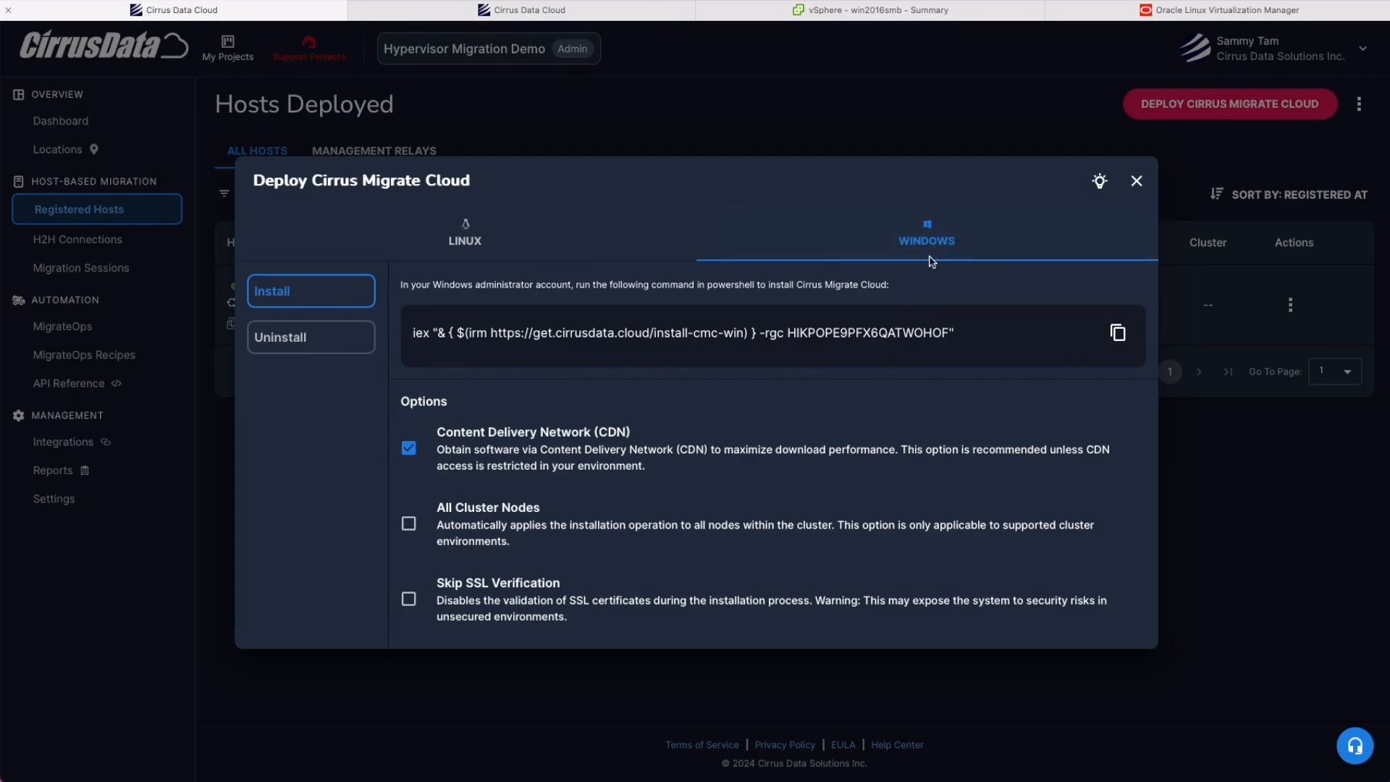
click(1119, 333)
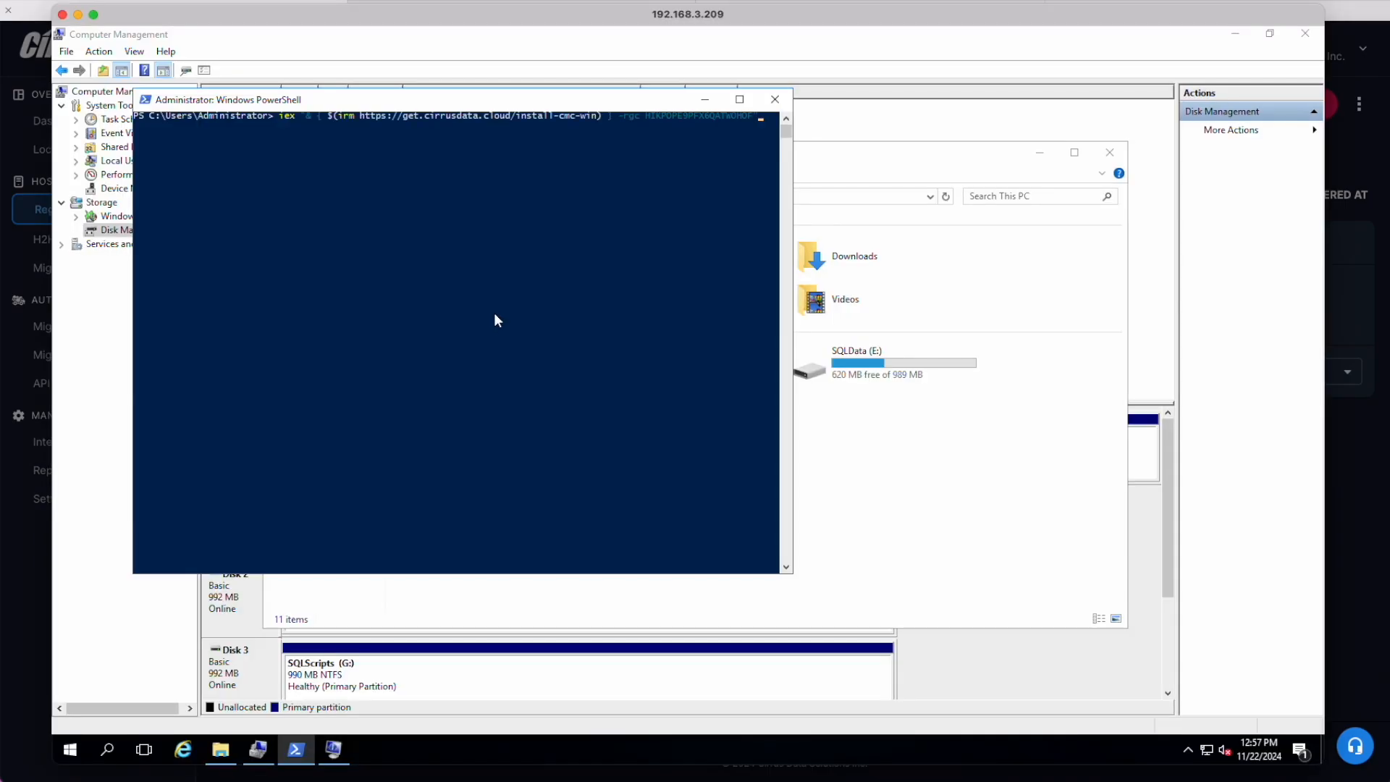
Run the pasted install command and confirm win2016smb registers as an On-Prem v7.7.1 host.
key(Return)
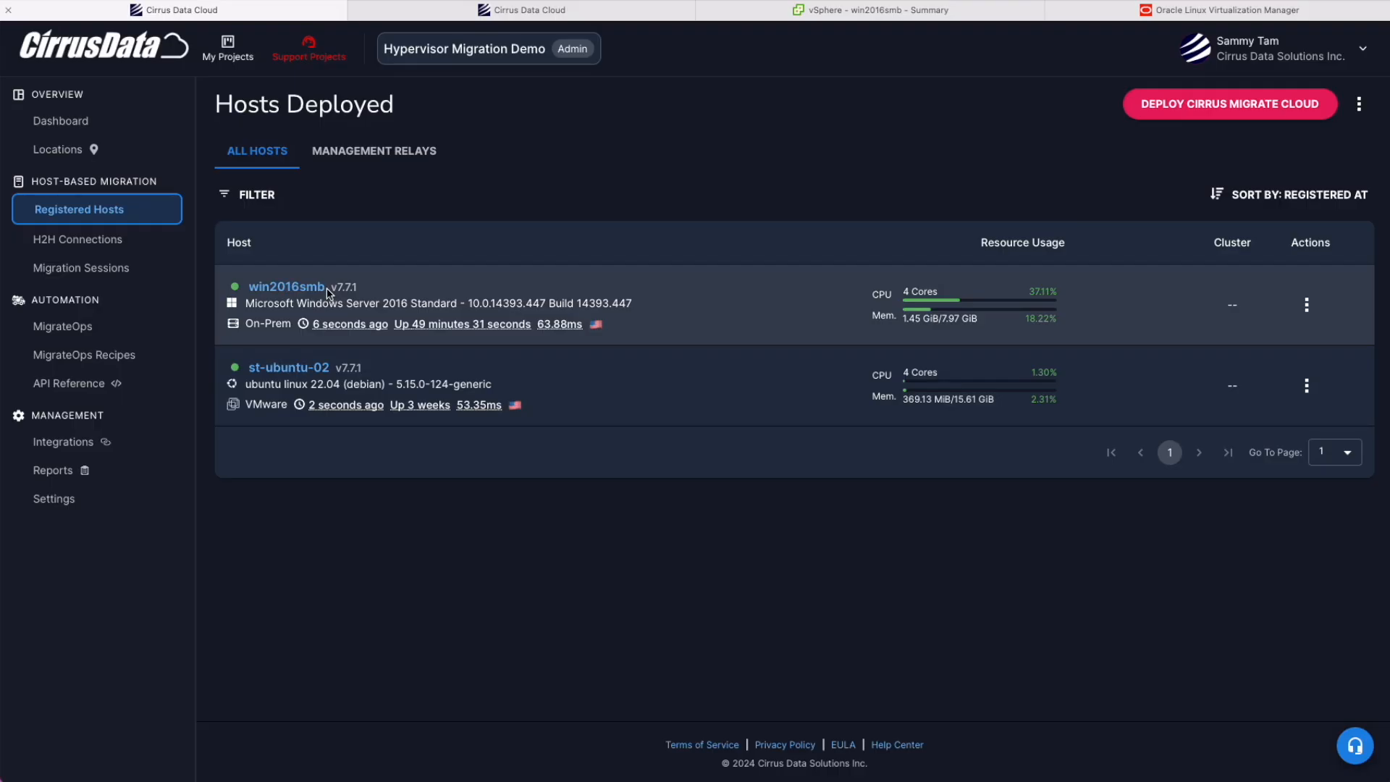
drag(327, 292, 287, 321)
click(254, 307)
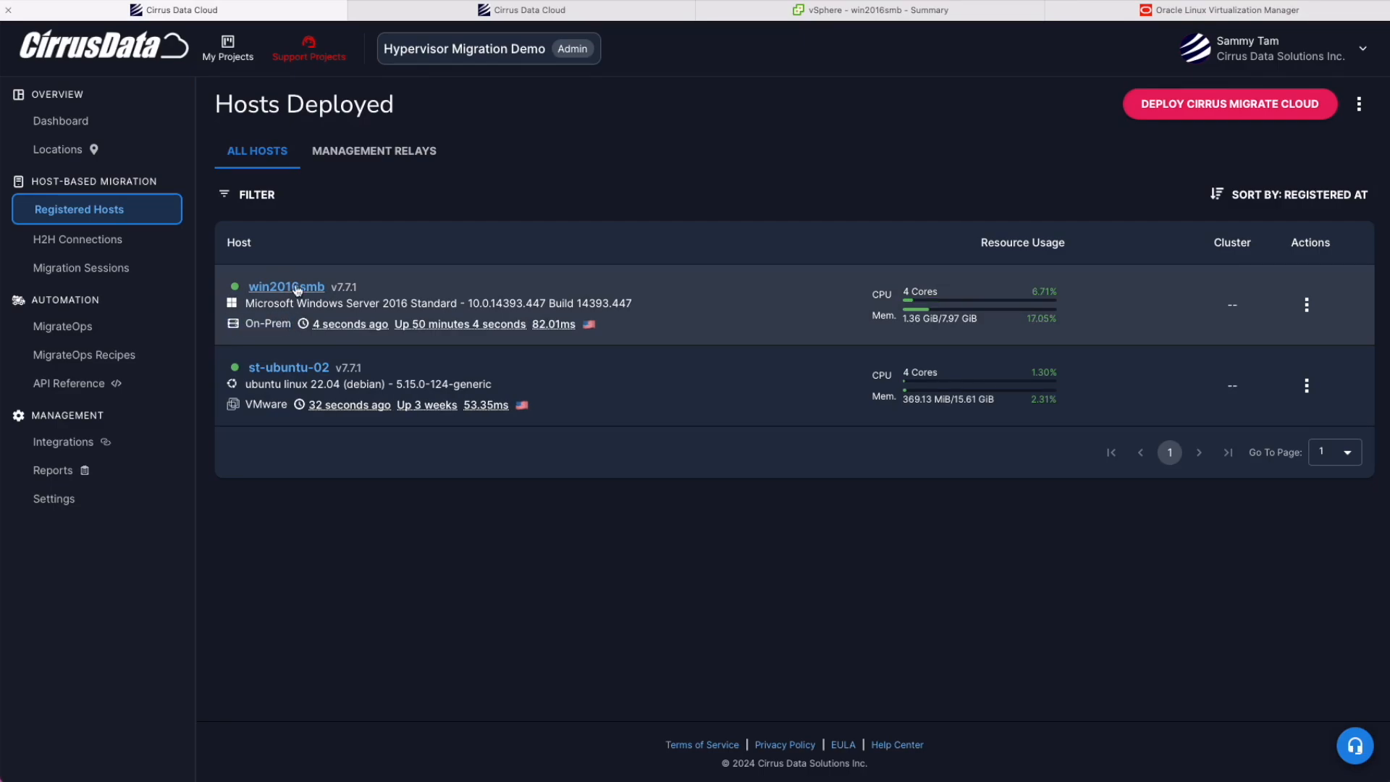
Open win2016smb's host details and scroll to its Storage Devices section.
click(288, 286)
scroll(1025, 623, down, 5)
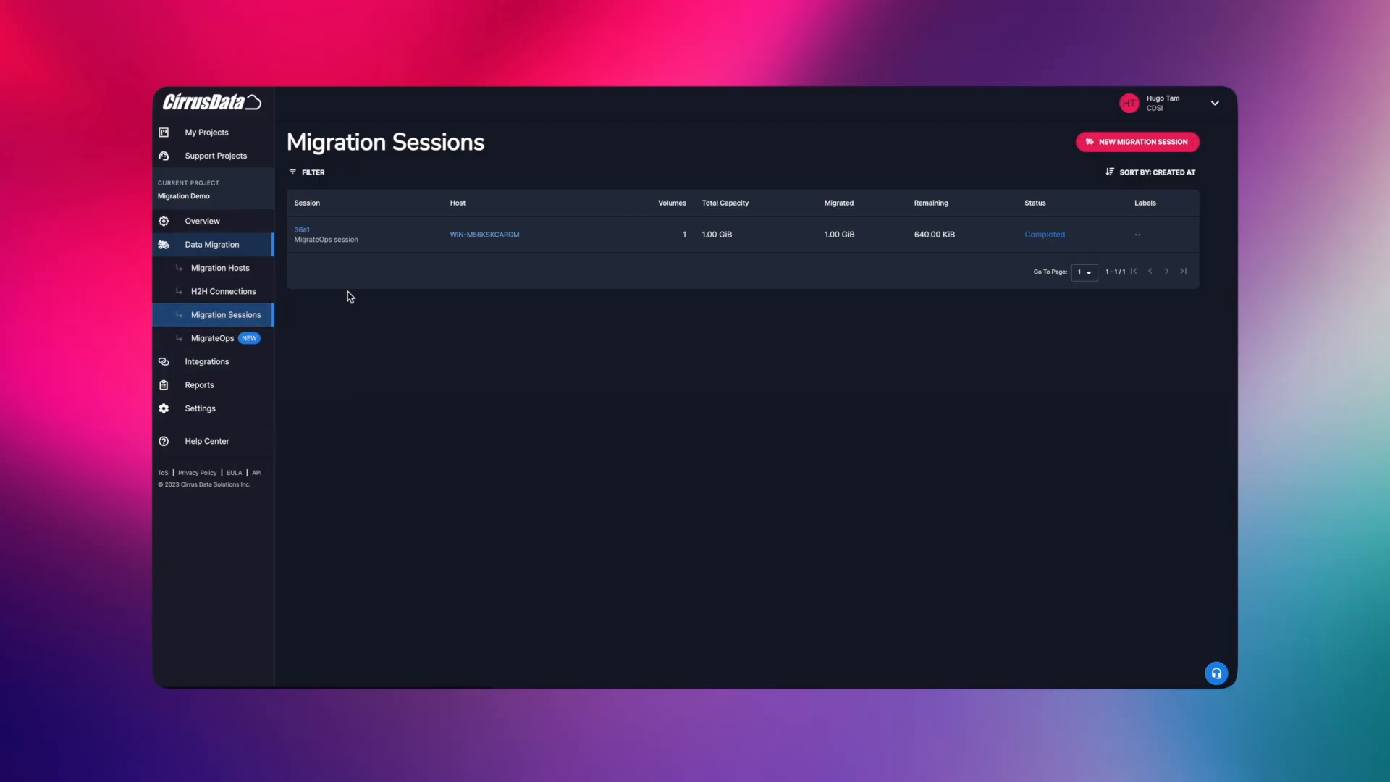
Start a New Migration Session and select Migrate Data Volumes Only.
click(1126, 150)
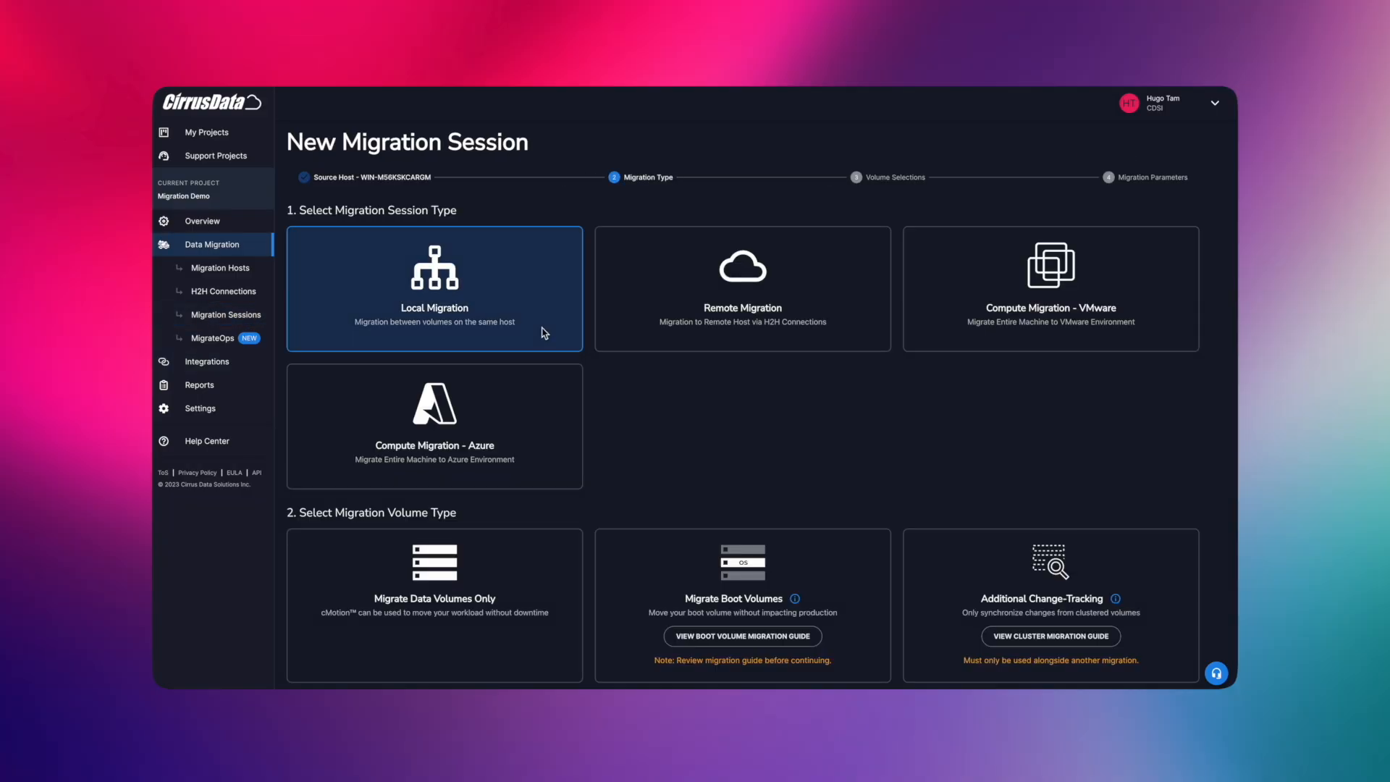
click(520, 569)
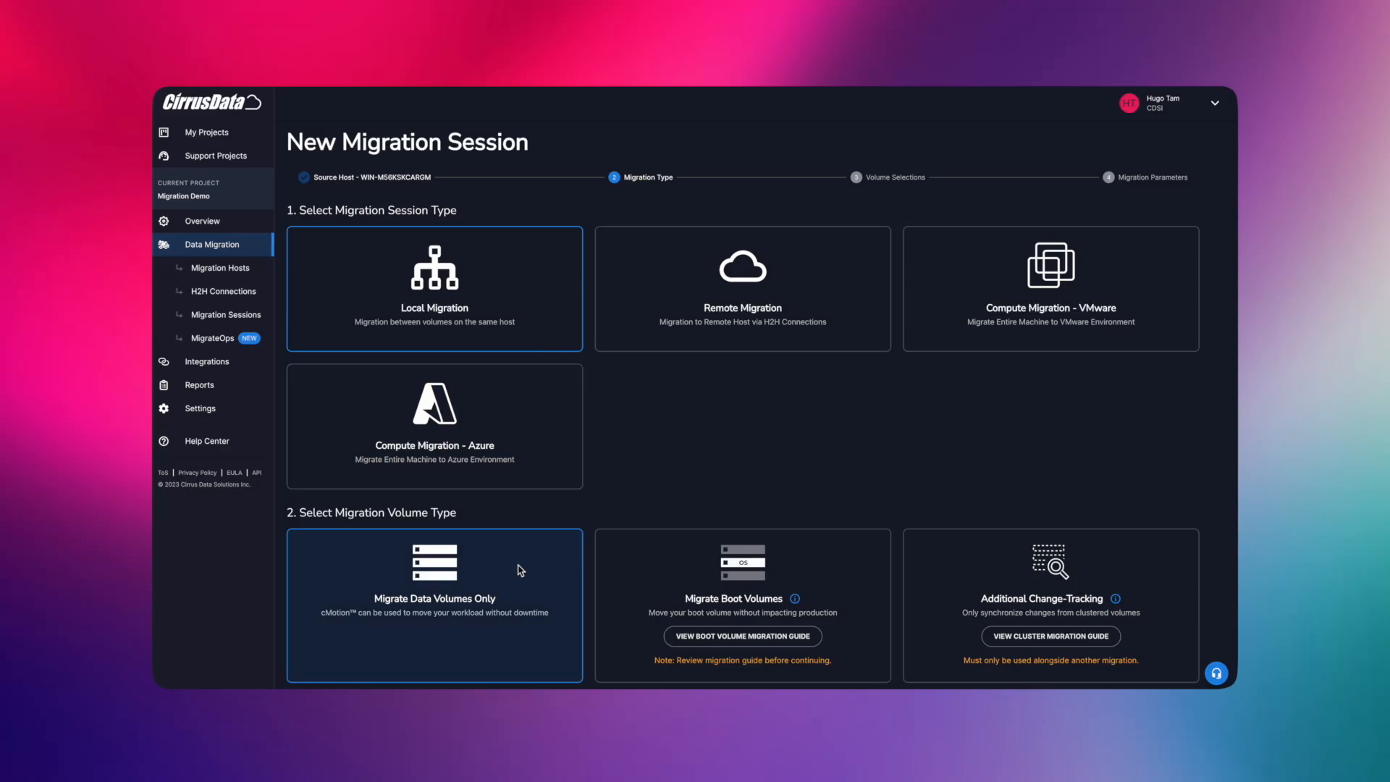
scroll(520, 571, down, 1)
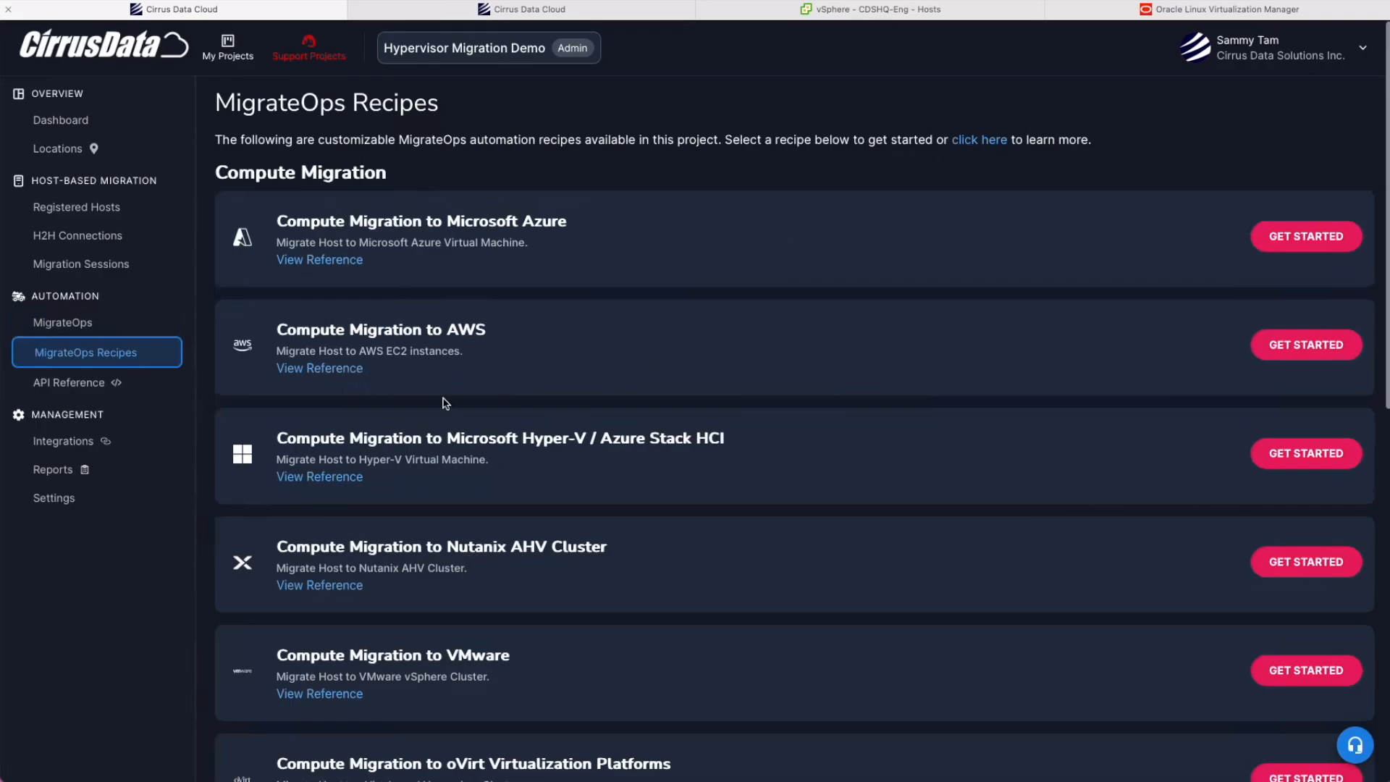
scroll(445, 403, down, 1)
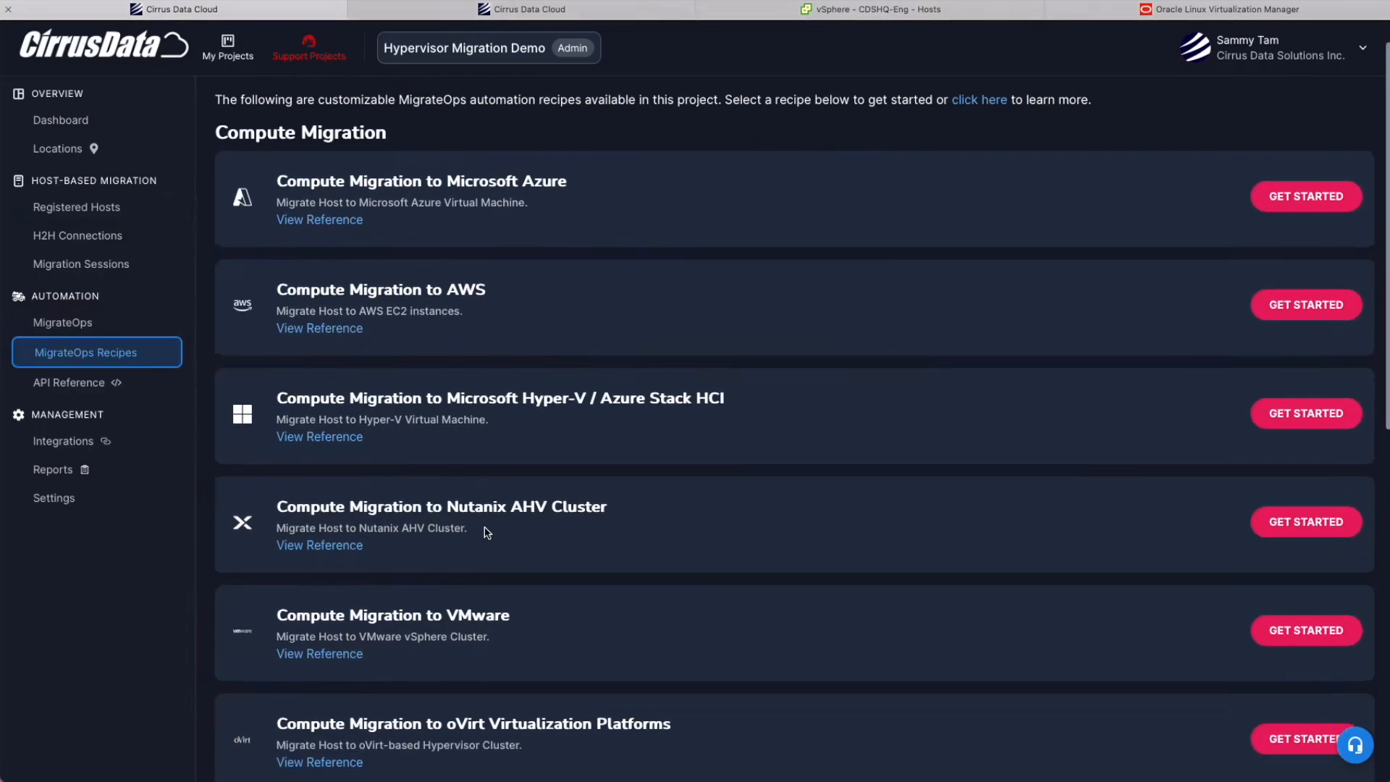
Start the Compute Migration to VMware recipe and open its Configuration Builder in a new tab.
scroll(419, 457, down, 5)
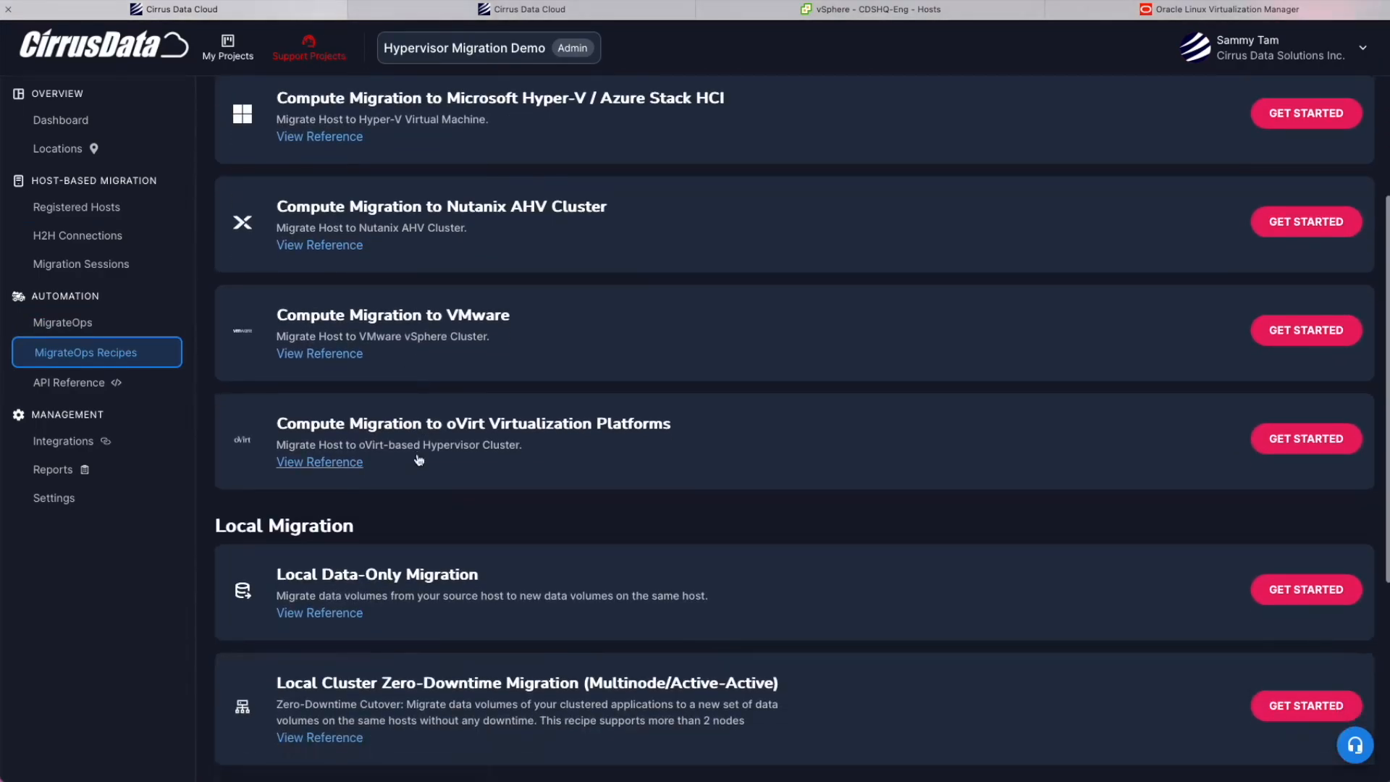
drag(278, 316, 522, 312)
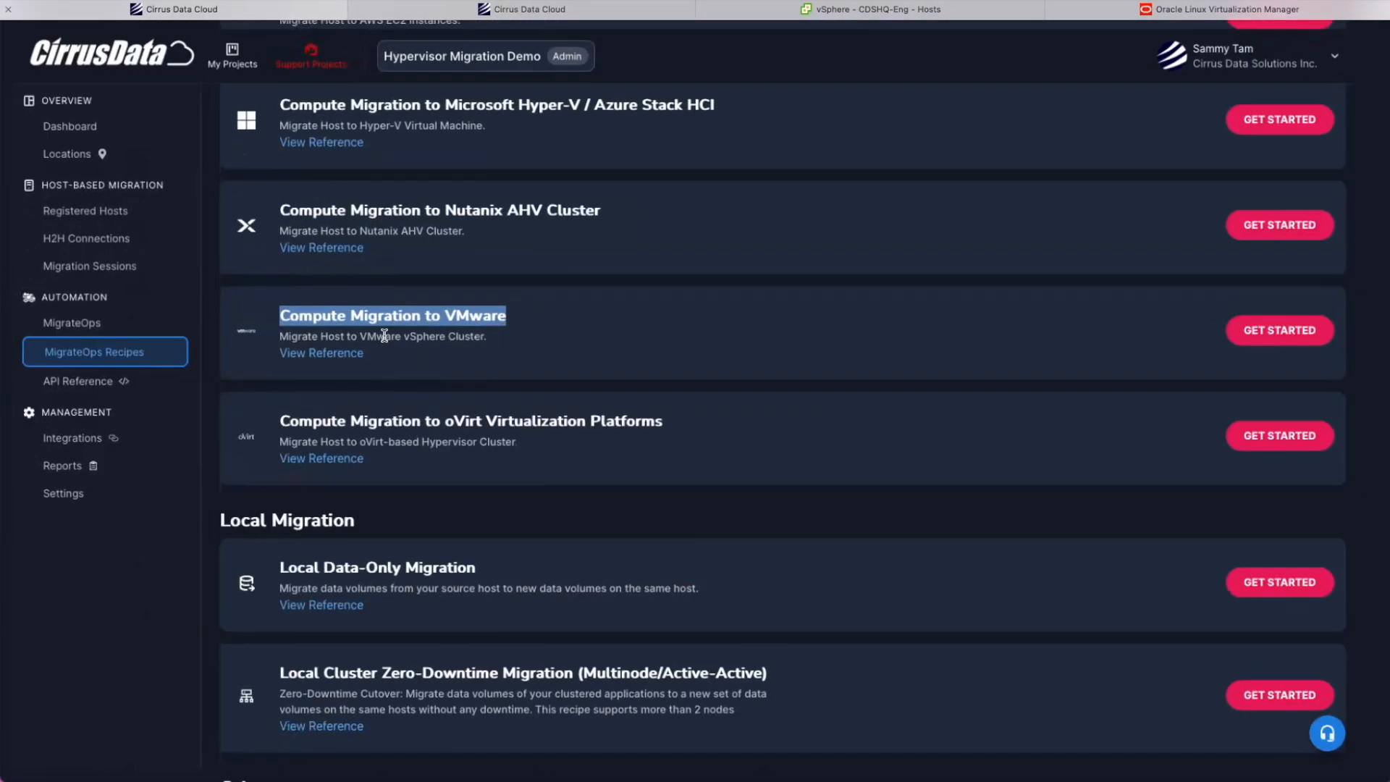
click(1300, 336)
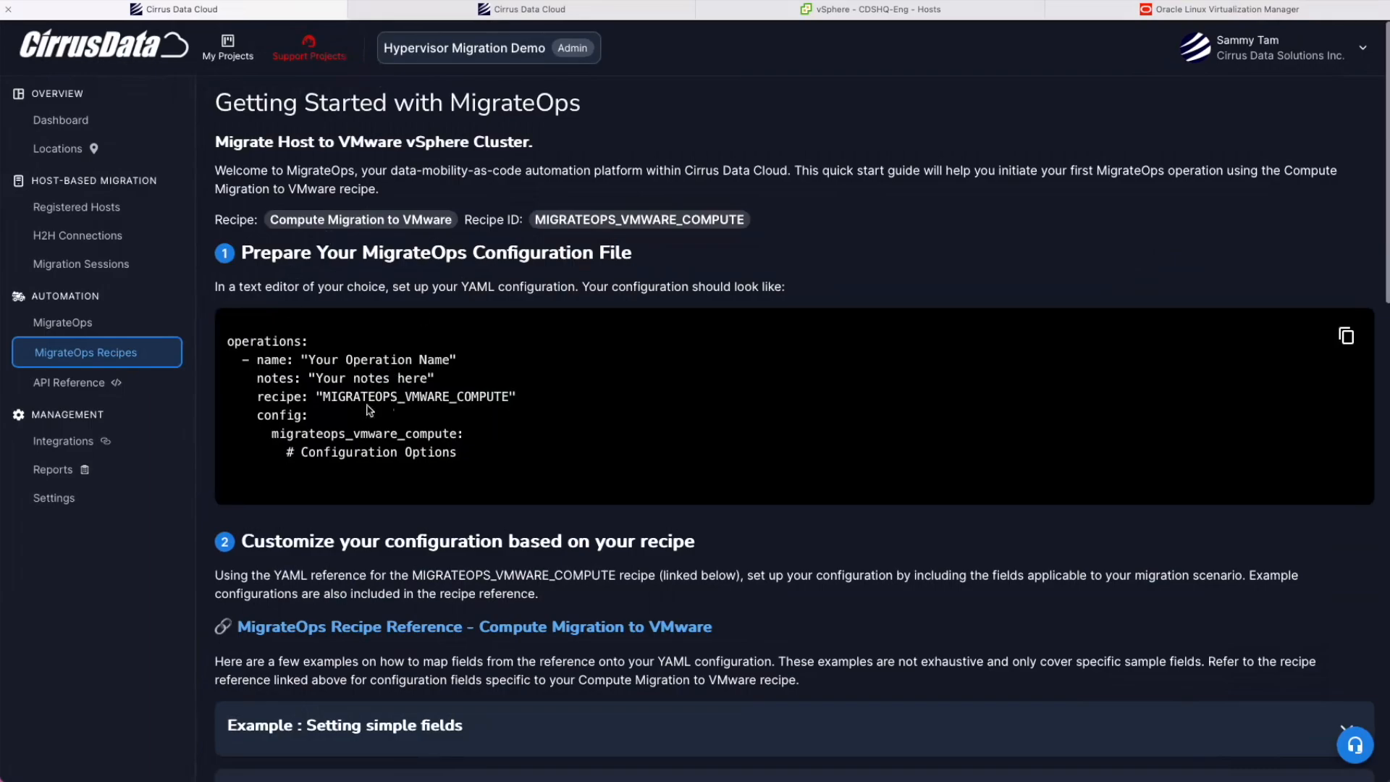
scroll(391, 409, down, 5)
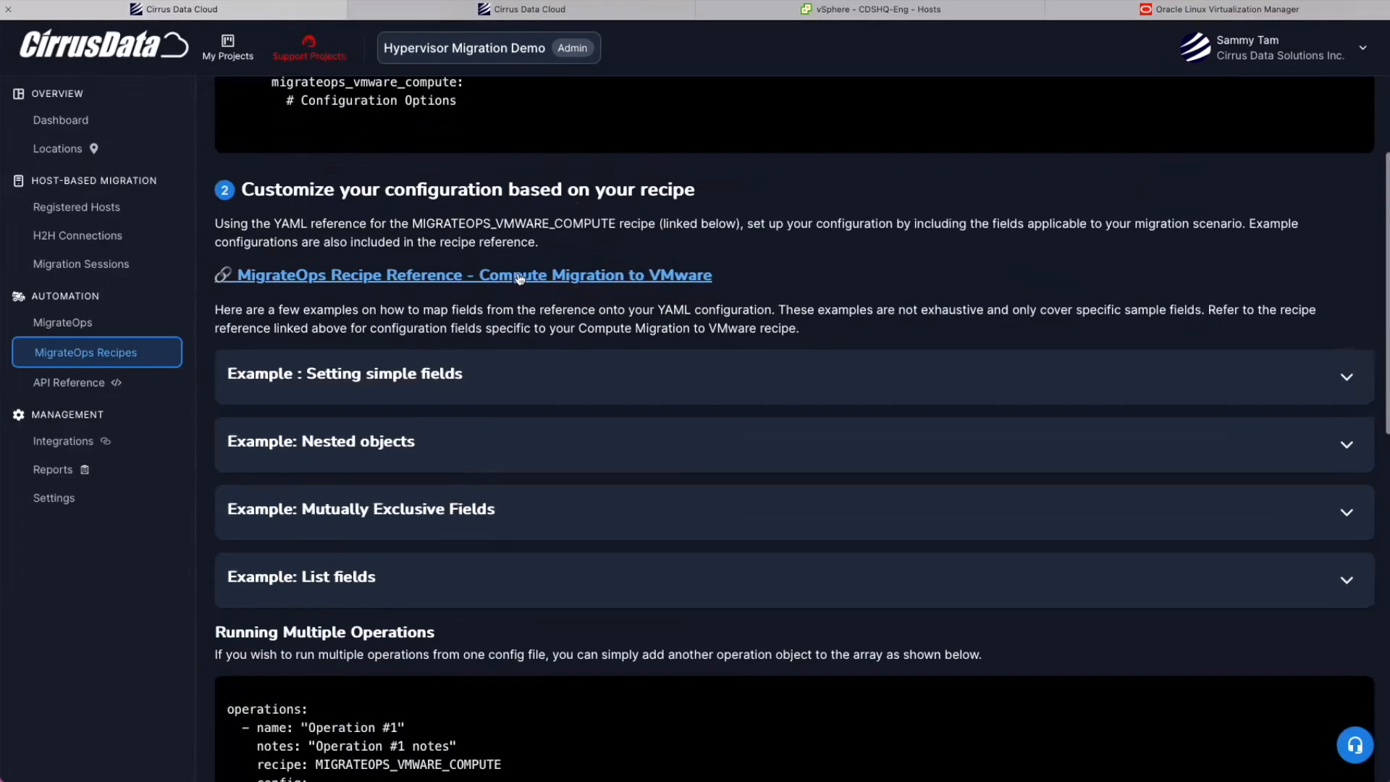
scroll(475, 456, down, 9)
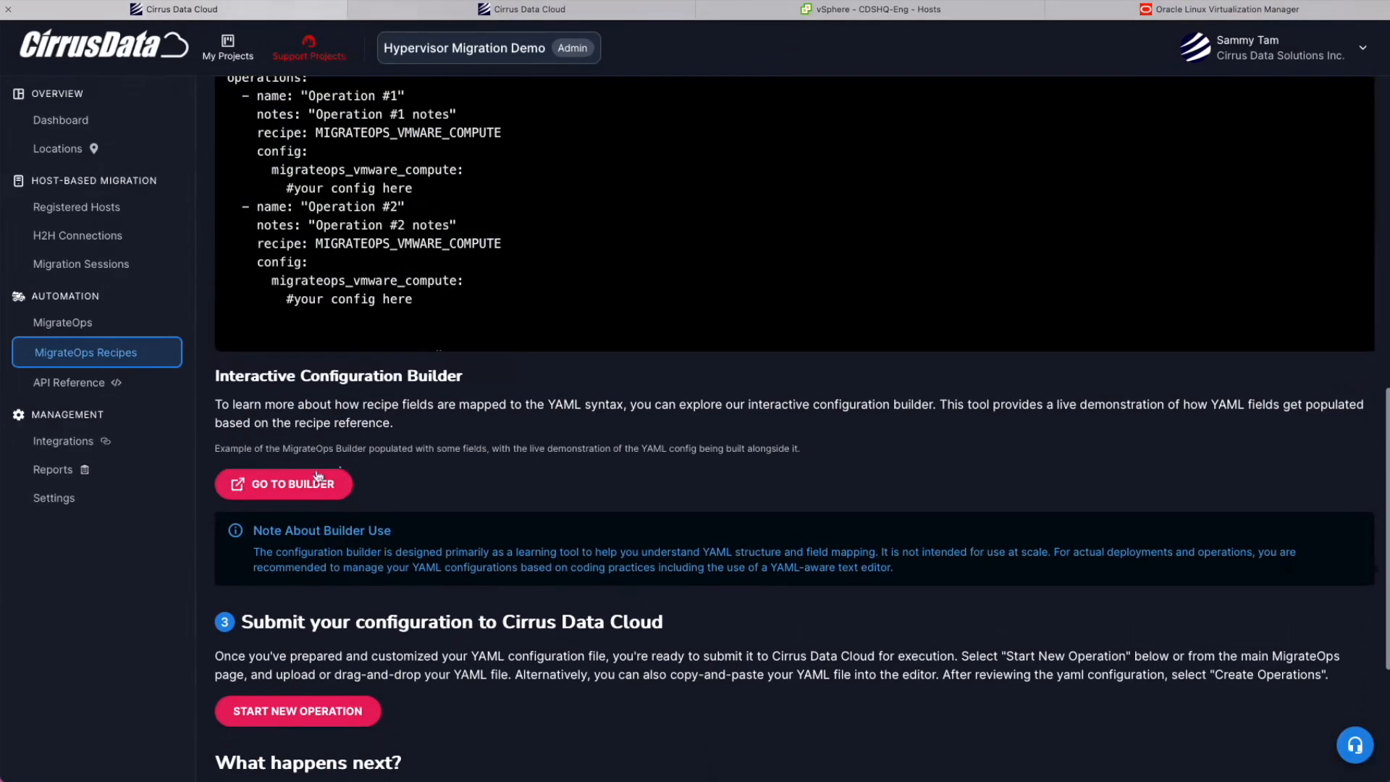
click(280, 492)
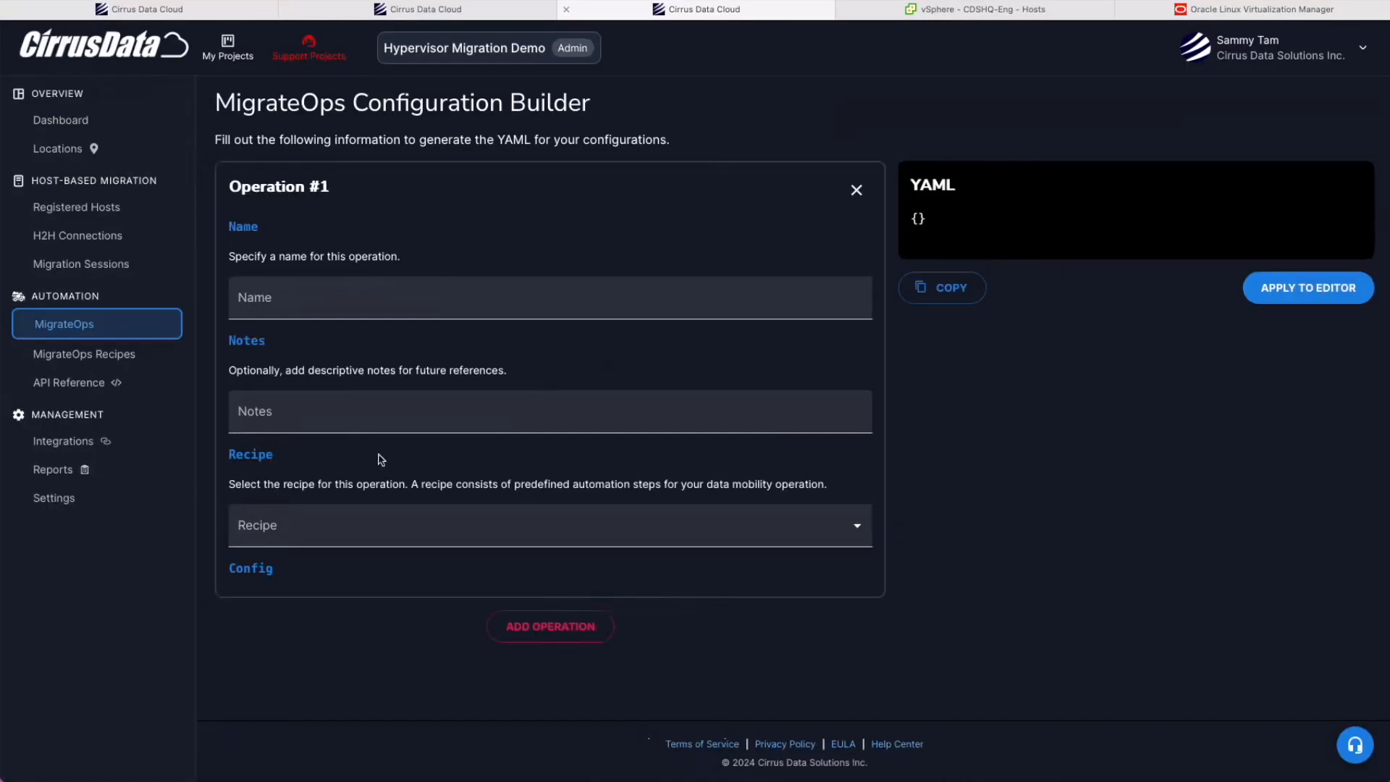
Choose the Compute Migration to VMware recipe and enter sample integration name 'asdfasdfasd'.
click(338, 526)
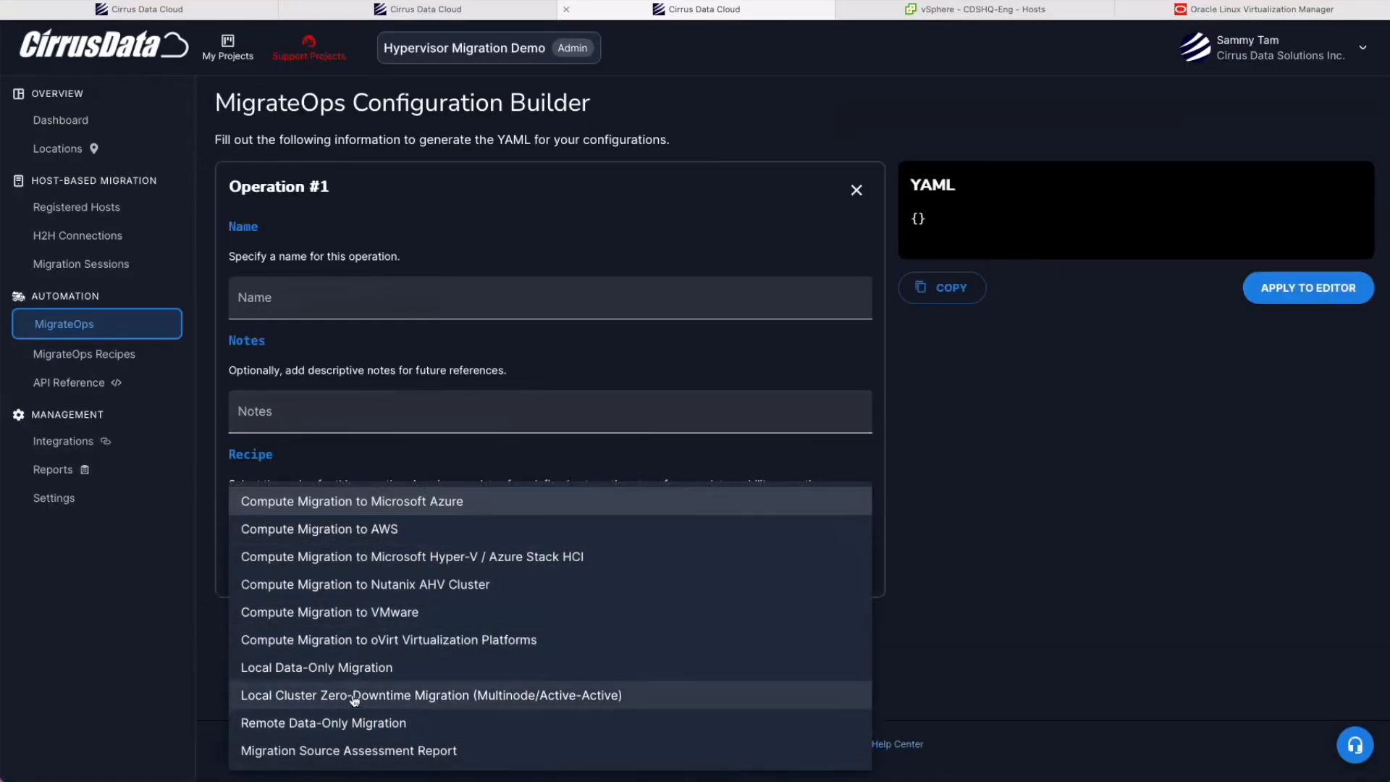
click(373, 622)
scroll(487, 564, down, 1)
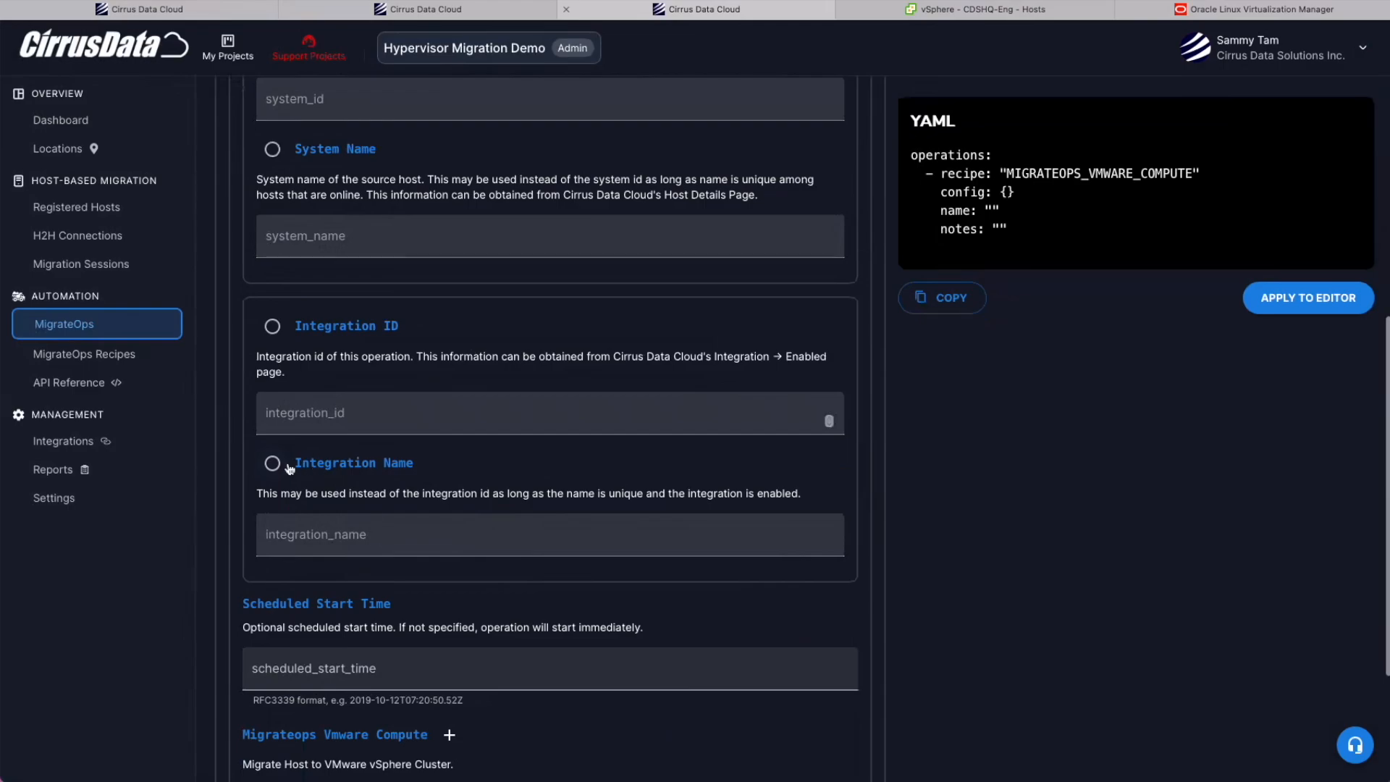
click(273, 462)
text(asdfasdfasd)
Enter sample content_library 'asdas' under CMC helper settings, then close the builder tab.
scroll(346, 556, down, 5)
click(349, 596)
scroll(341, 594, down, 4)
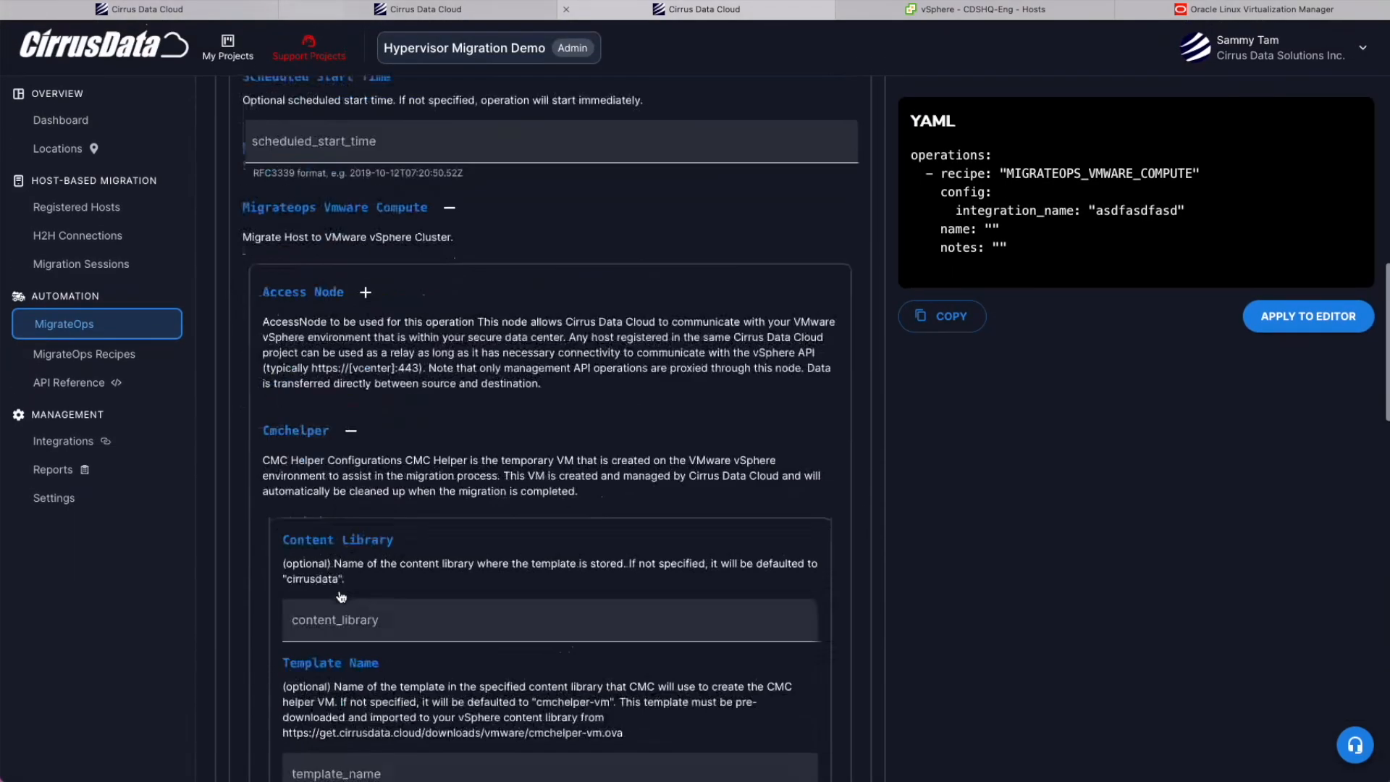
click(338, 532)
text(asdas)
key(super+w)
Open the Compute Migration to VMware recipe reference and expand its ComputeConfig fields.
scroll(366, 434, up, 8)
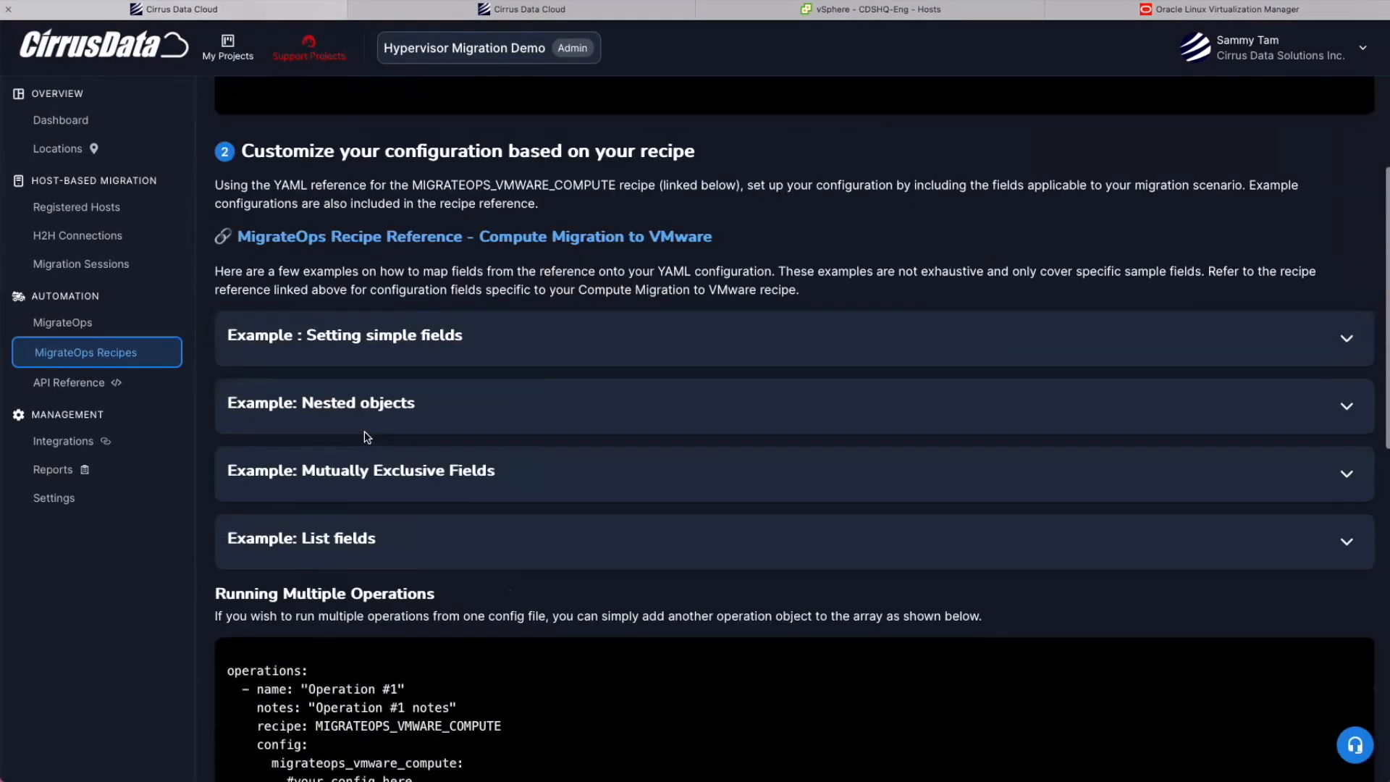
click(443, 238)
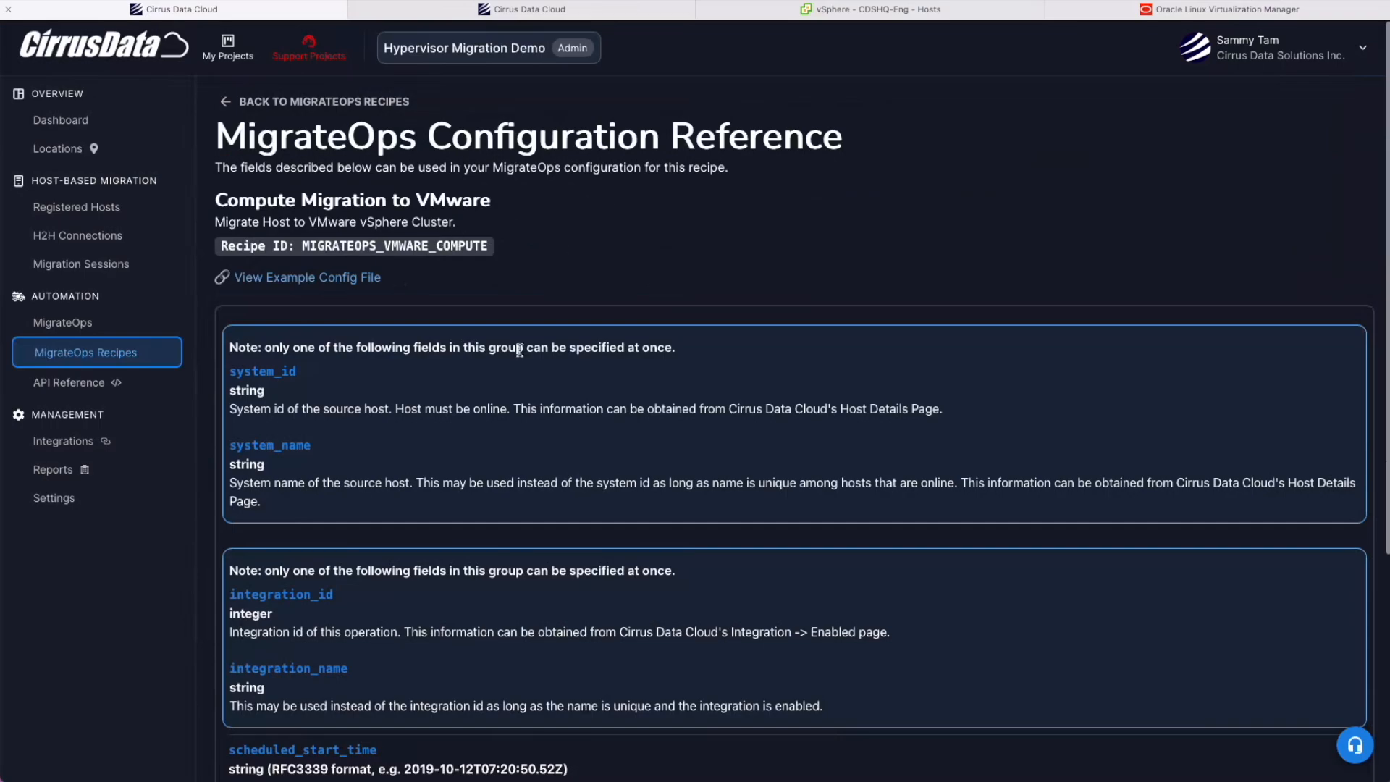
scroll(461, 507, down, 10)
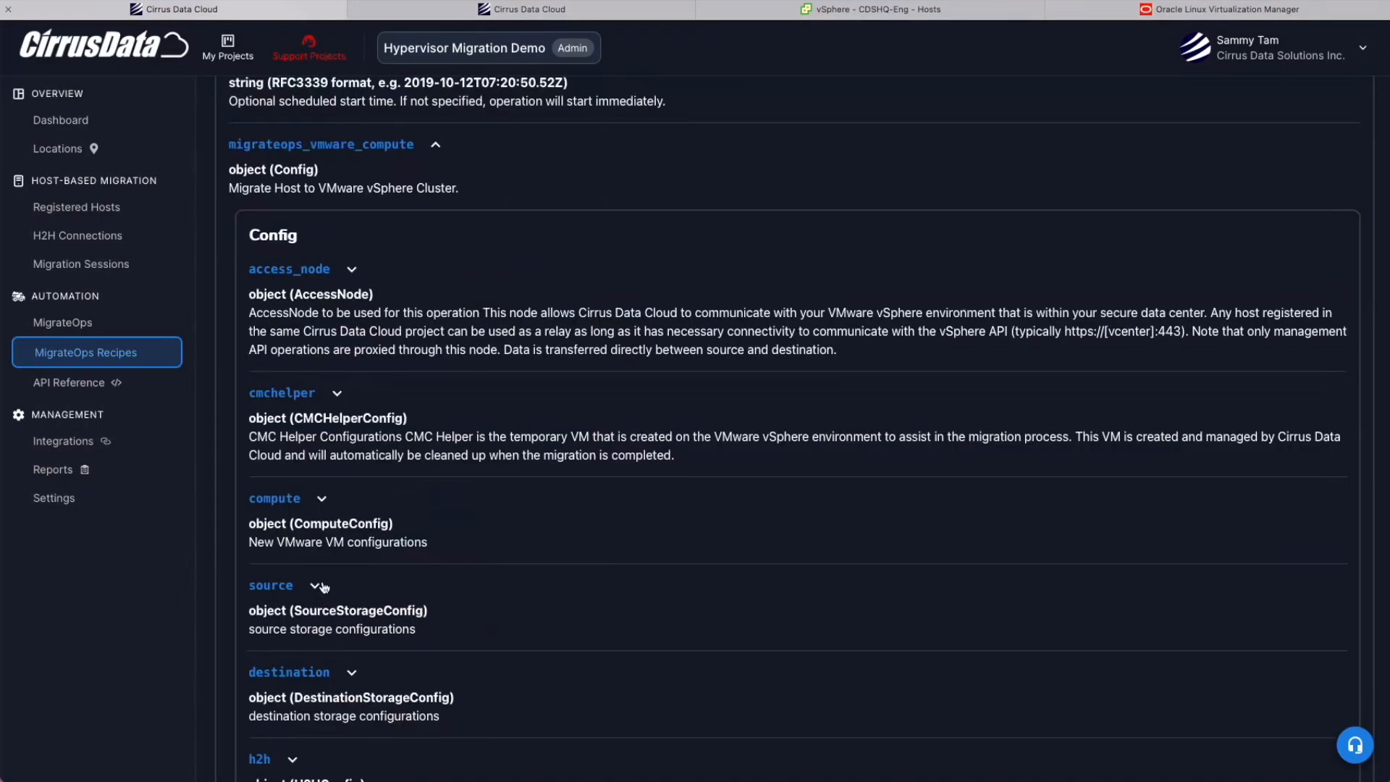
click(302, 420)
scroll(301, 424, down, 5)
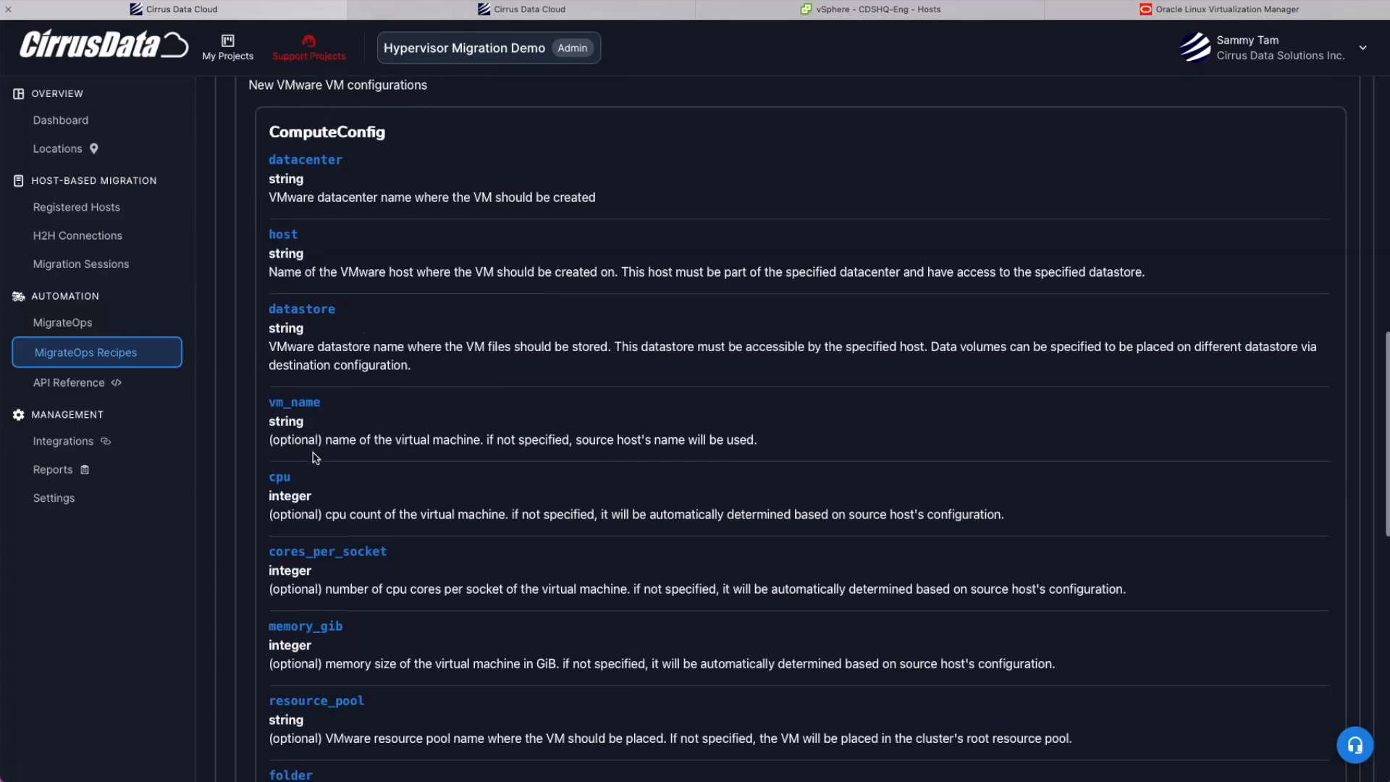
scroll(325, 534, down, 3)
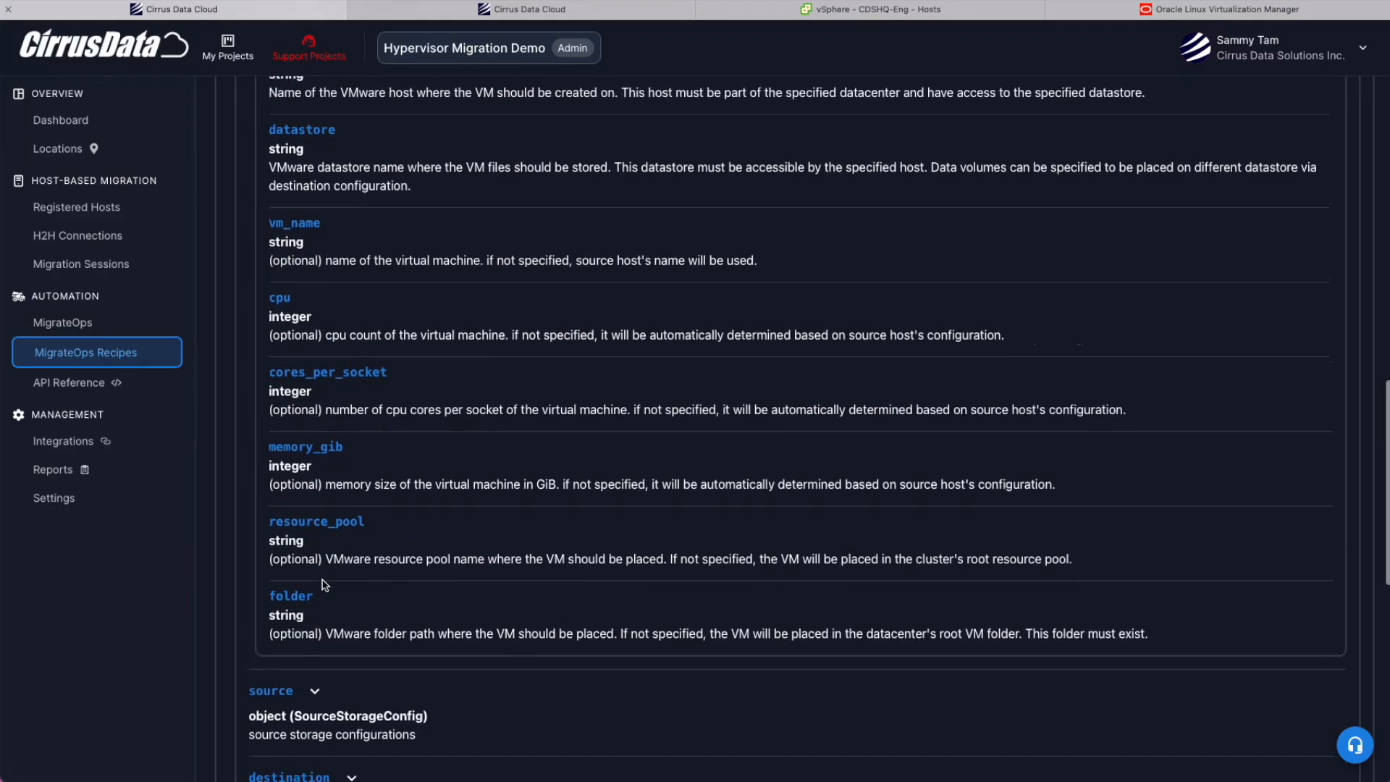
Check the win2016smb VM in OLVM, then review the recipe's network and adapter fields, including transfer_mac.
click(1220, 9)
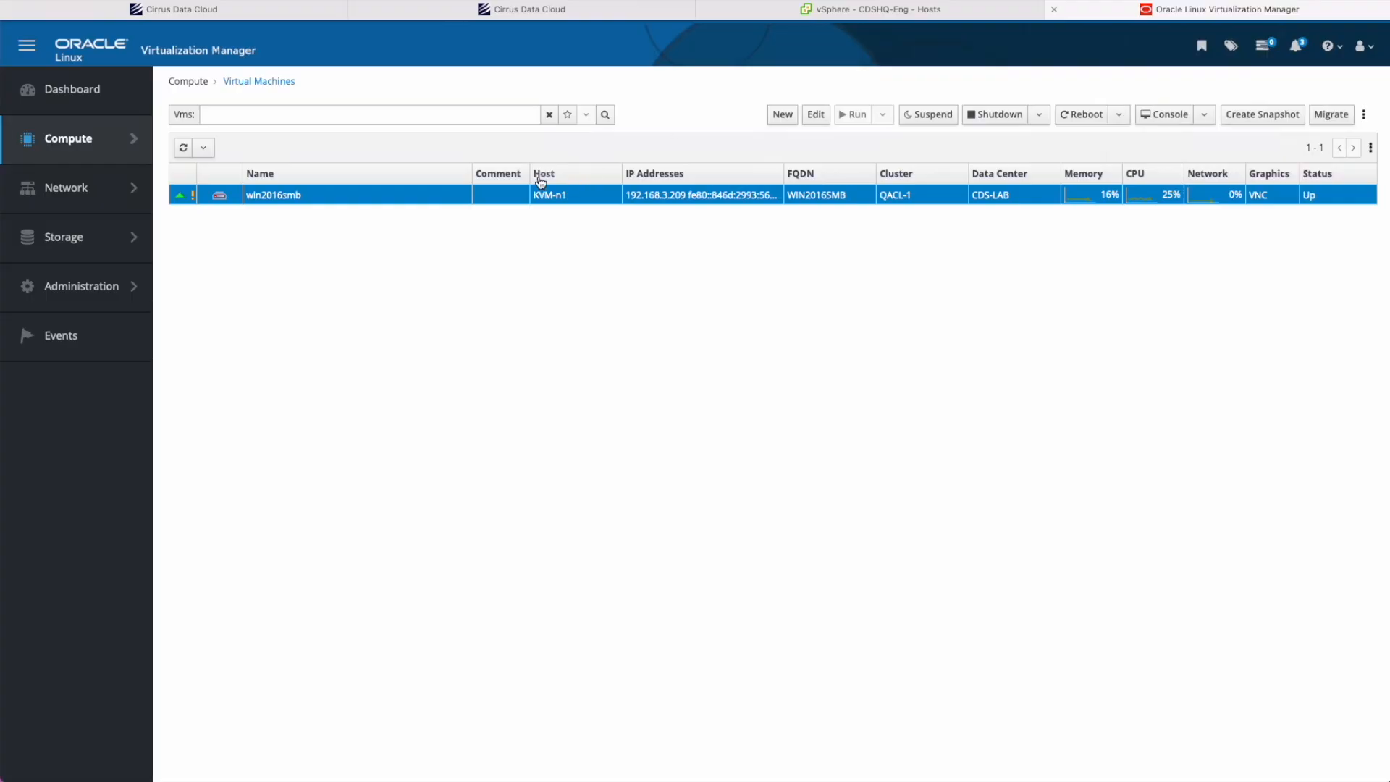
click(265, 195)
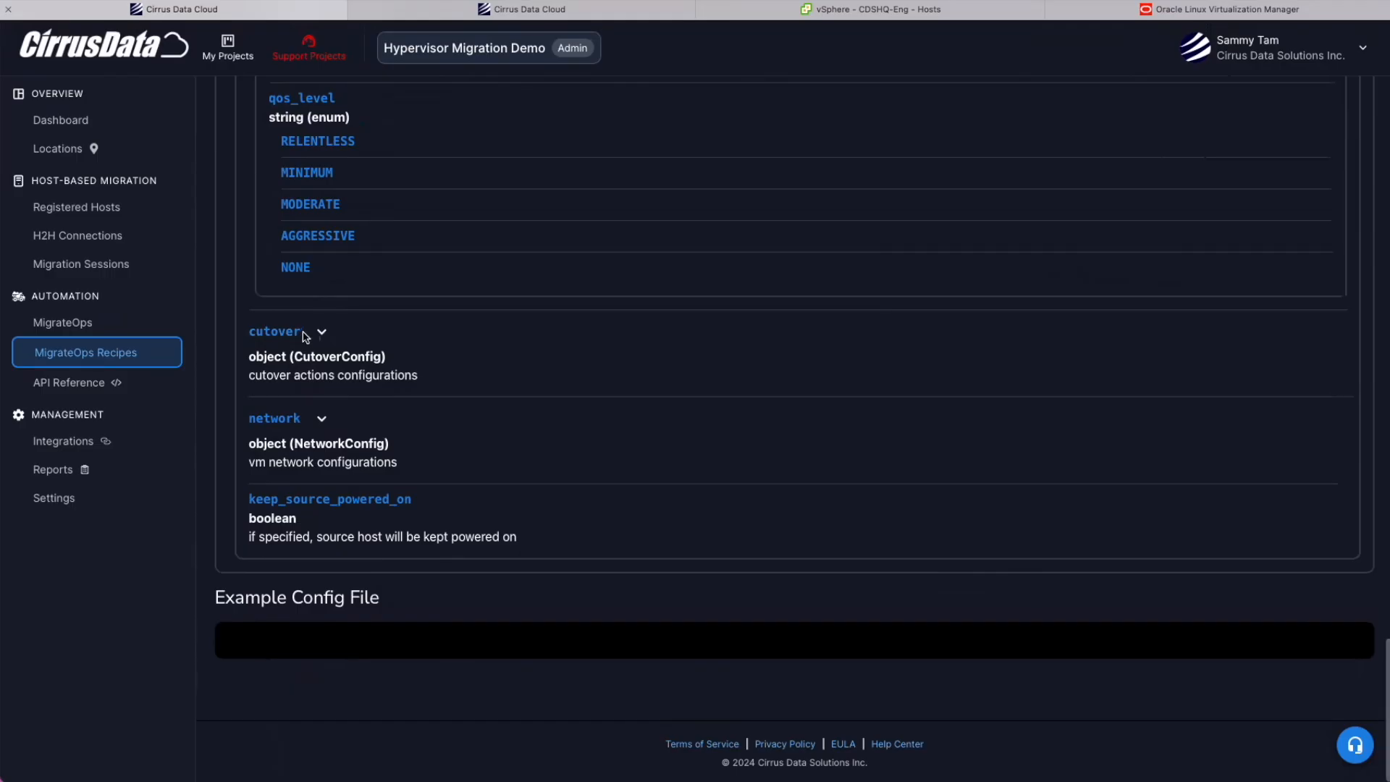
click(314, 330)
scroll(314, 507, down, 3)
click(321, 418)
click(349, 543)
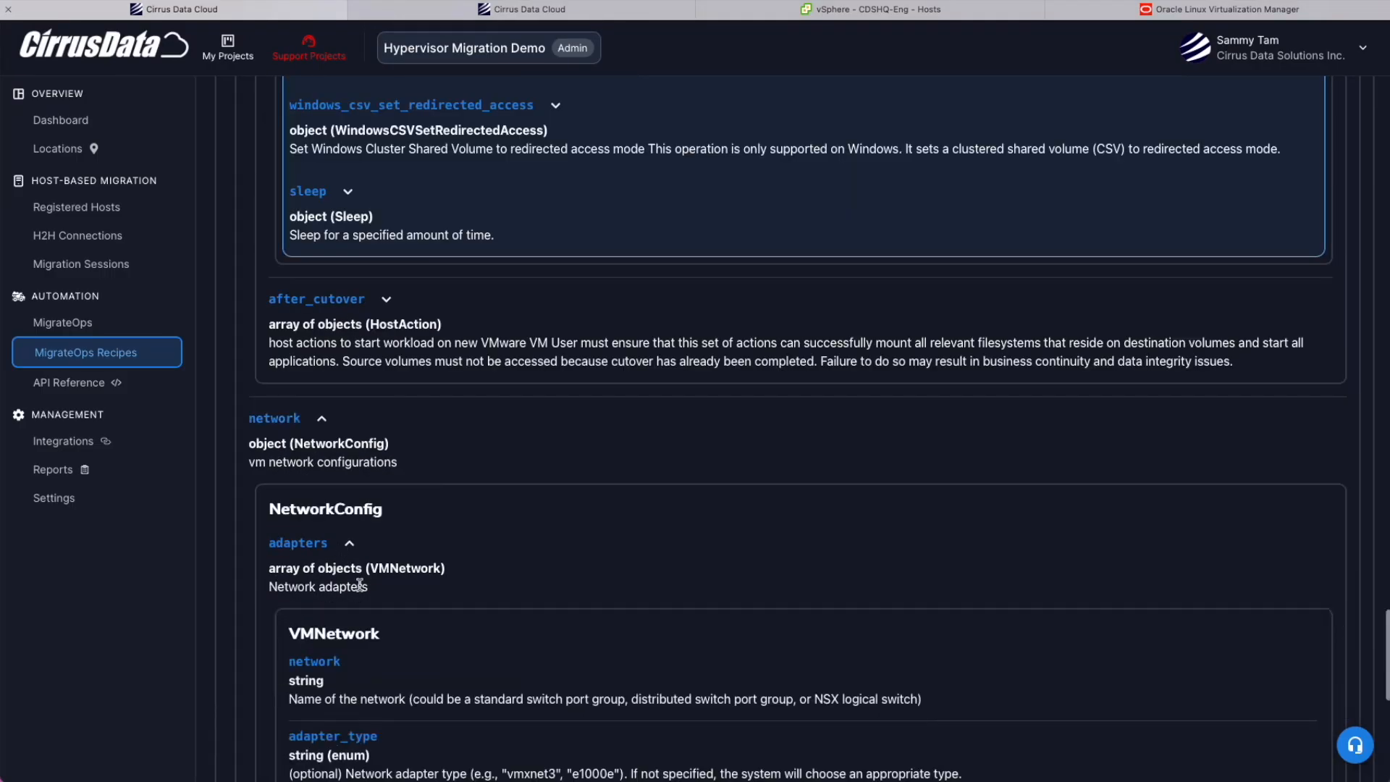
scroll(360, 585, down, 8)
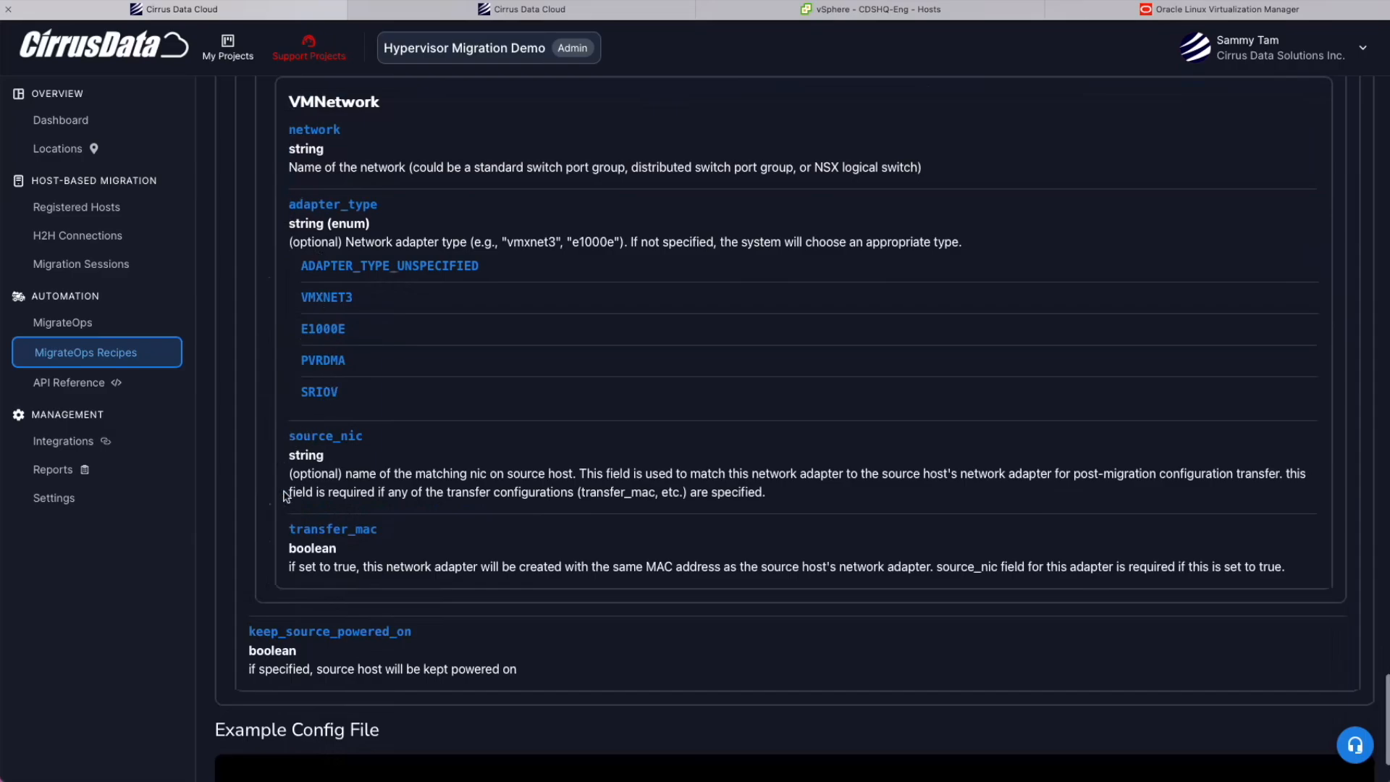
drag(291, 534, 402, 532)
click(630, 188)
scroll(630, 189, up, 20)
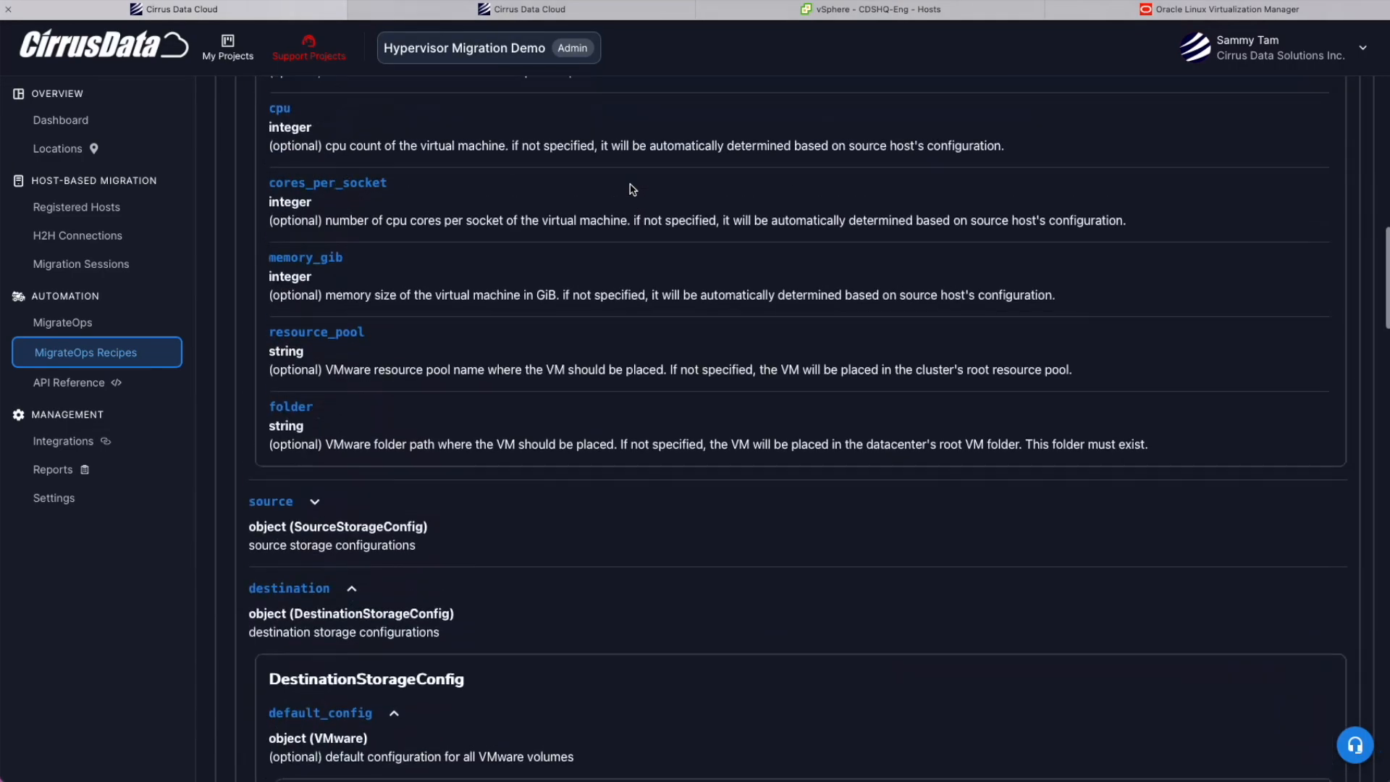
scroll(630, 188, down, 6)
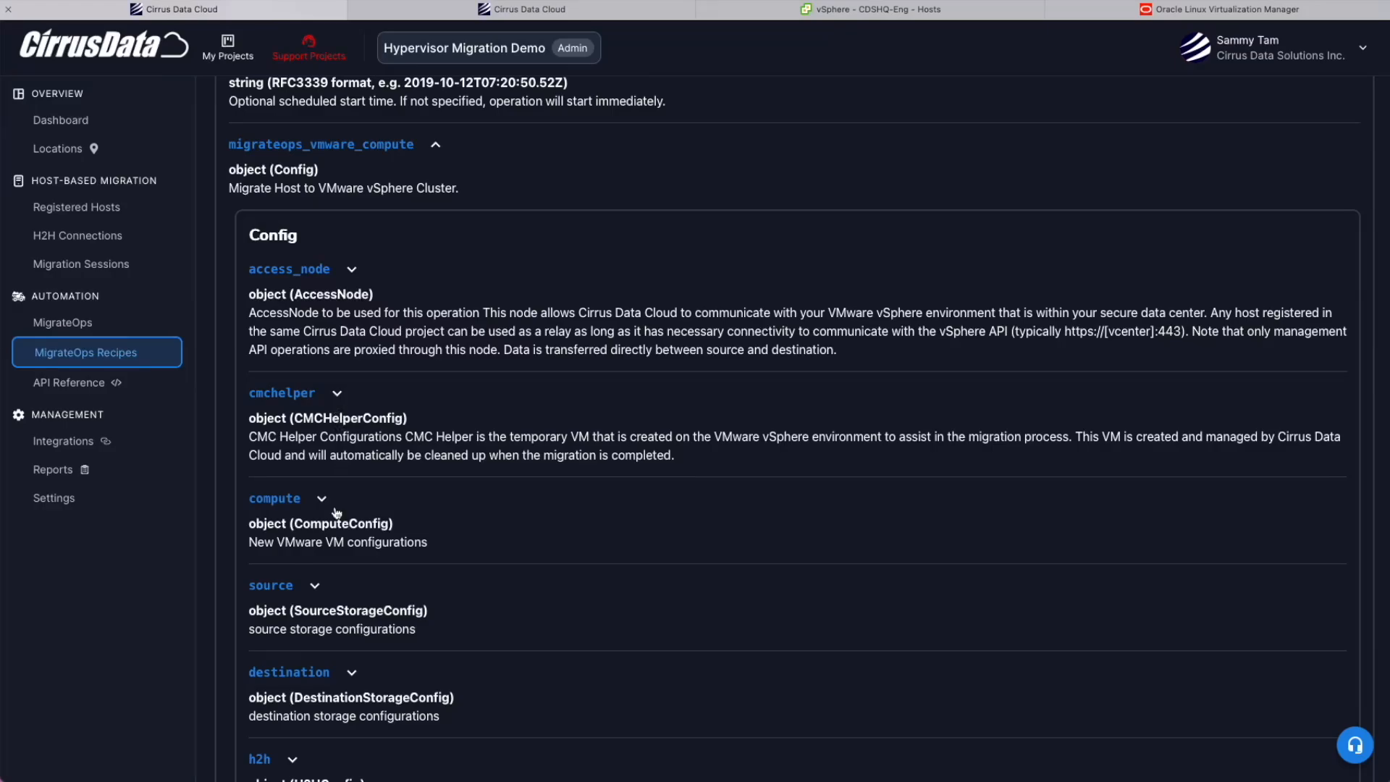
Check the vSphere hosts and locate the cmchelper-vm.ova download URL in the recipe reference.
click(1204, 10)
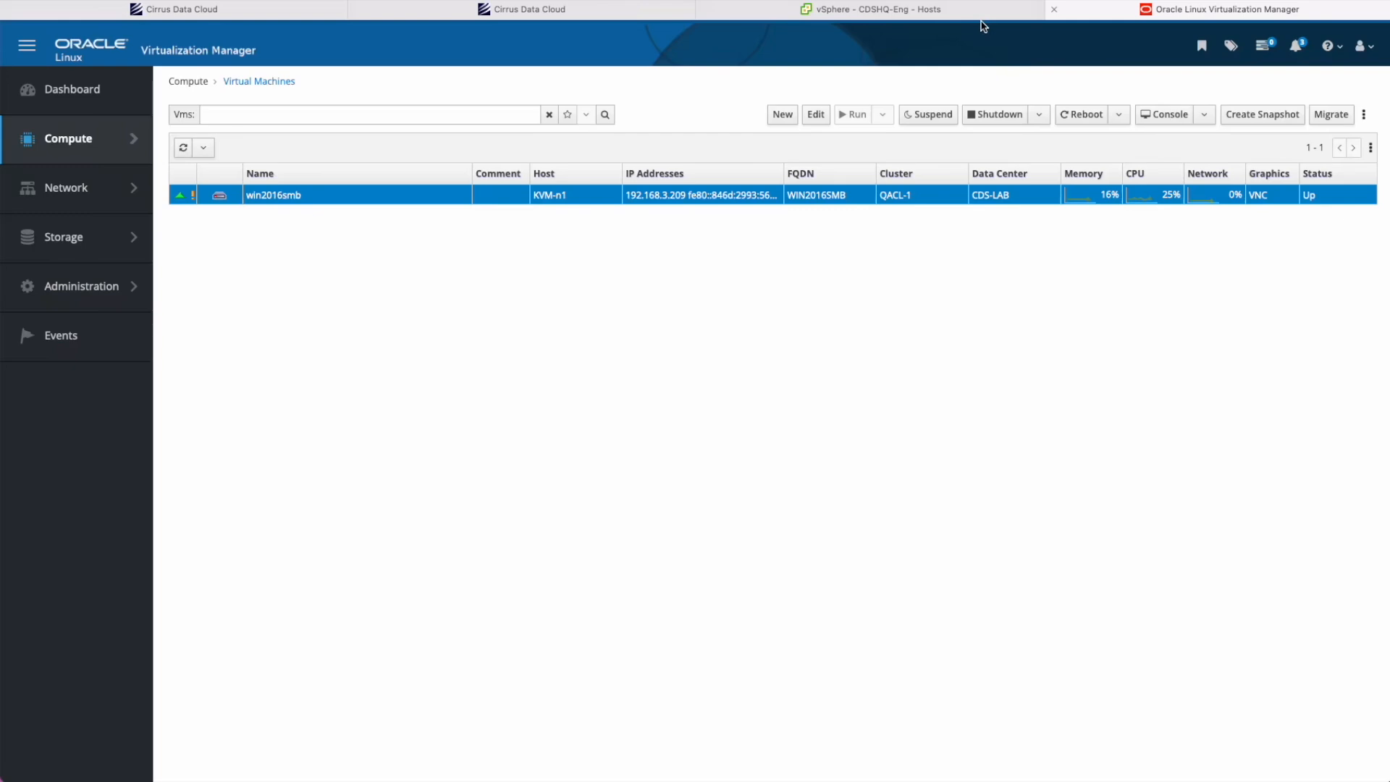
click(980, 14)
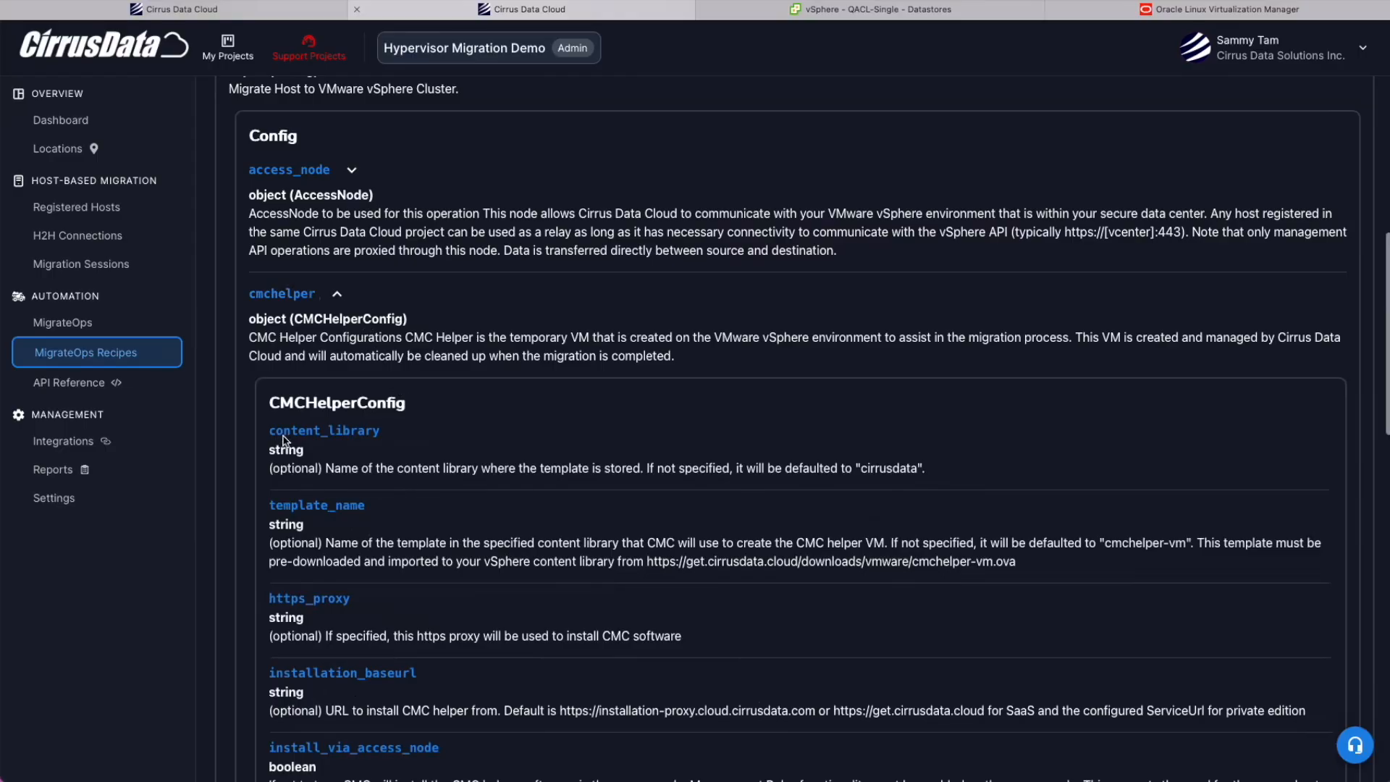
scroll(291, 443, down, 2)
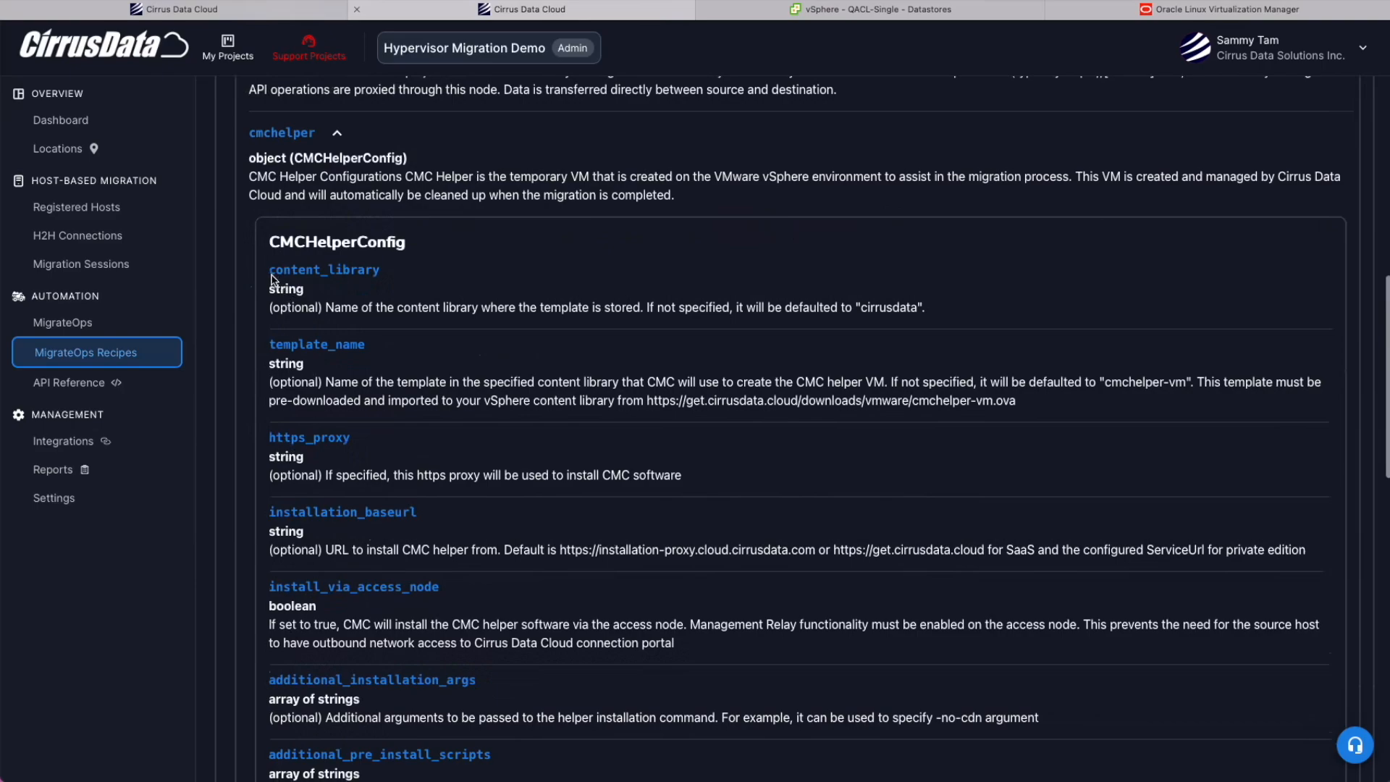
drag(646, 404, 1019, 401)
key(ctrl+c)
click(783, 116)
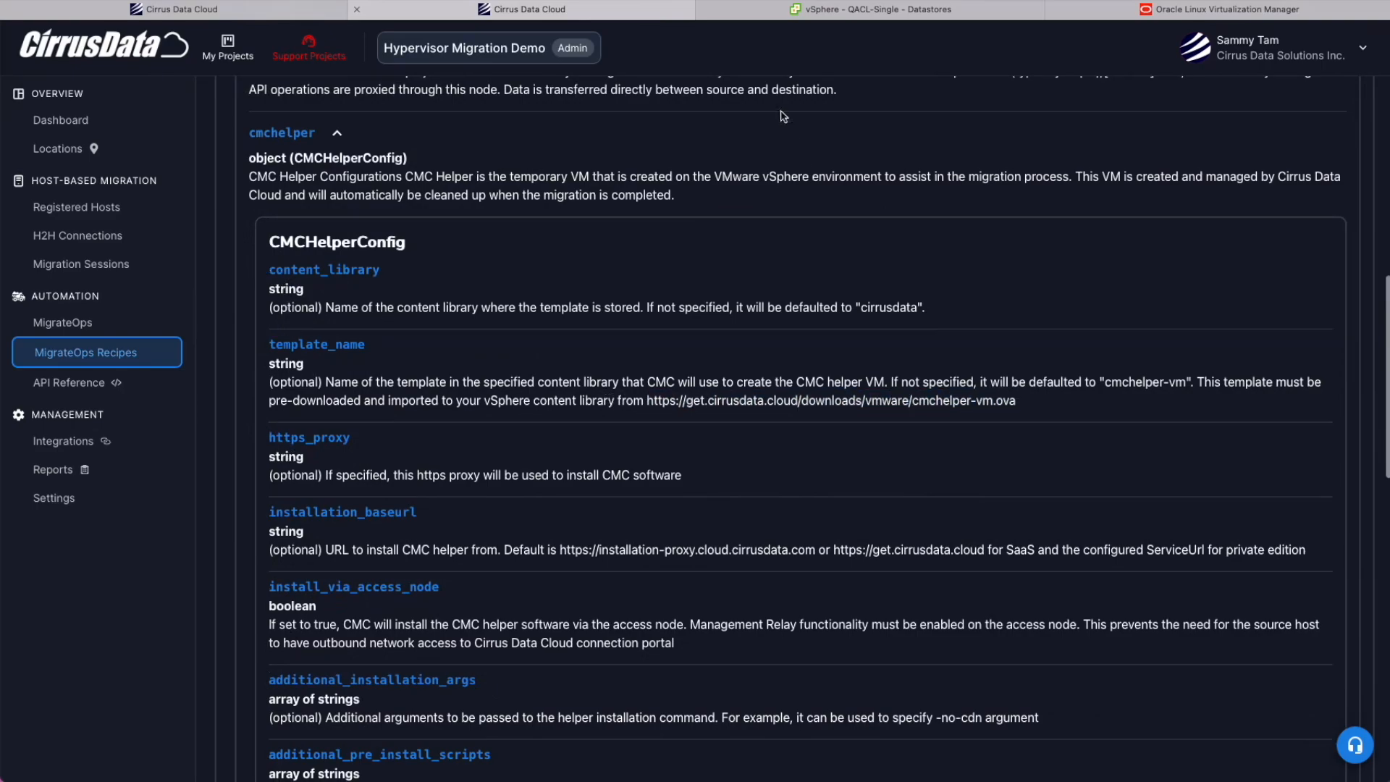
click(888, 11)
Go to Content Libraries and enter the cirrusdata library name.
mouse_move(32, 217)
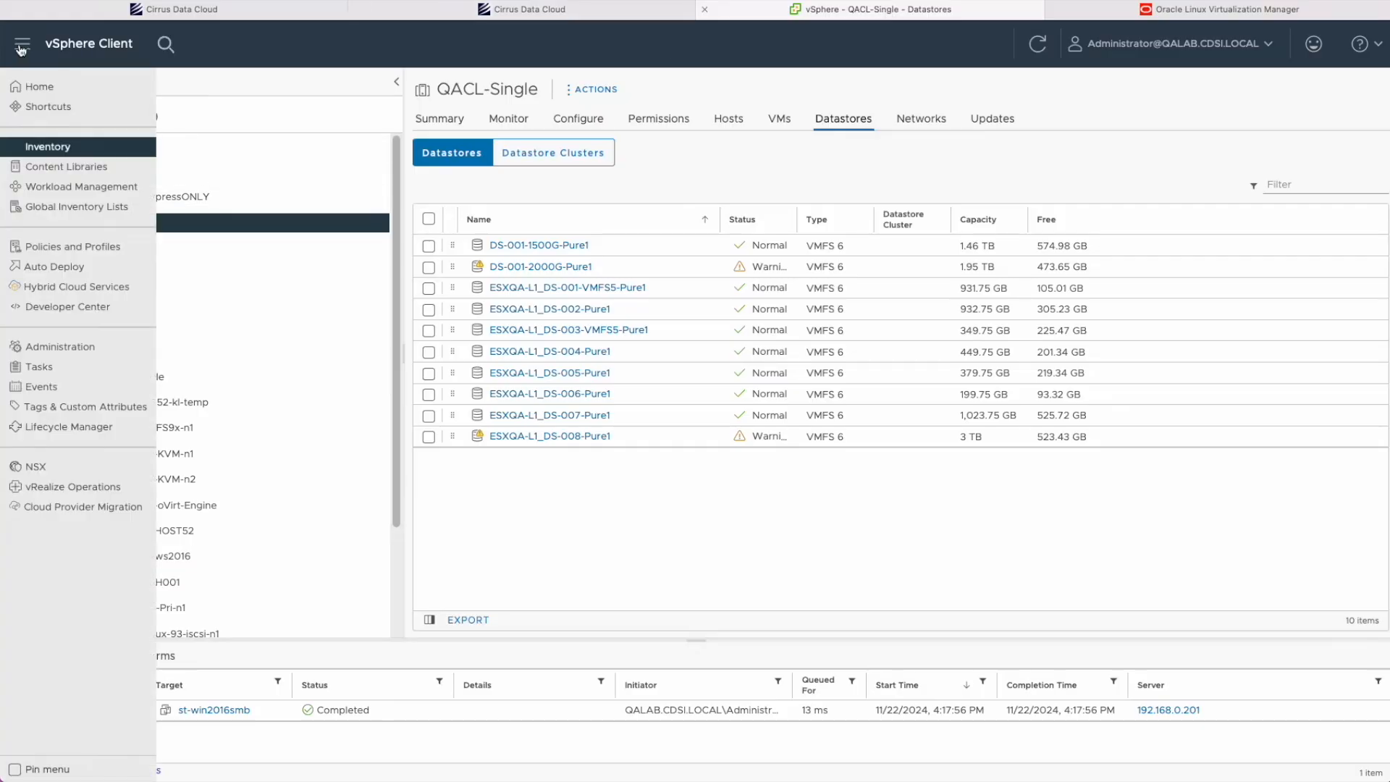
click(92, 171)
click(511, 145)
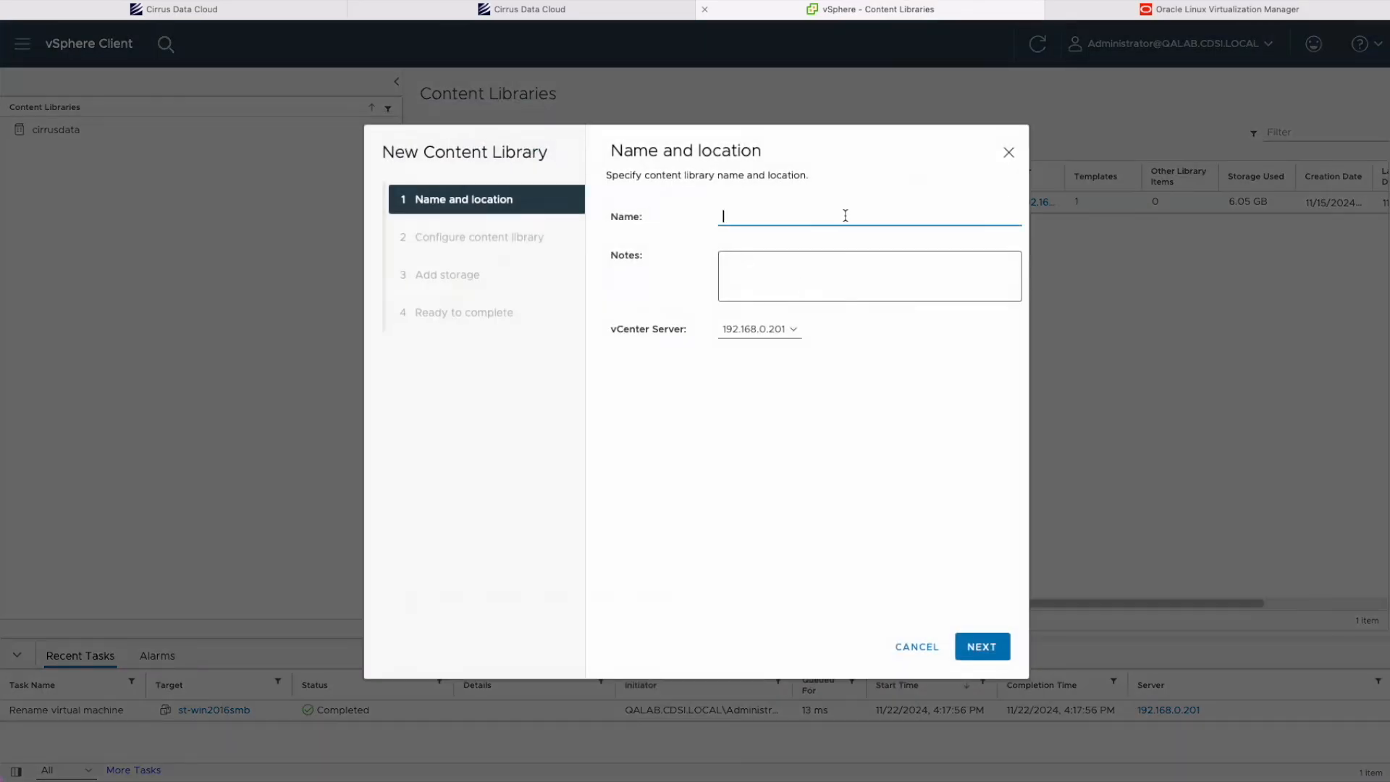
text(cirrusdata)
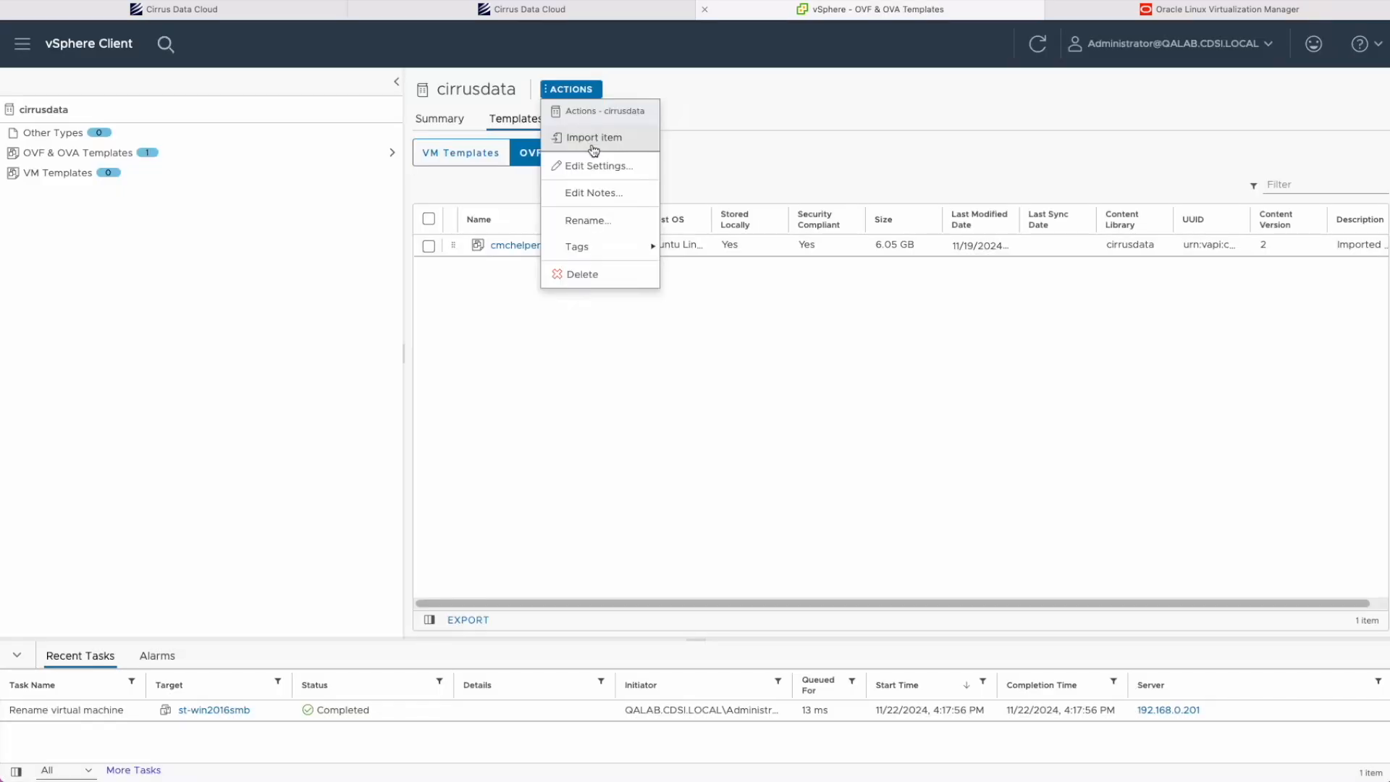
Paste the cmchelper-vm.ova URL as the import source, keeping item name cmchelper-vm.
click(591, 145)
click(724, 293)
key(ctrl+v)
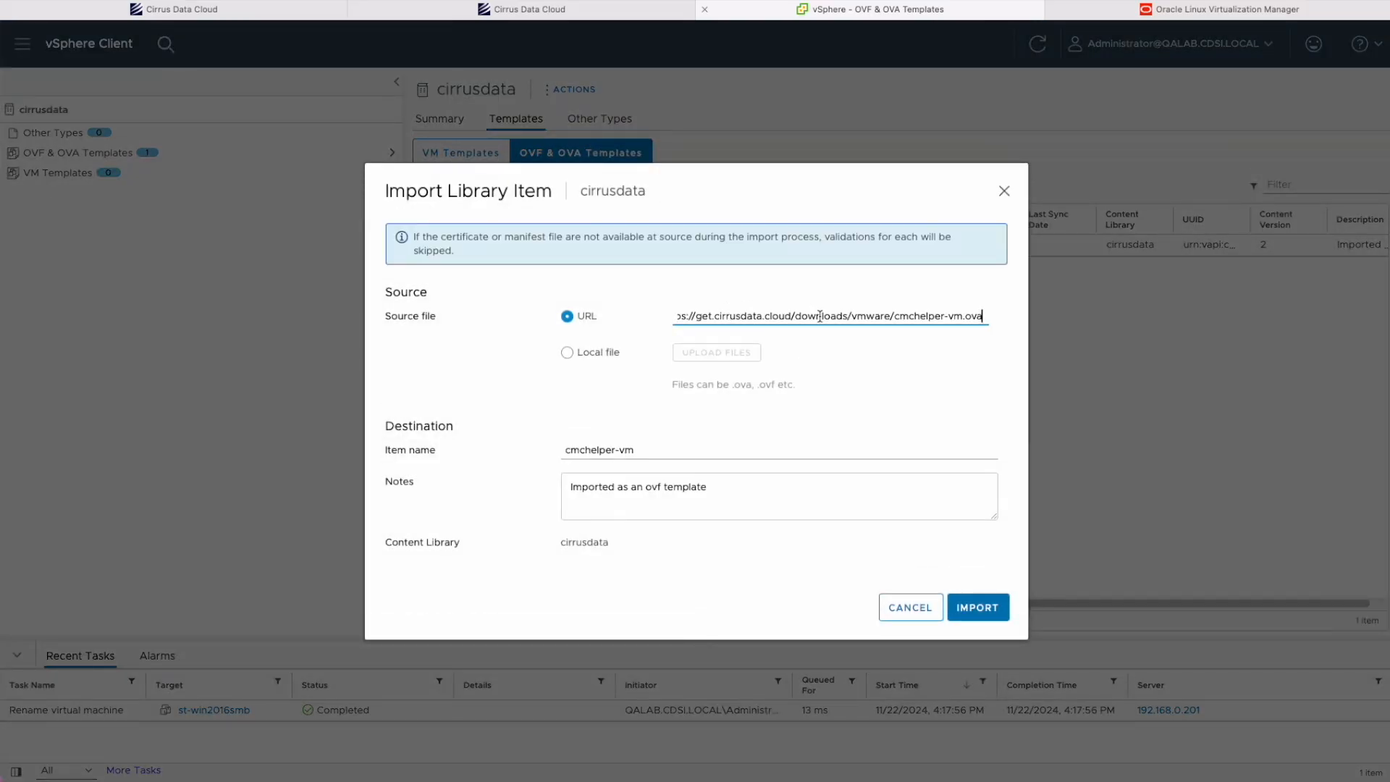
click(567, 353)
click(567, 316)
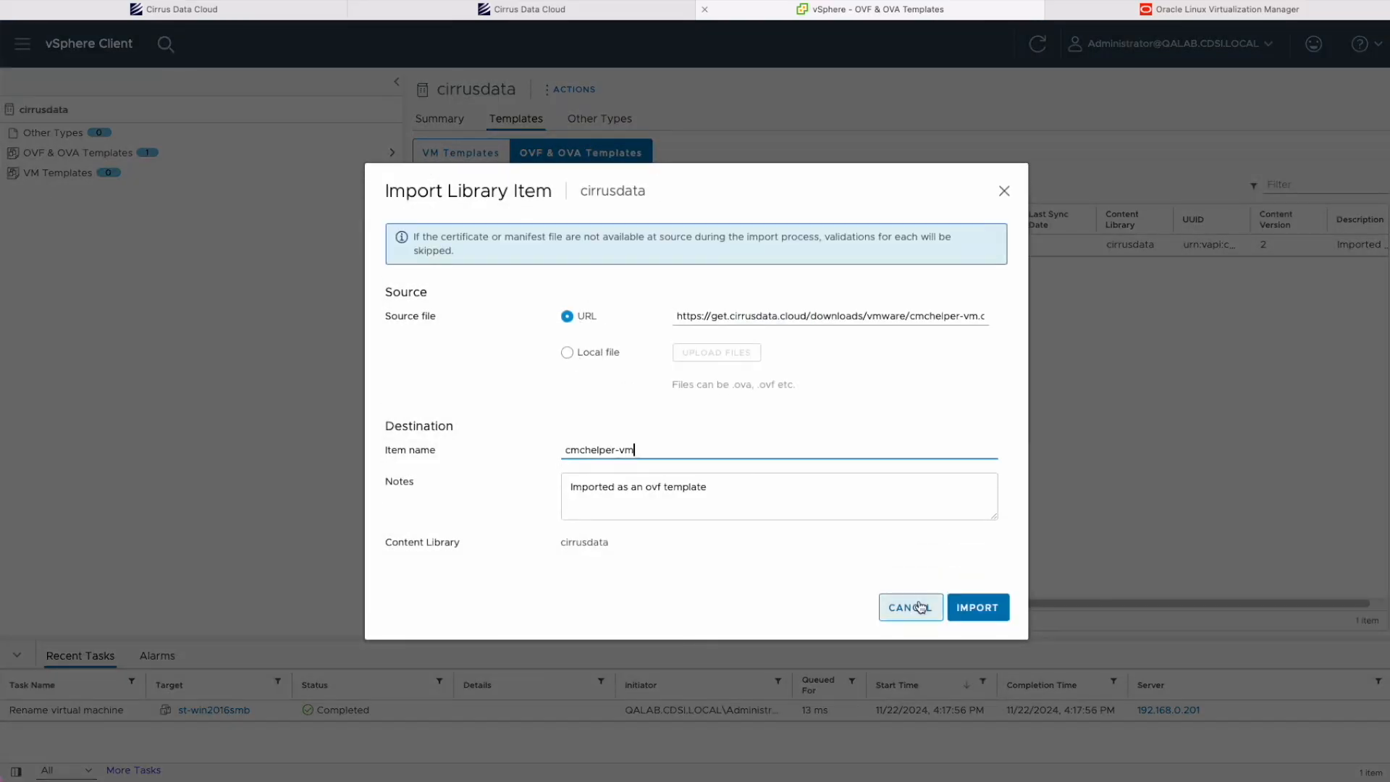
click(905, 607)
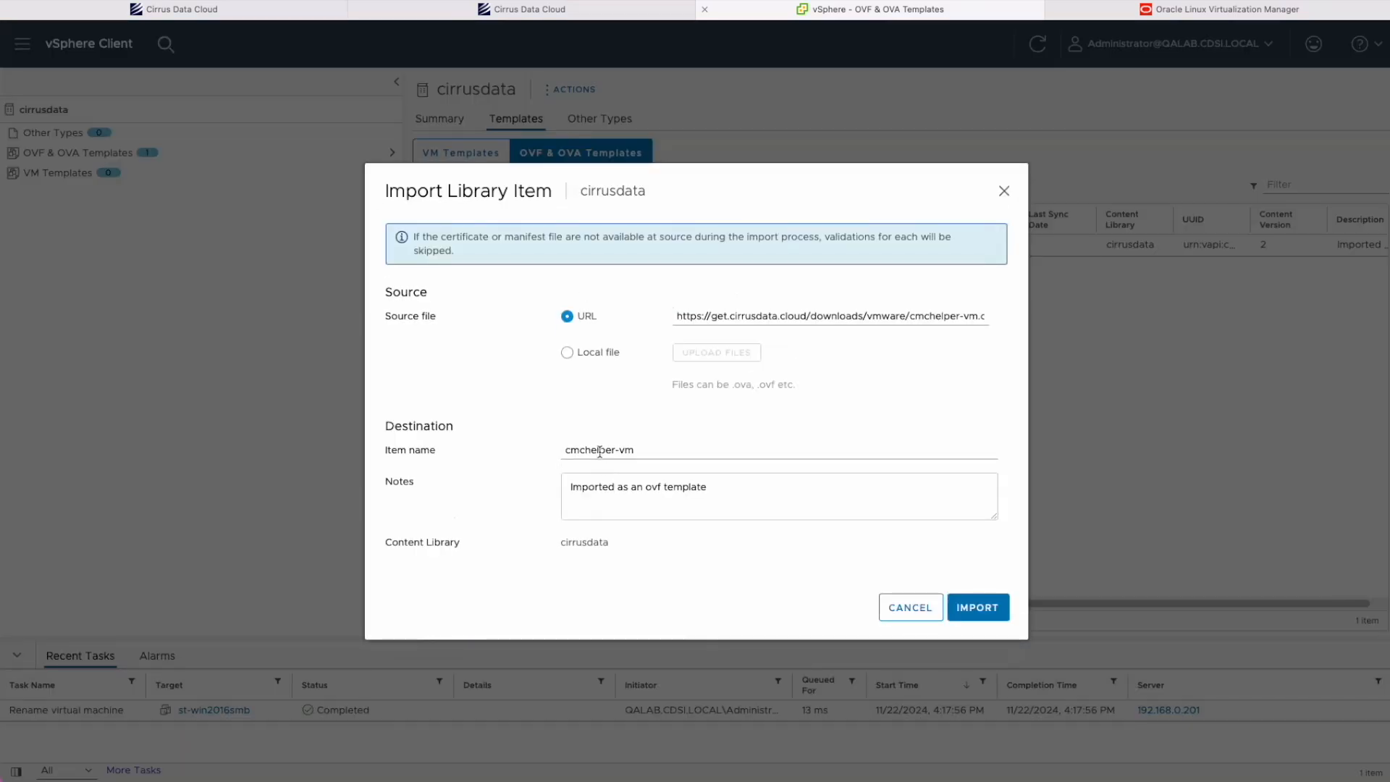
drag(658, 447, 554, 438)
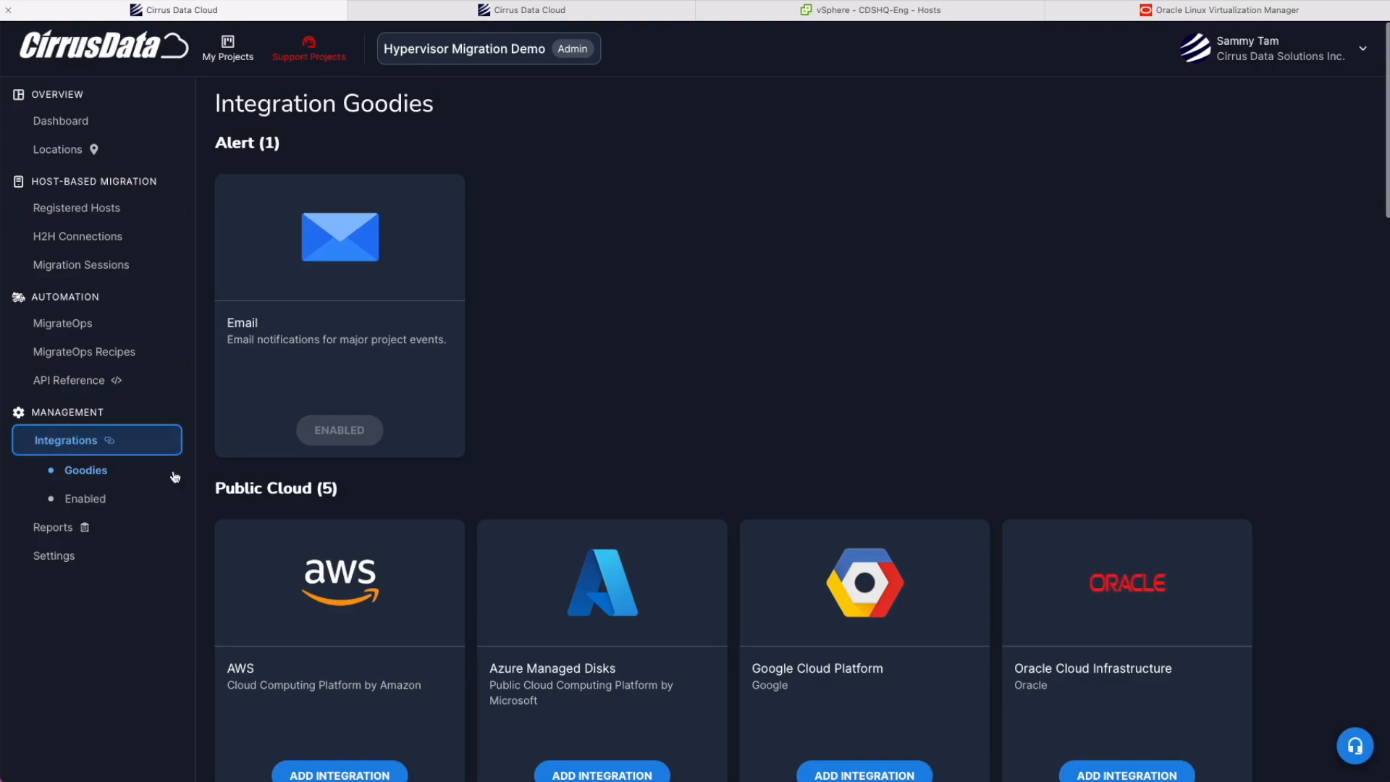
Start a VMware vCenter integration named vcenter-201 and enter the vCenter administrator username.
scroll(363, 433, down, 6)
scroll(366, 444, down, 15)
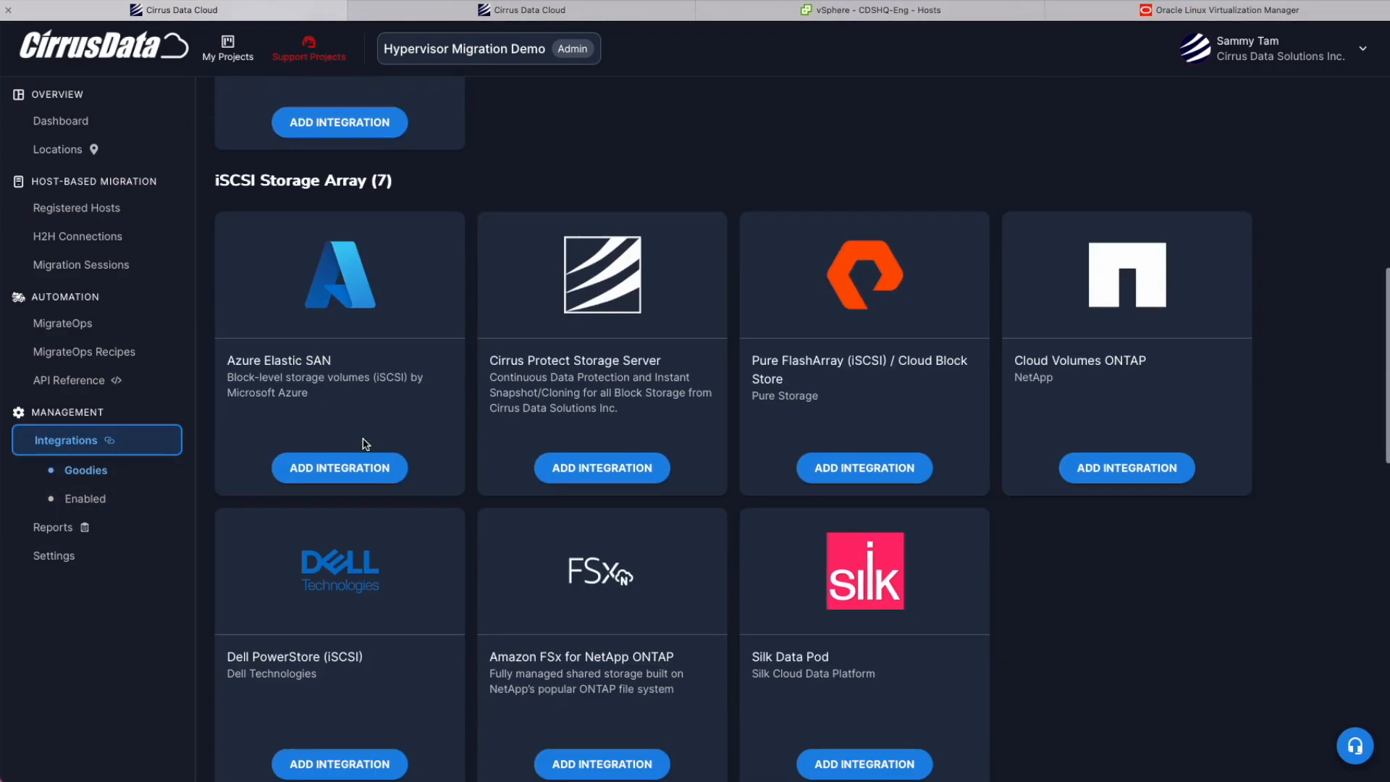
scroll(610, 460, down, 3)
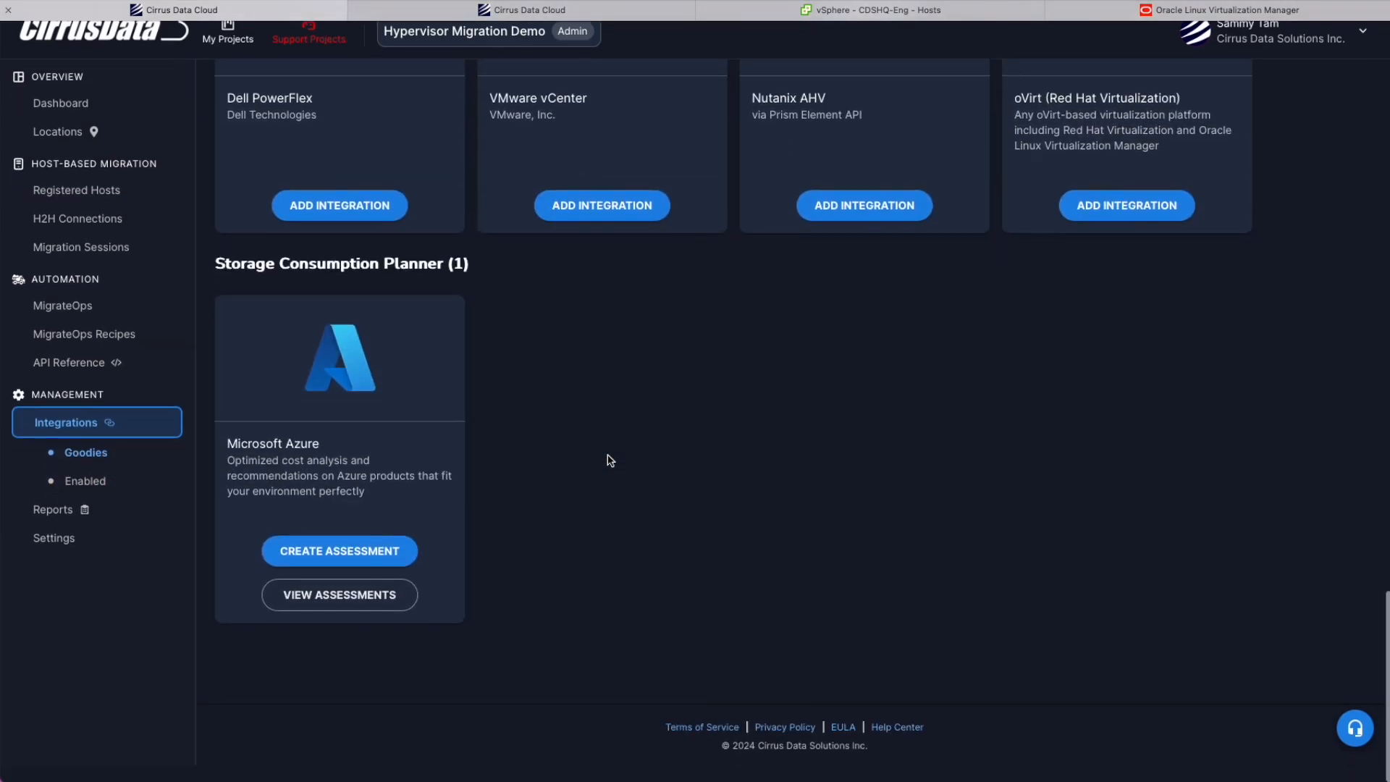
scroll(610, 461, up, 6)
scroll(611, 461, down, 1)
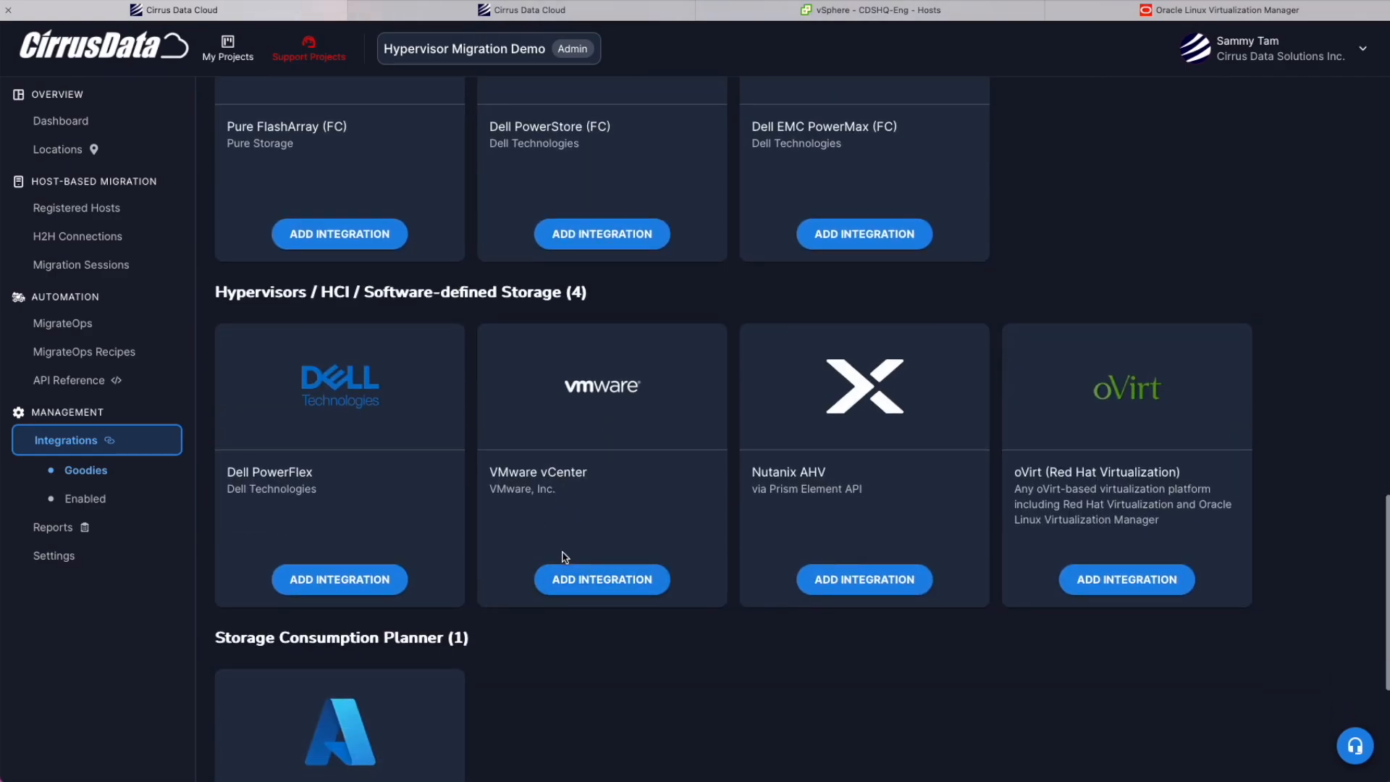
click(591, 579)
click(639, 232)
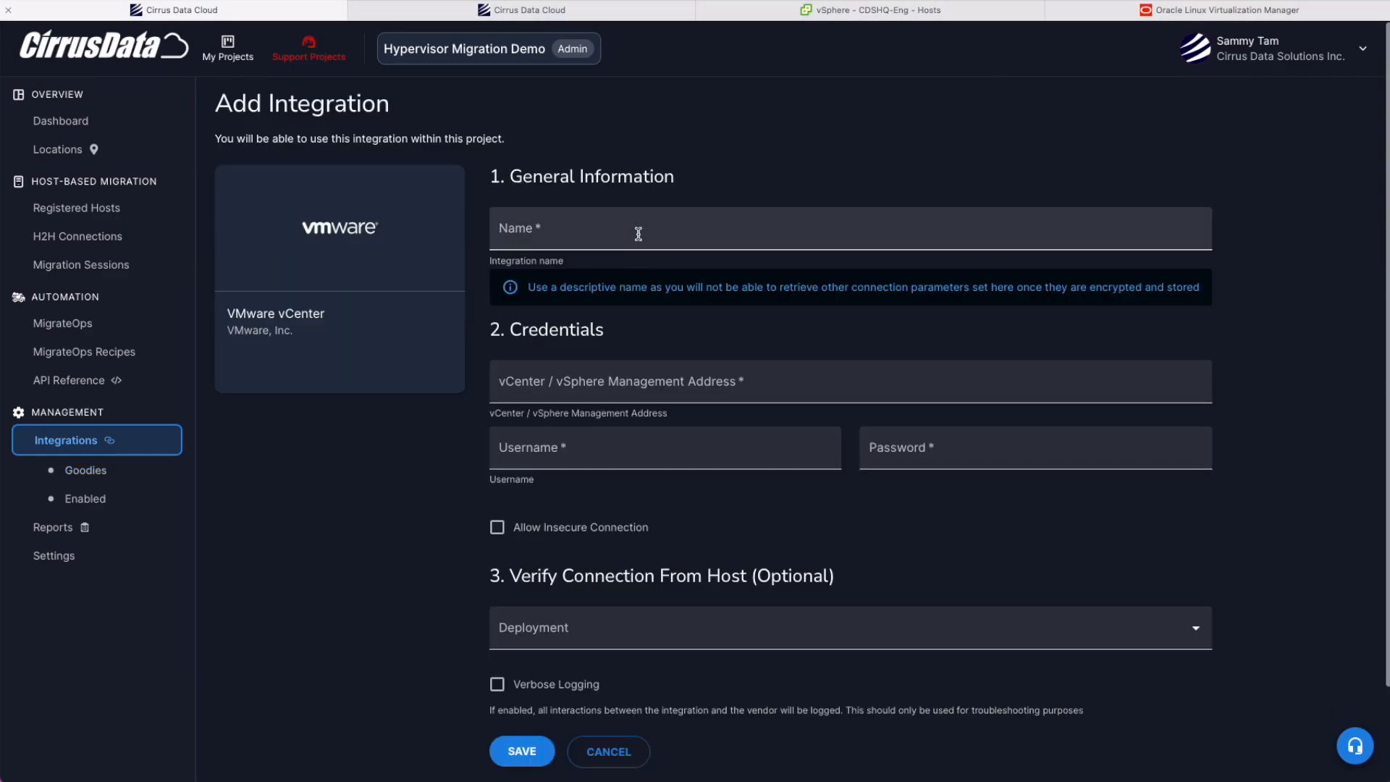
text(vcenter-201)
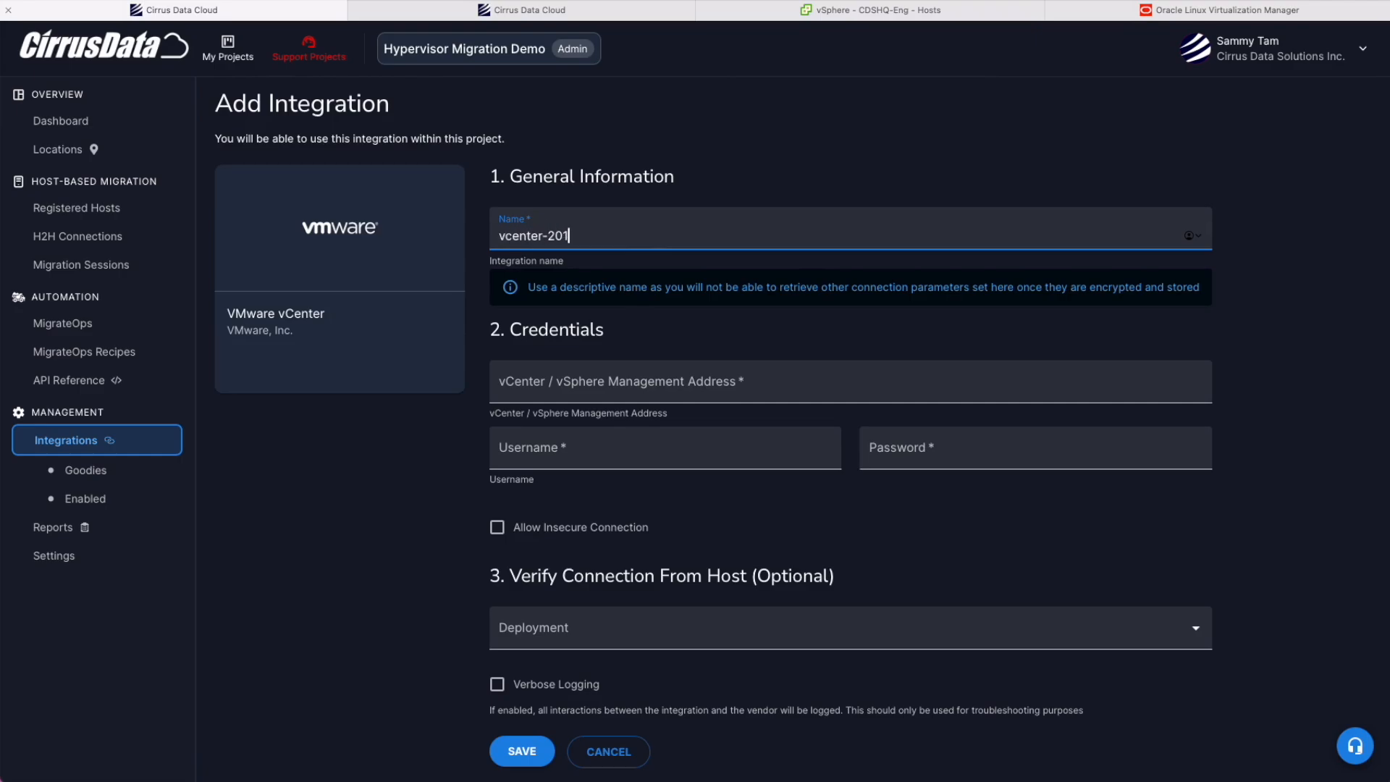
click(568, 383)
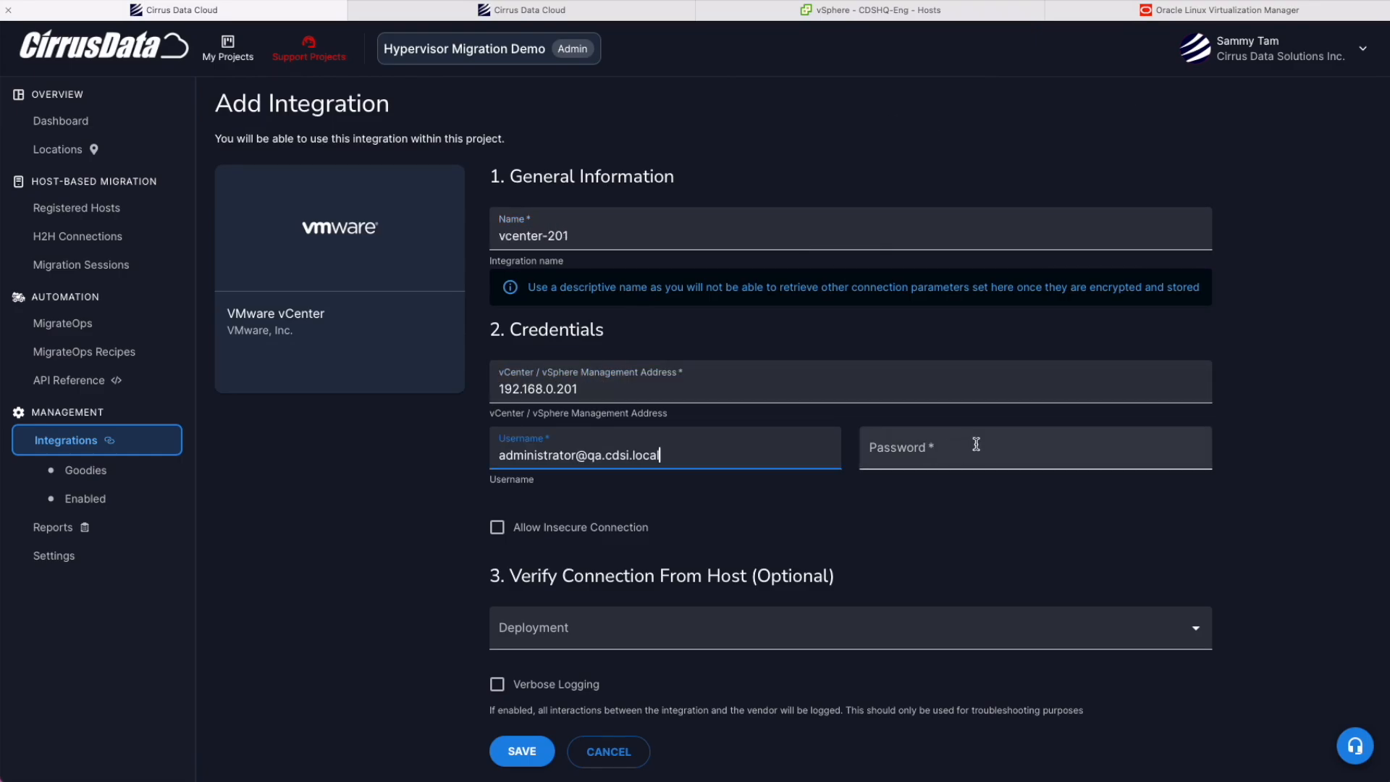
Enter the vCenter password, verify through st-ubuntu-02, allow insecure connection, and save.
click(976, 444)
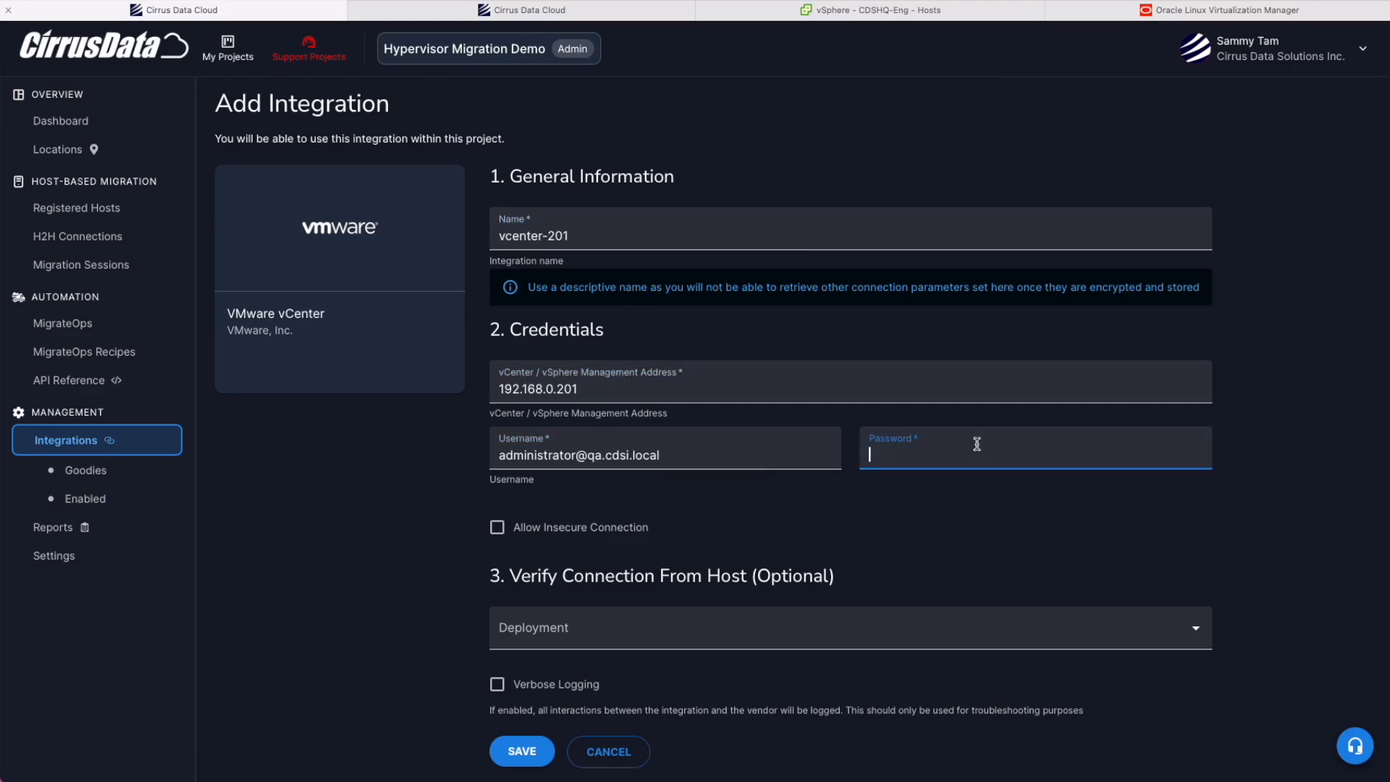
text(***)
click(654, 628)
click(621, 669)
click(528, 751)
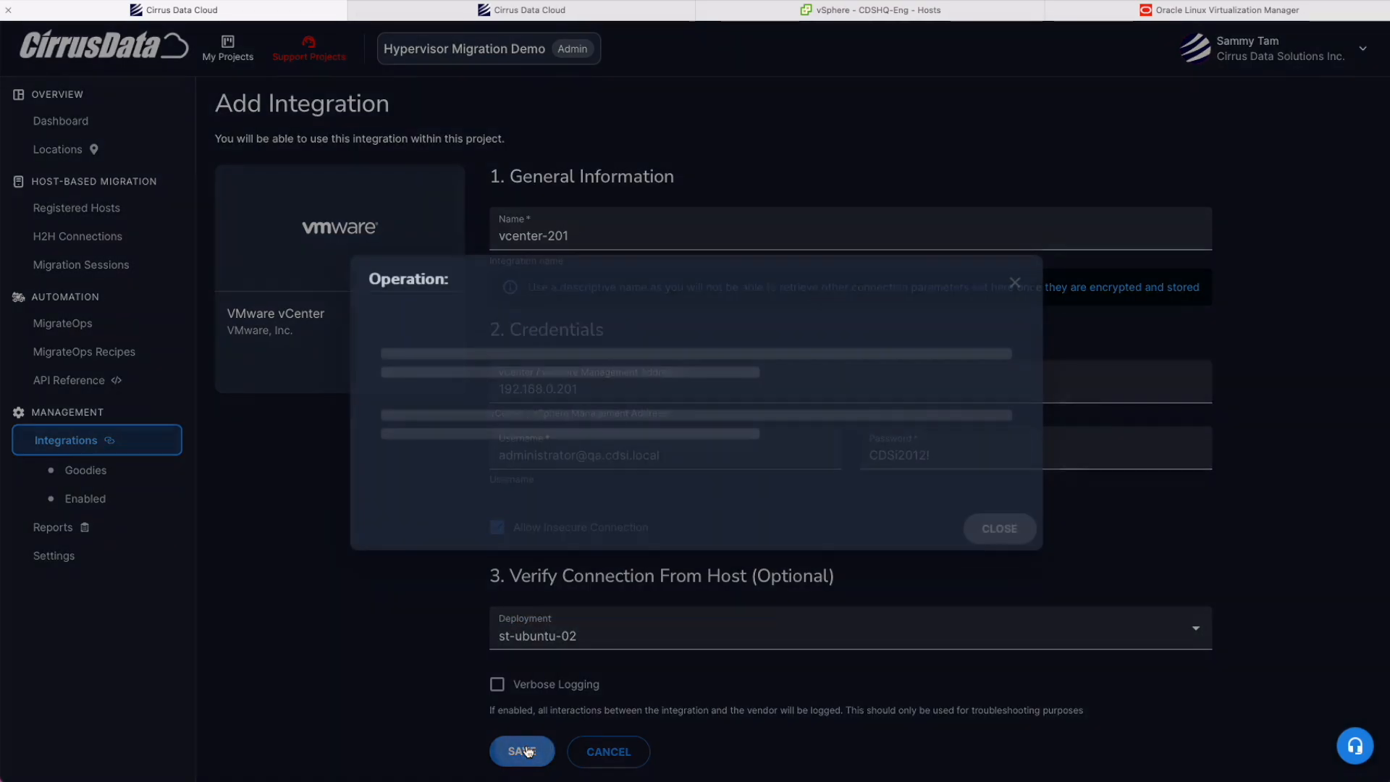
scroll(732, 459, down, 2)
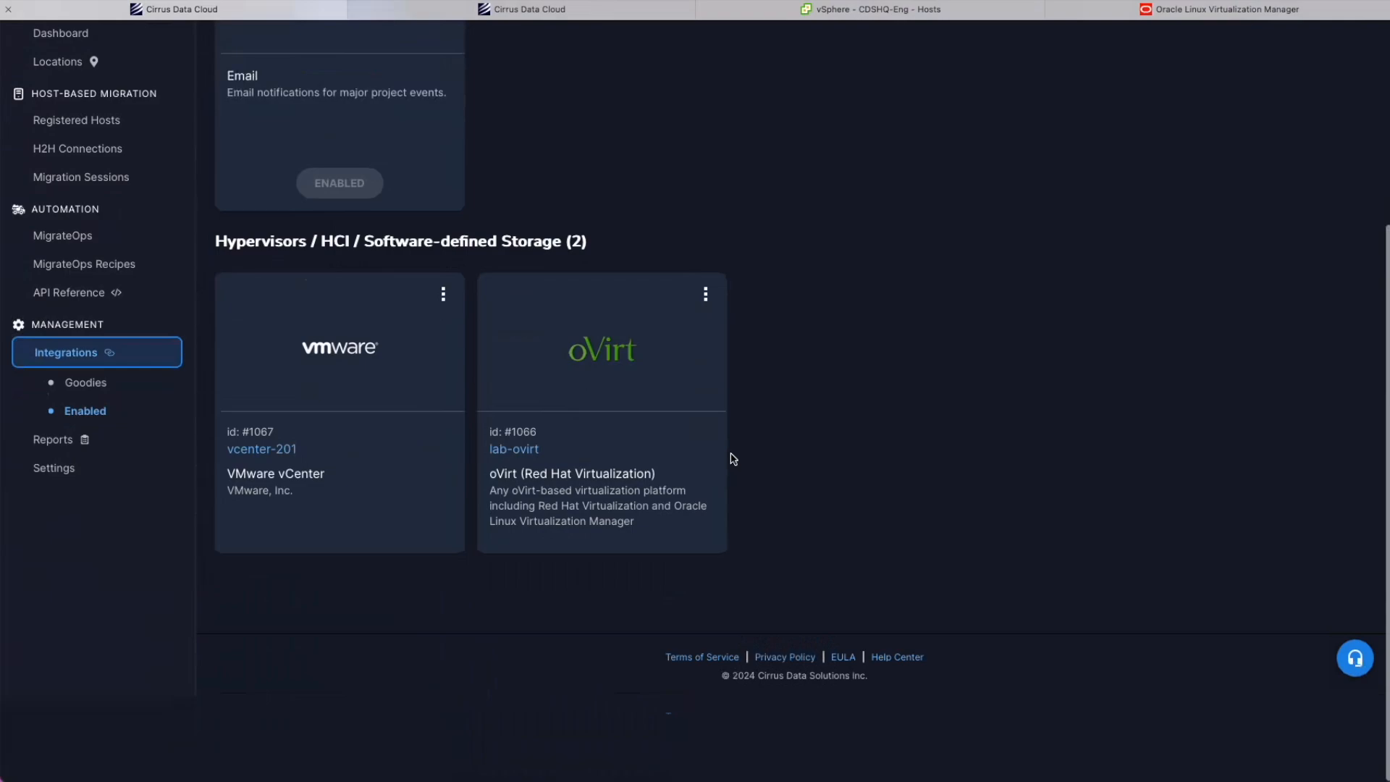
scroll(734, 459, up, 2)
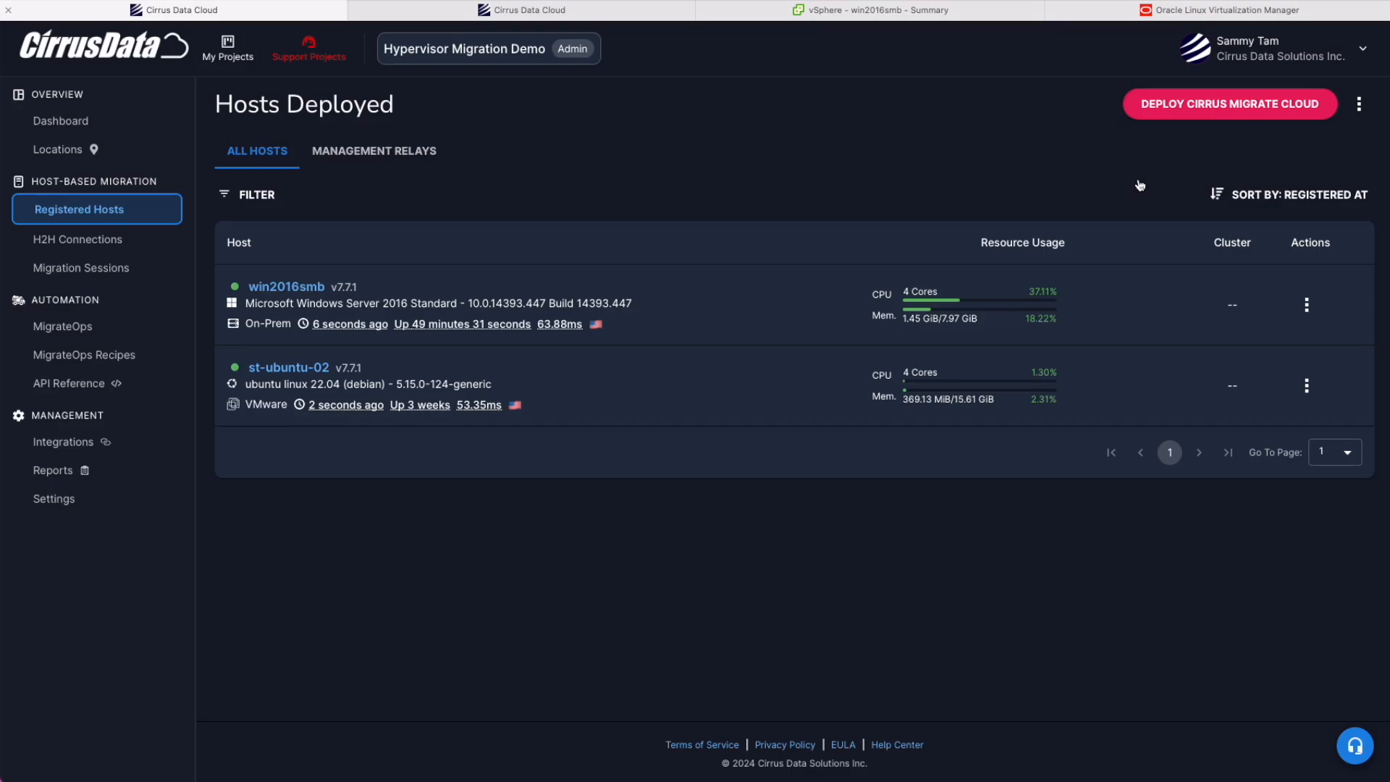
Copy the win2016smb host name, then open MigrateOps' manual YAML config editor.
drag(327, 291, 246, 291)
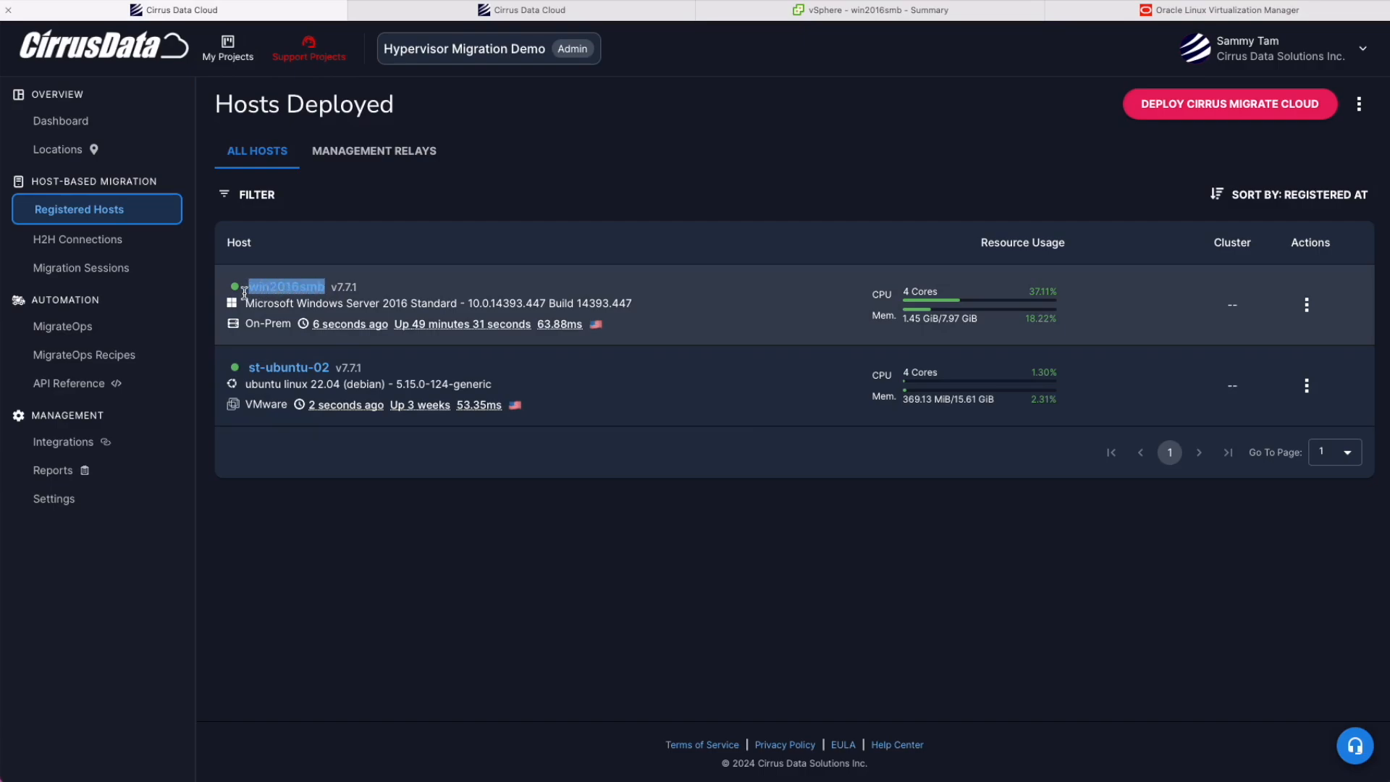
click(452, 382)
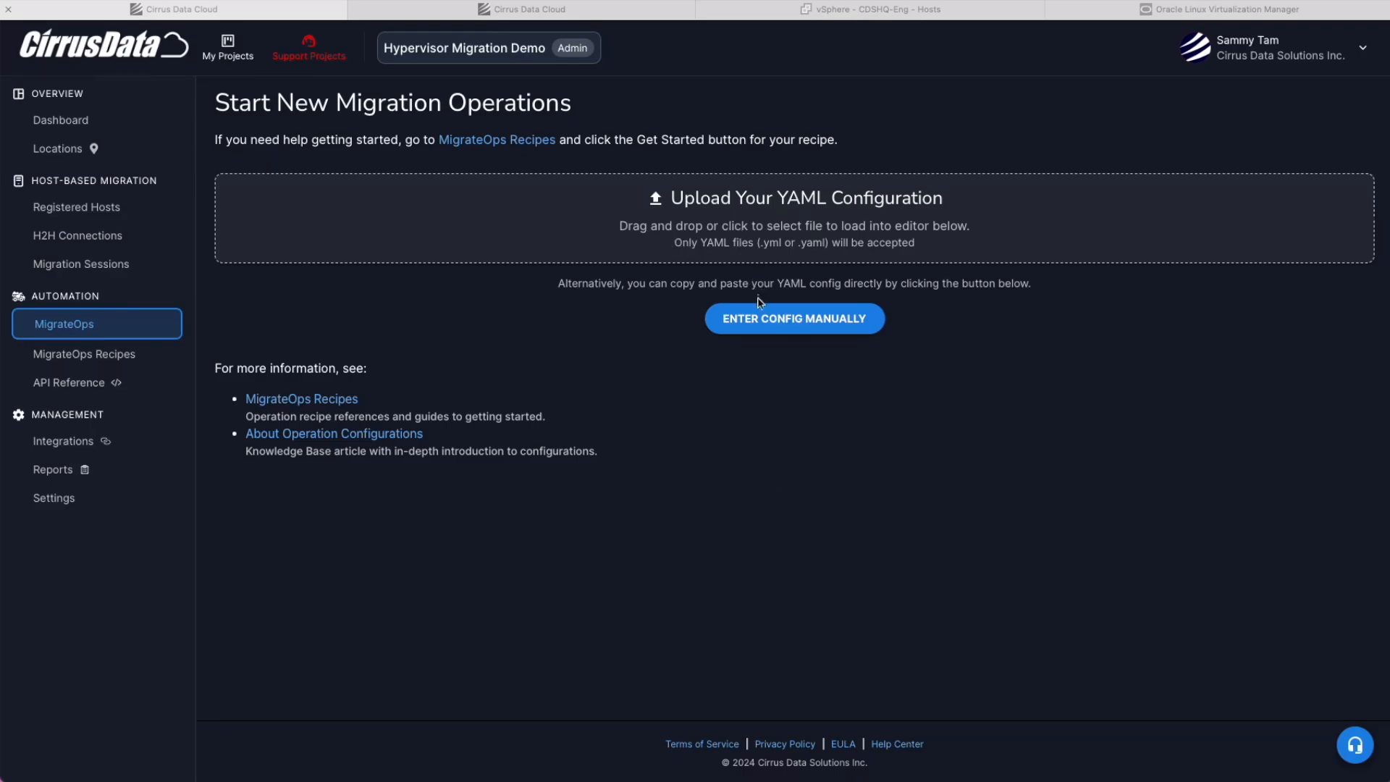
click(791, 420)
click(767, 324)
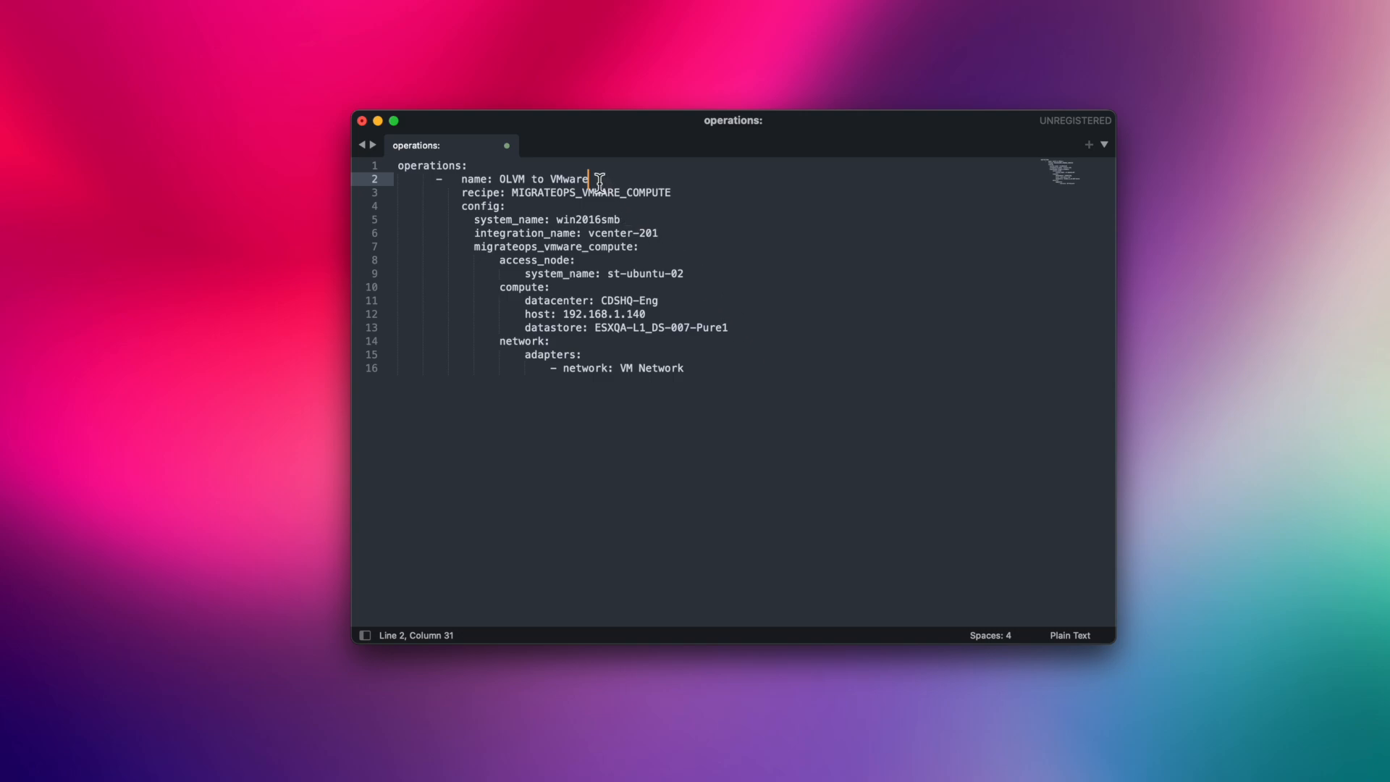
click(683, 193)
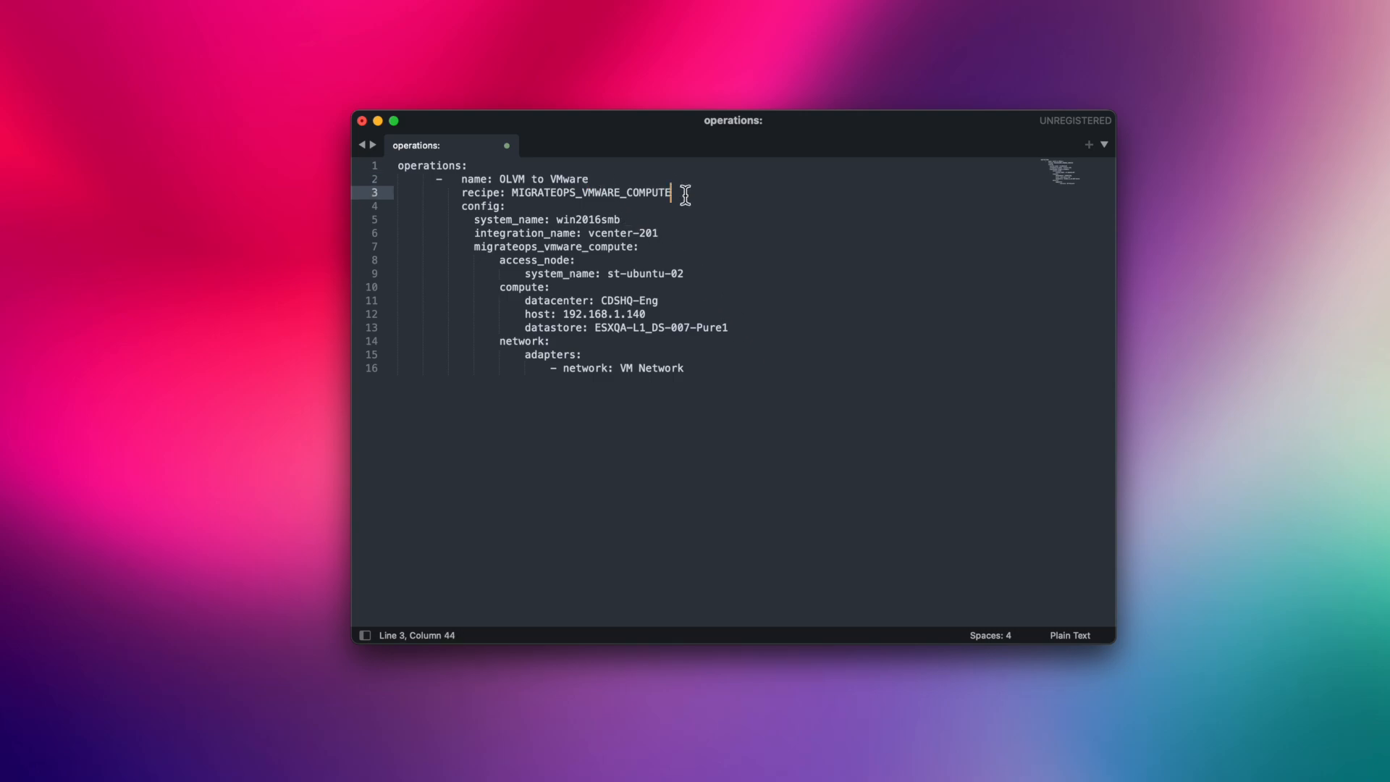
click(644, 221)
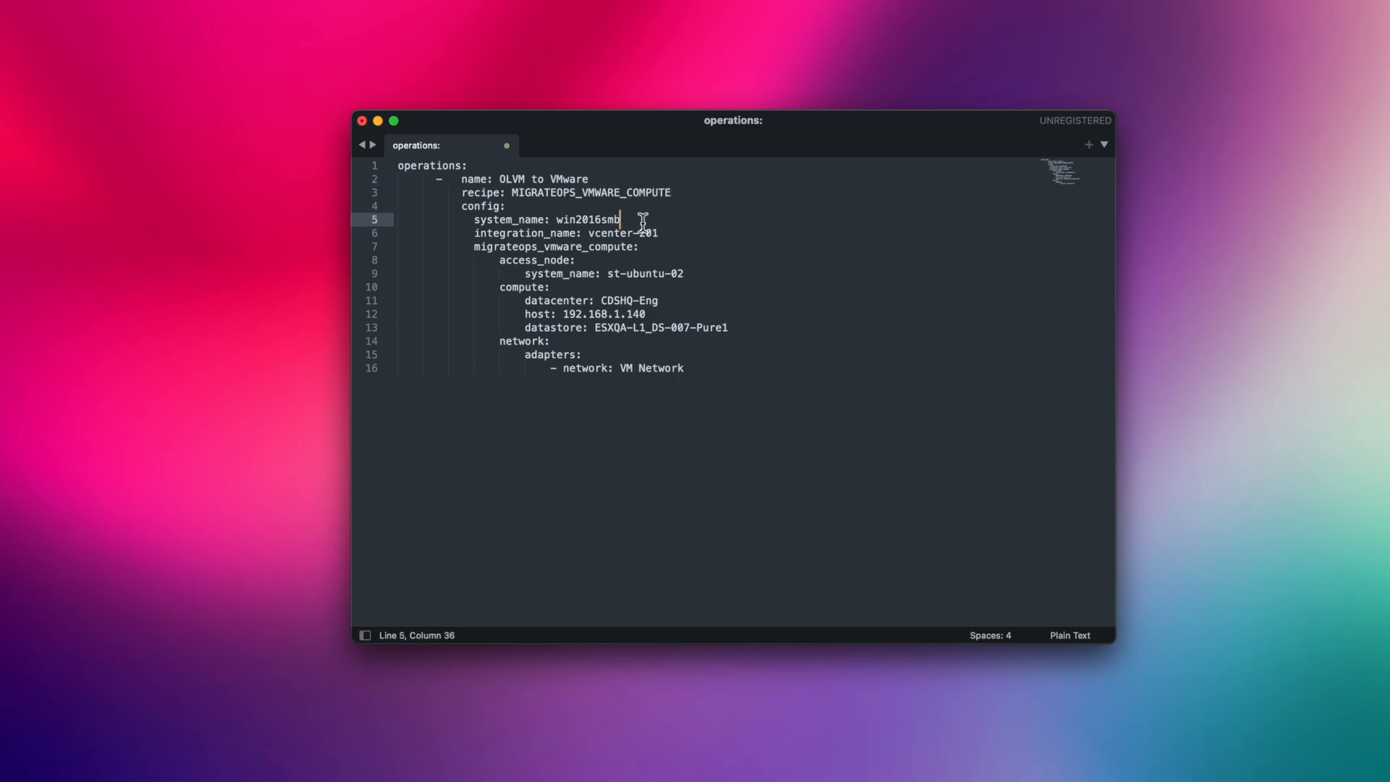
click(676, 235)
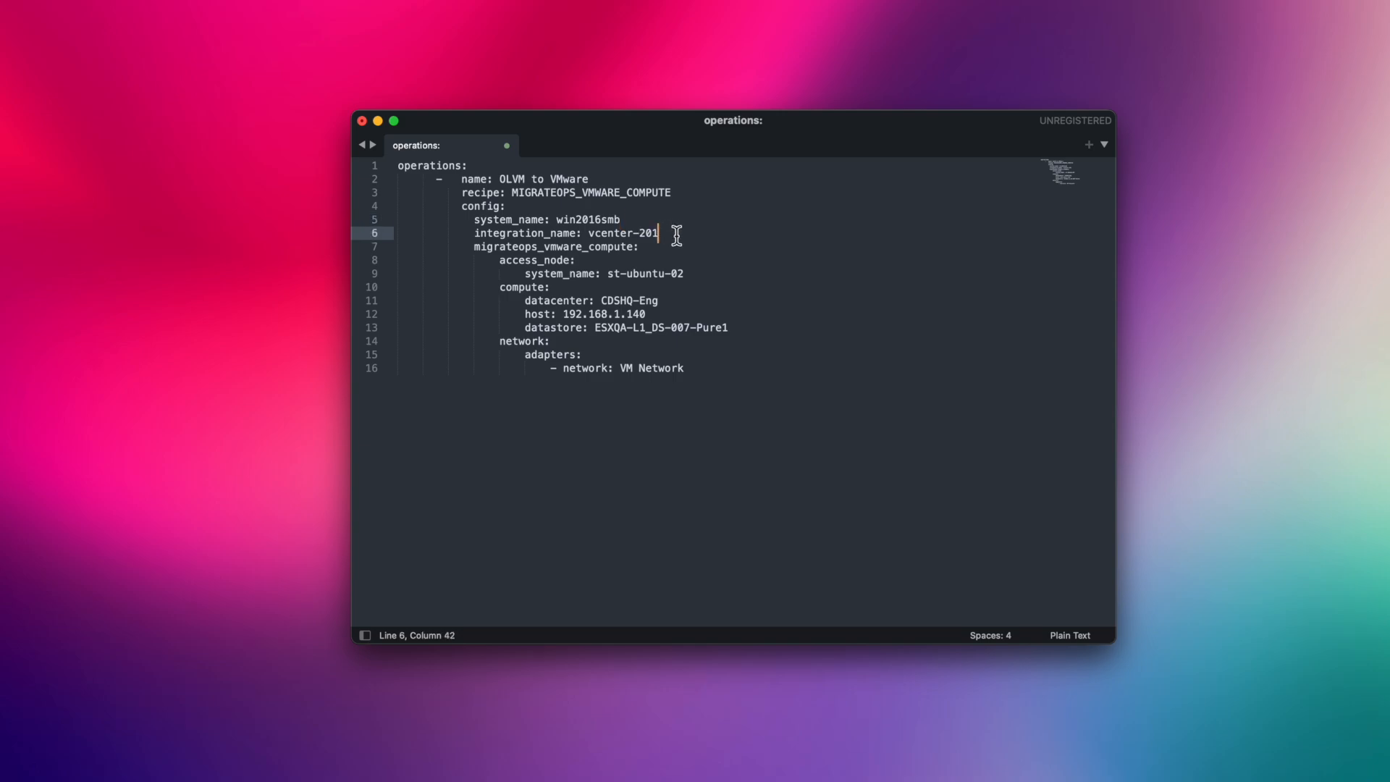
click(641, 262)
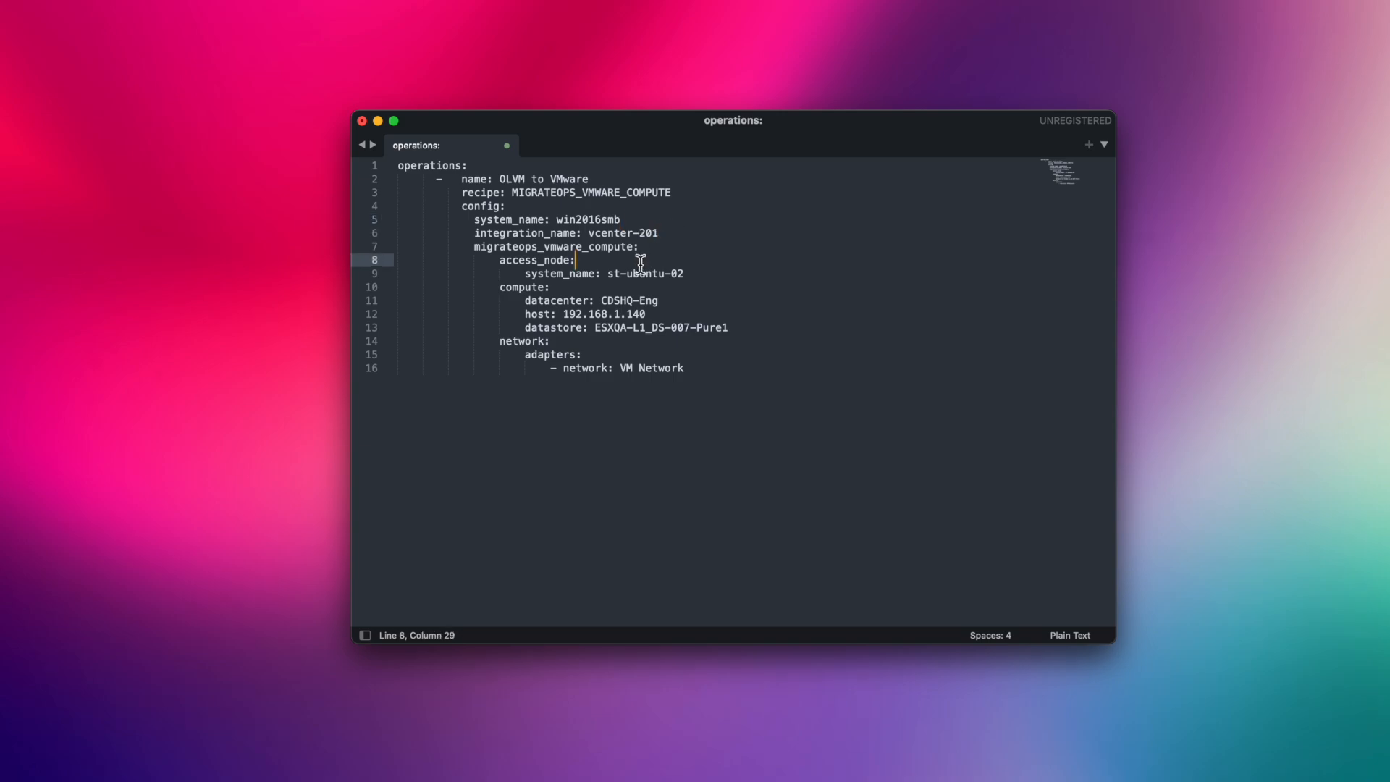
click(689, 291)
click(740, 330)
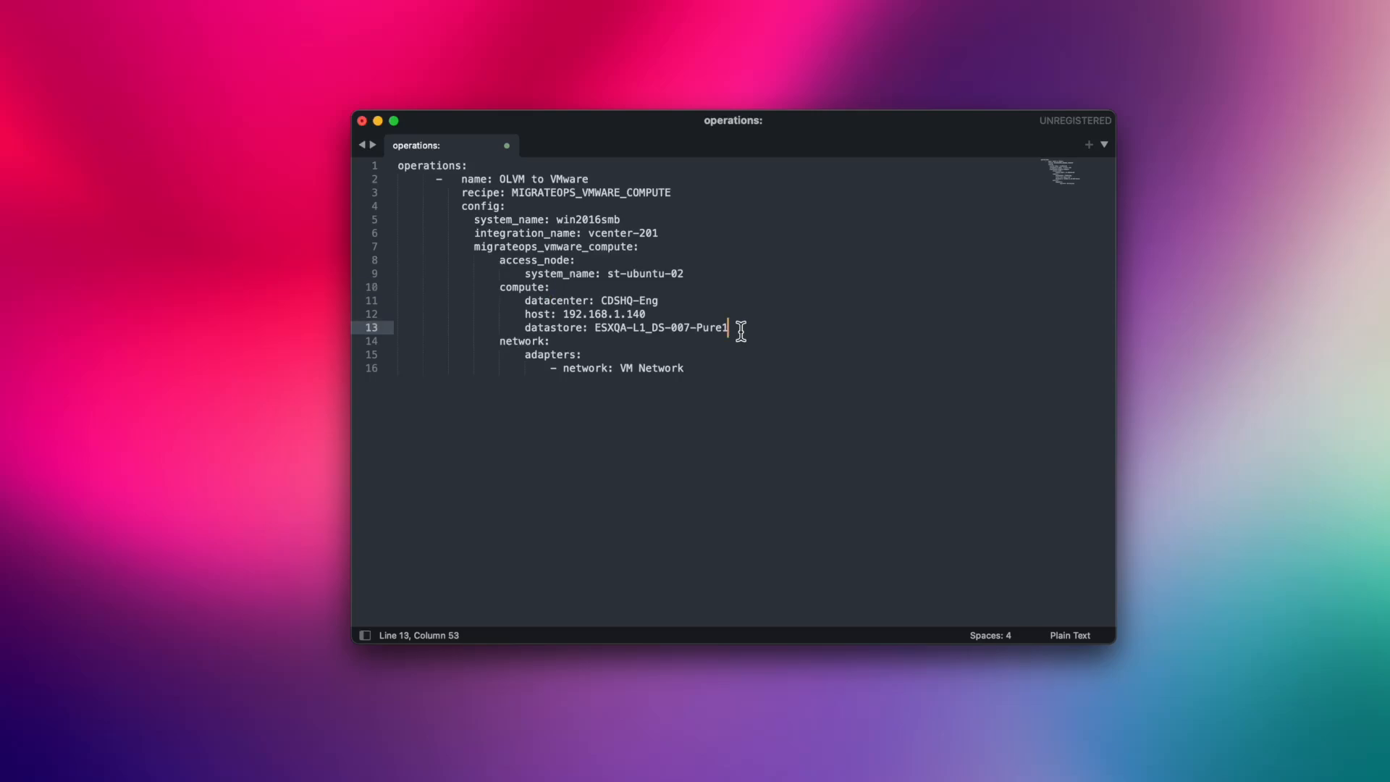
click(720, 367)
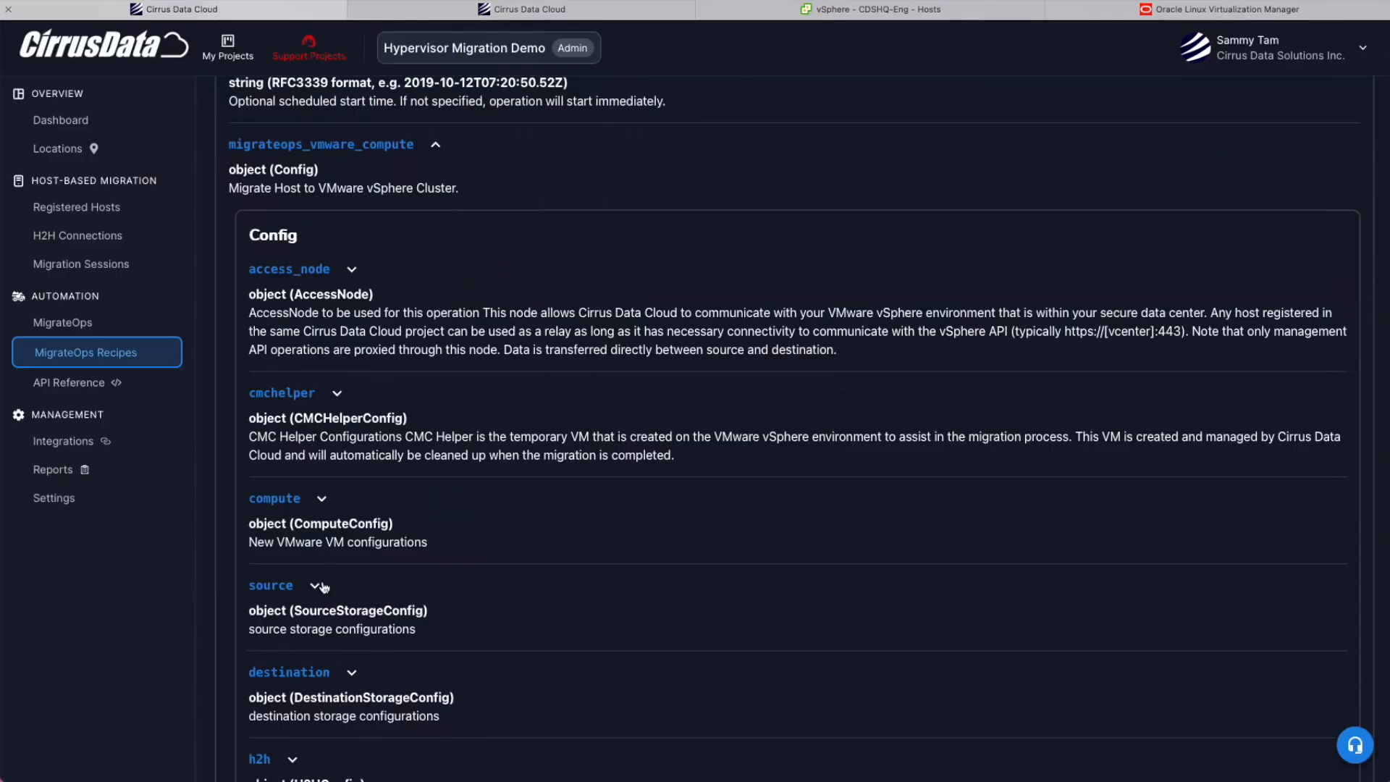
Expand the compute field's details, then find Compute Migration to VMware in MigrateOps Recipes.
scroll(326, 531, down, 2)
click(297, 411)
scroll(304, 391, down, 5)
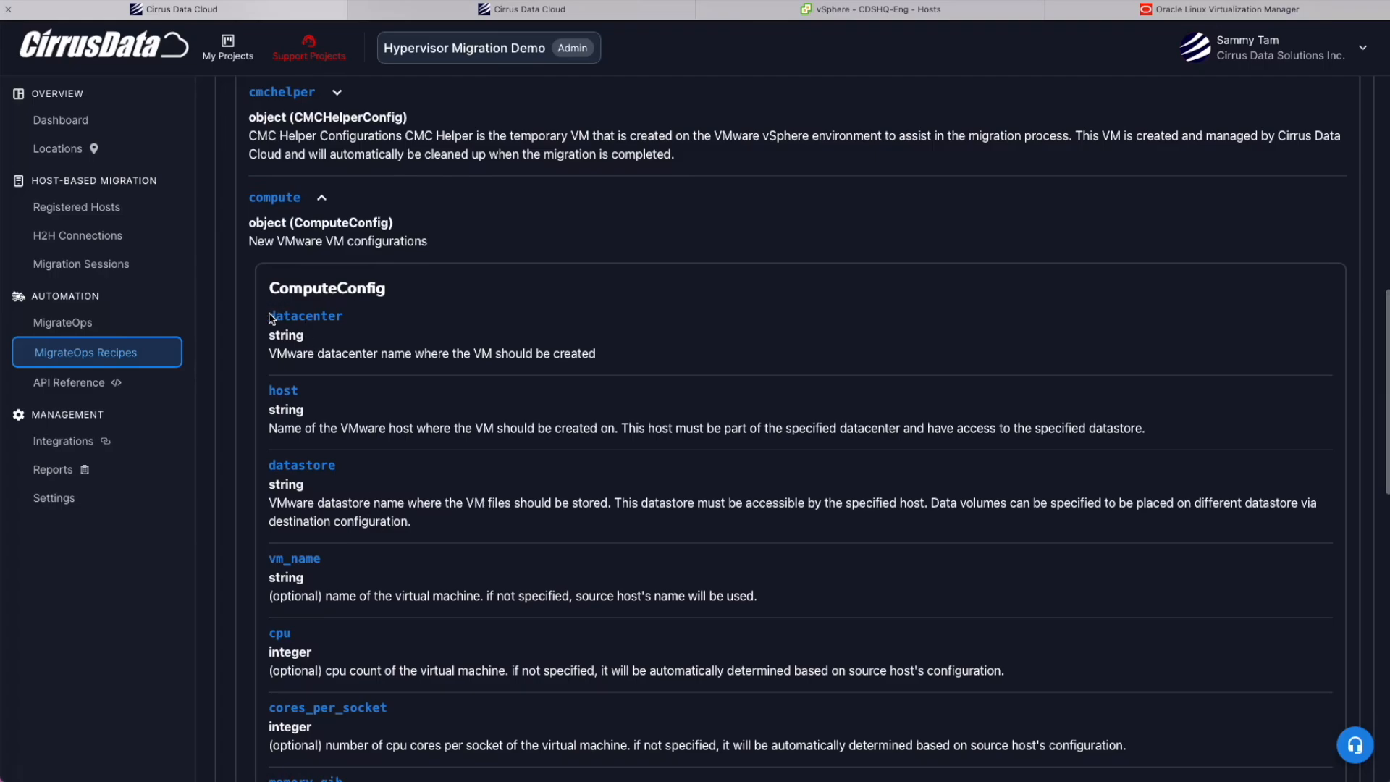
drag(268, 395, 324, 387)
click(324, 388)
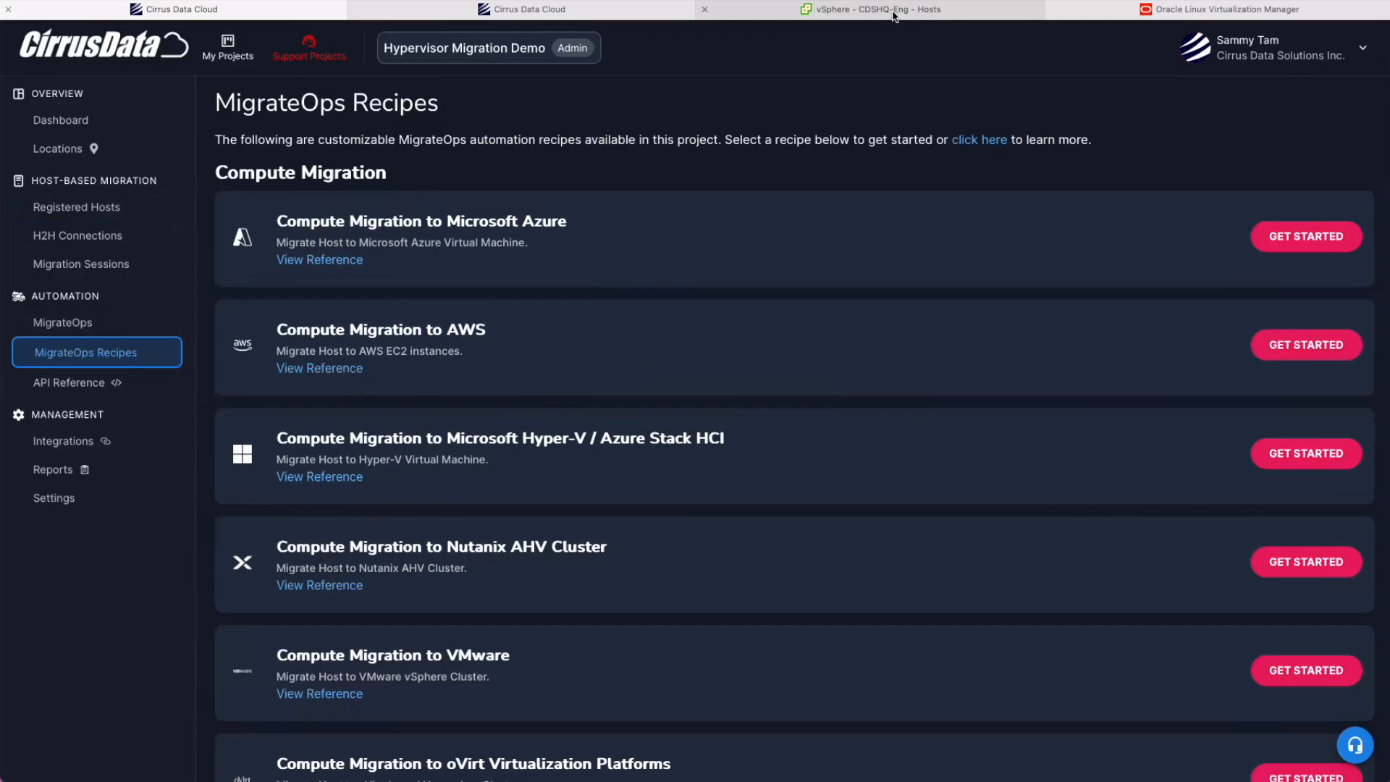
scroll(485, 529, down, 1)
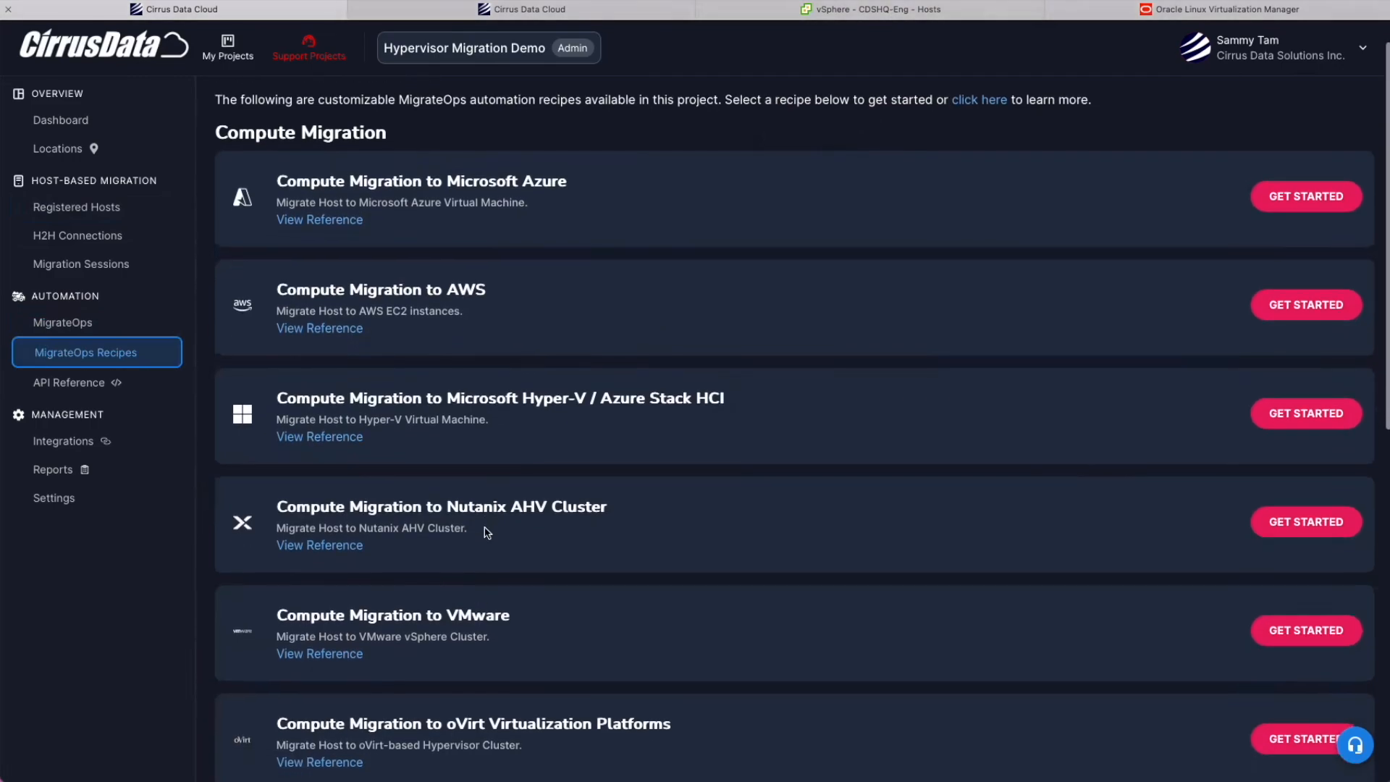
scroll(419, 457, down, 5)
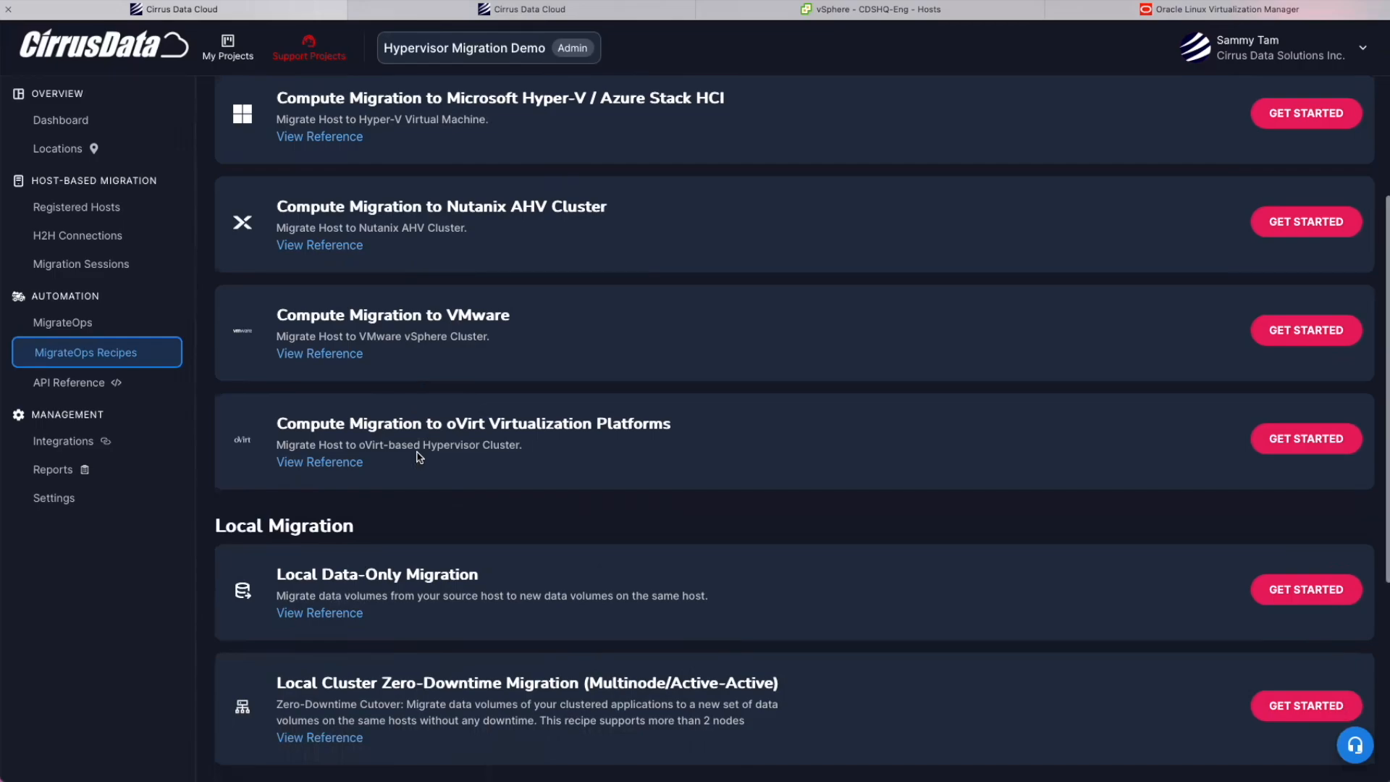
drag(281, 316, 521, 316)
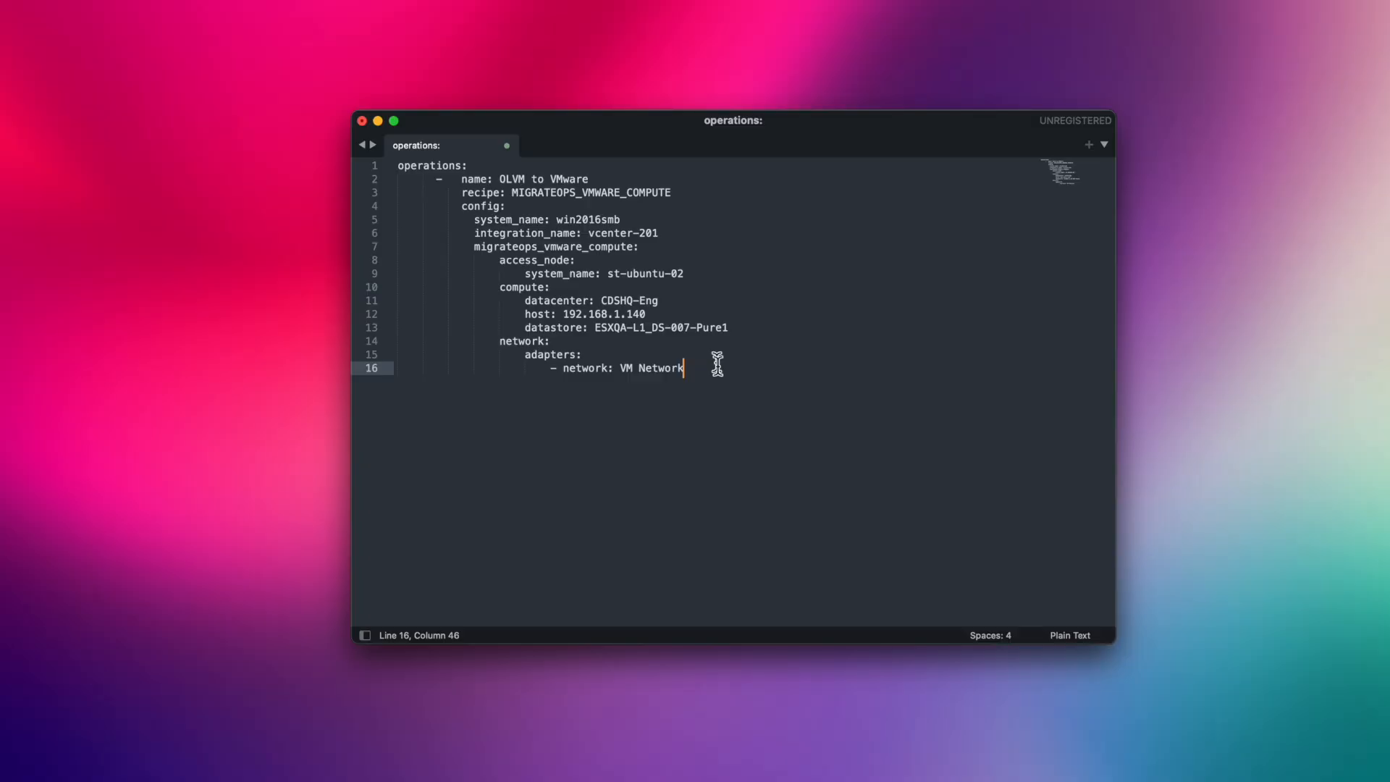
Copy the 16-line operation entry and paste four extra copies below it.
drag(718, 363, 384, 185)
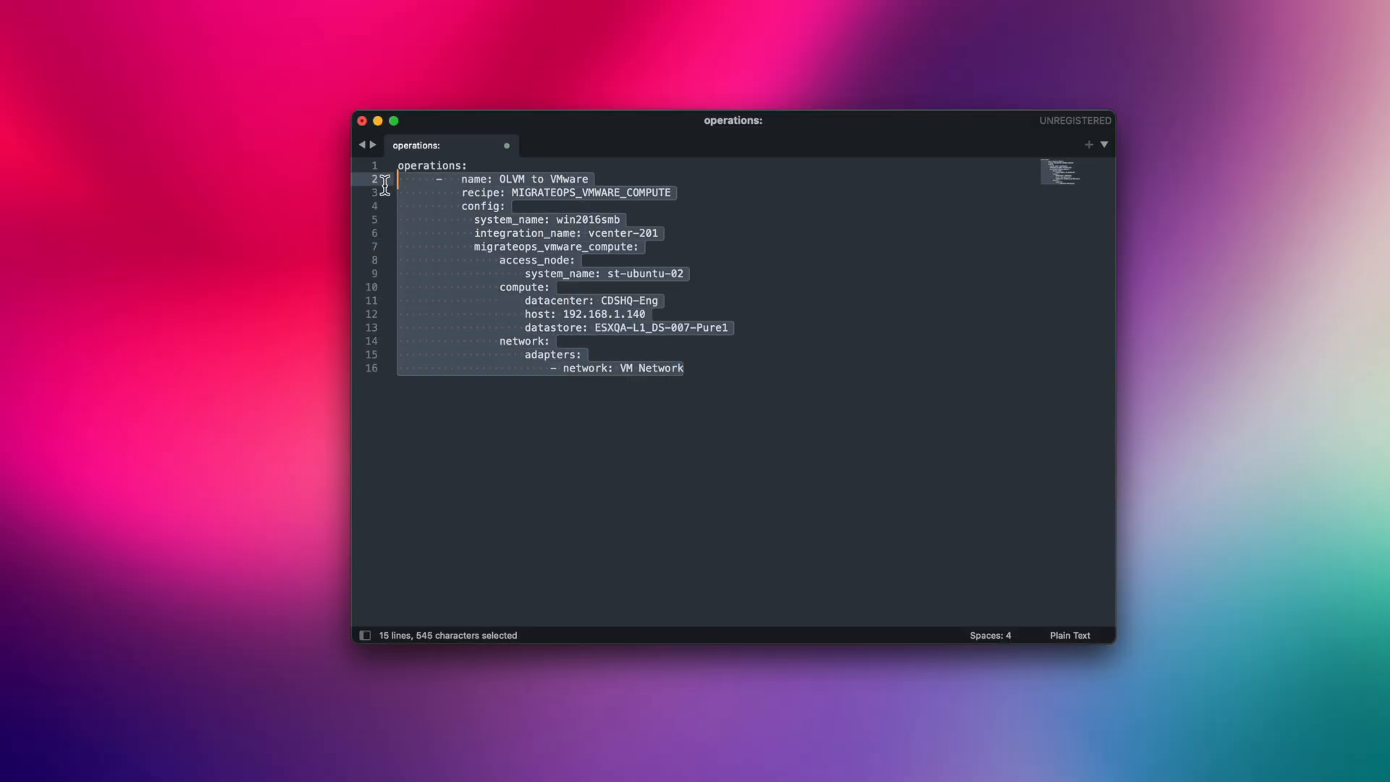
key(super+c)
click(872, 437)
key(Return)
key(super+v)
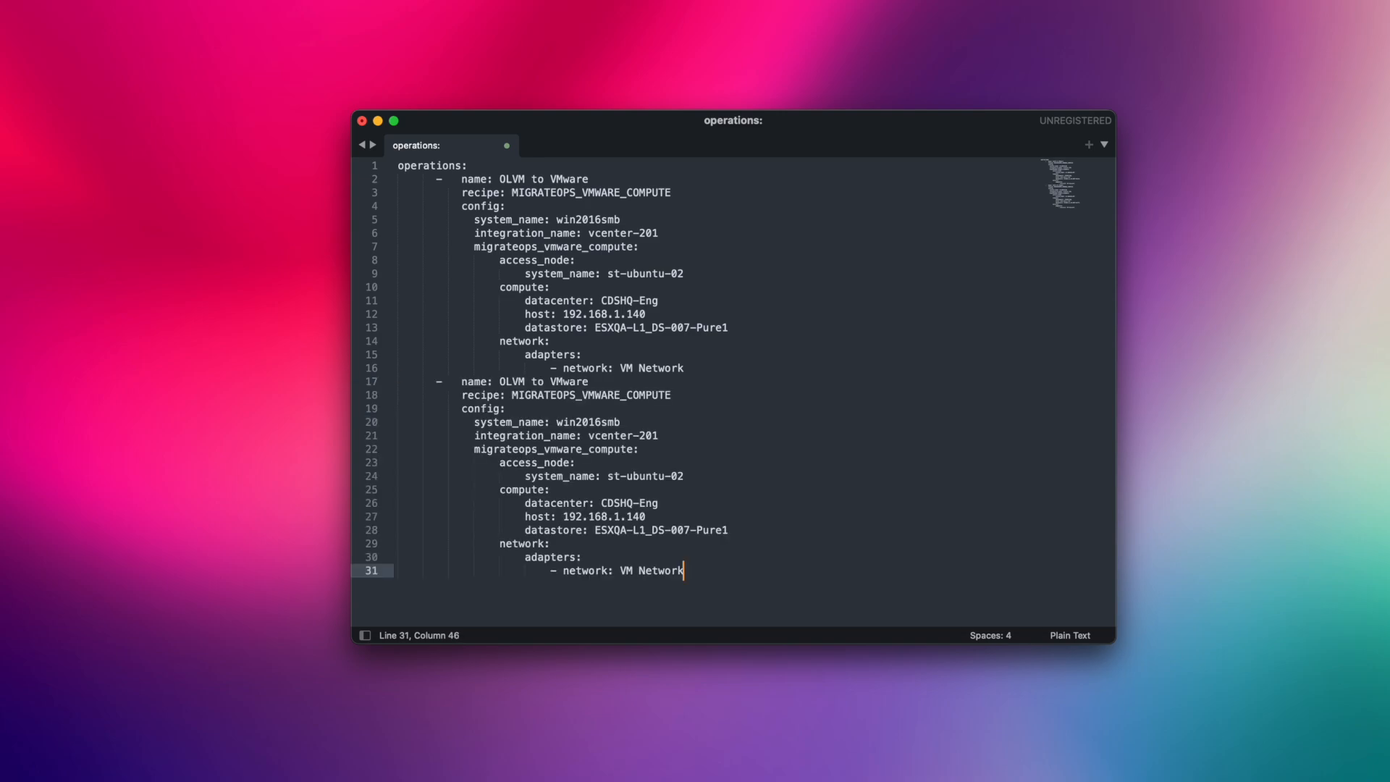
key(Return)
key(Return)
key(super+v)
key(Return)
key(super+v)
key(Return)
key(super+v)
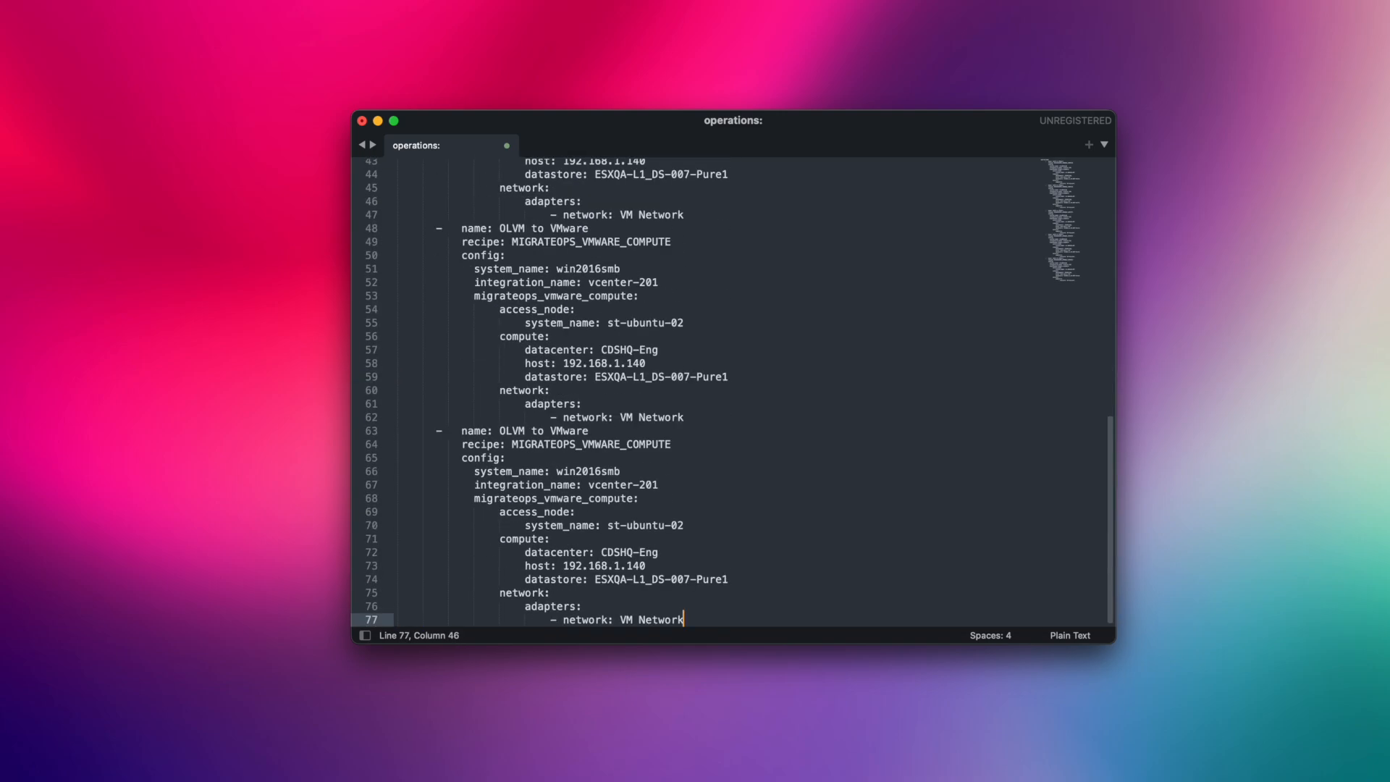
Delete the extra copies and blank line, then select the whole 16-line YAML.
drag(729, 617, 371, 385)
key(BackSpace)
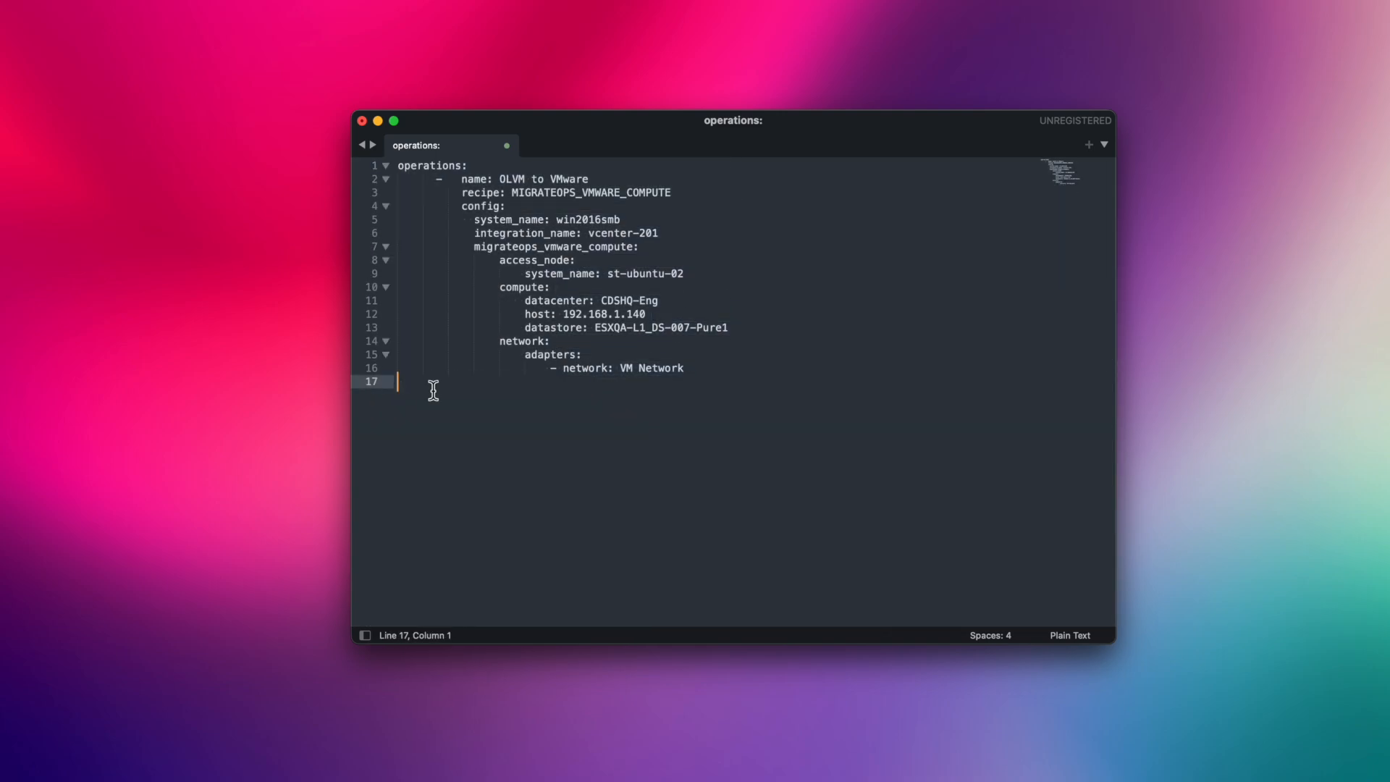
key(BackSpace)
key(super+a)
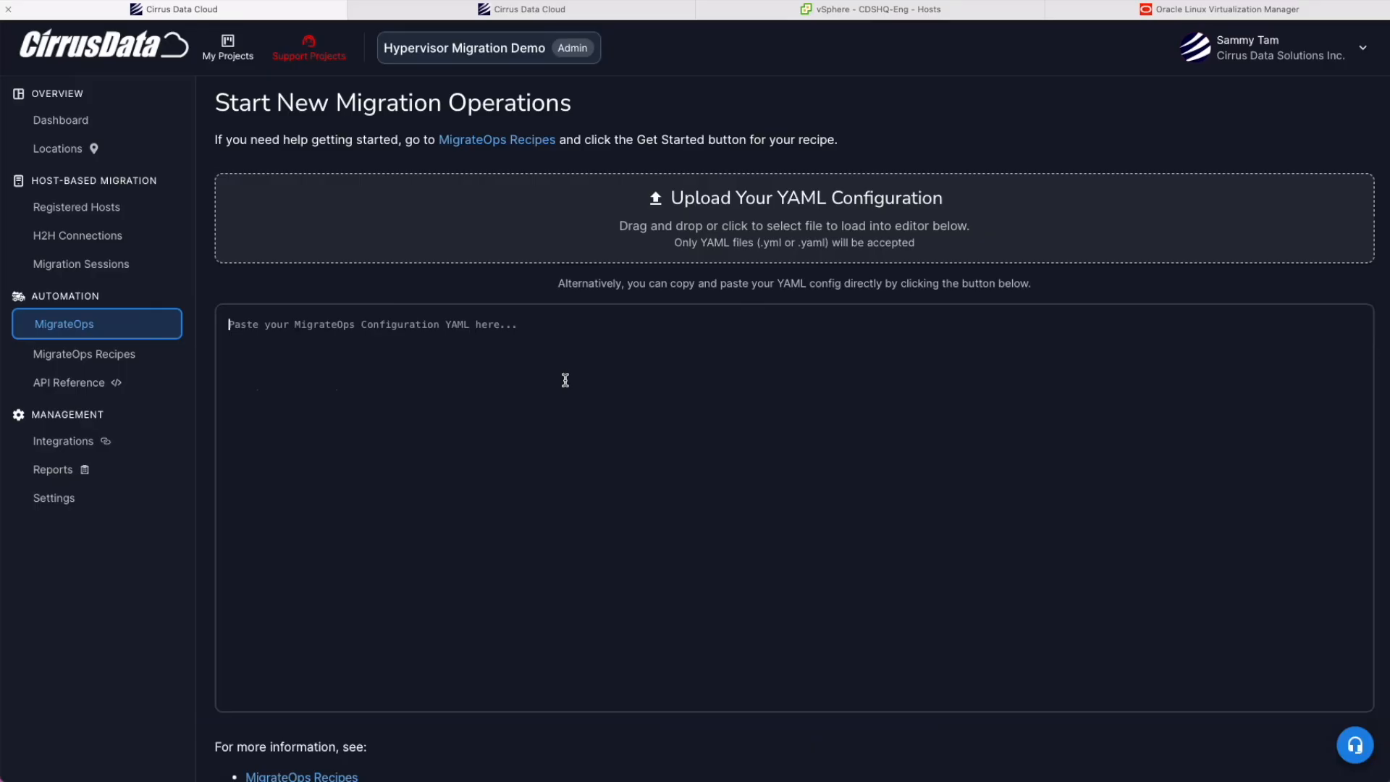
Paste the YAML, create the OLVM to VMware operation, and review its validated CPU and memory settings.
key(super+v)
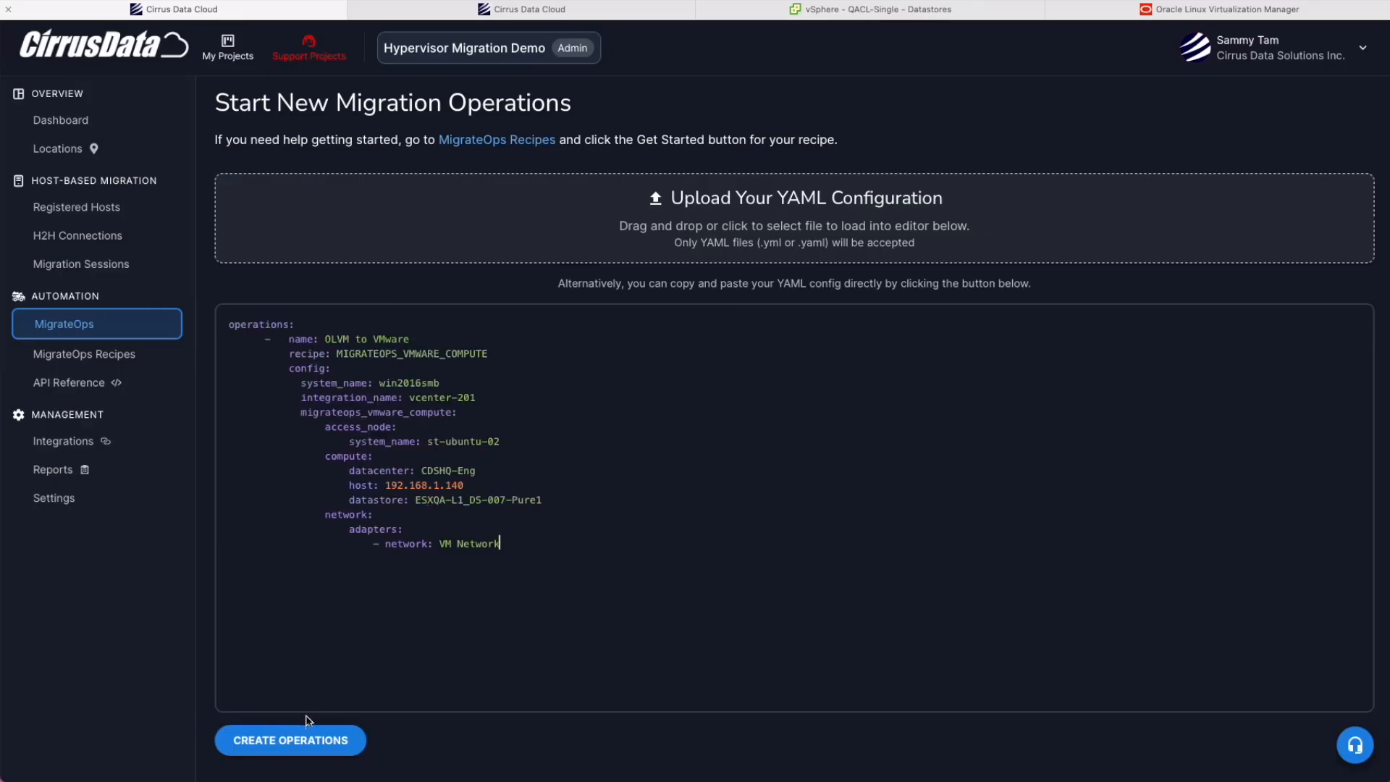
click(308, 739)
click(307, 236)
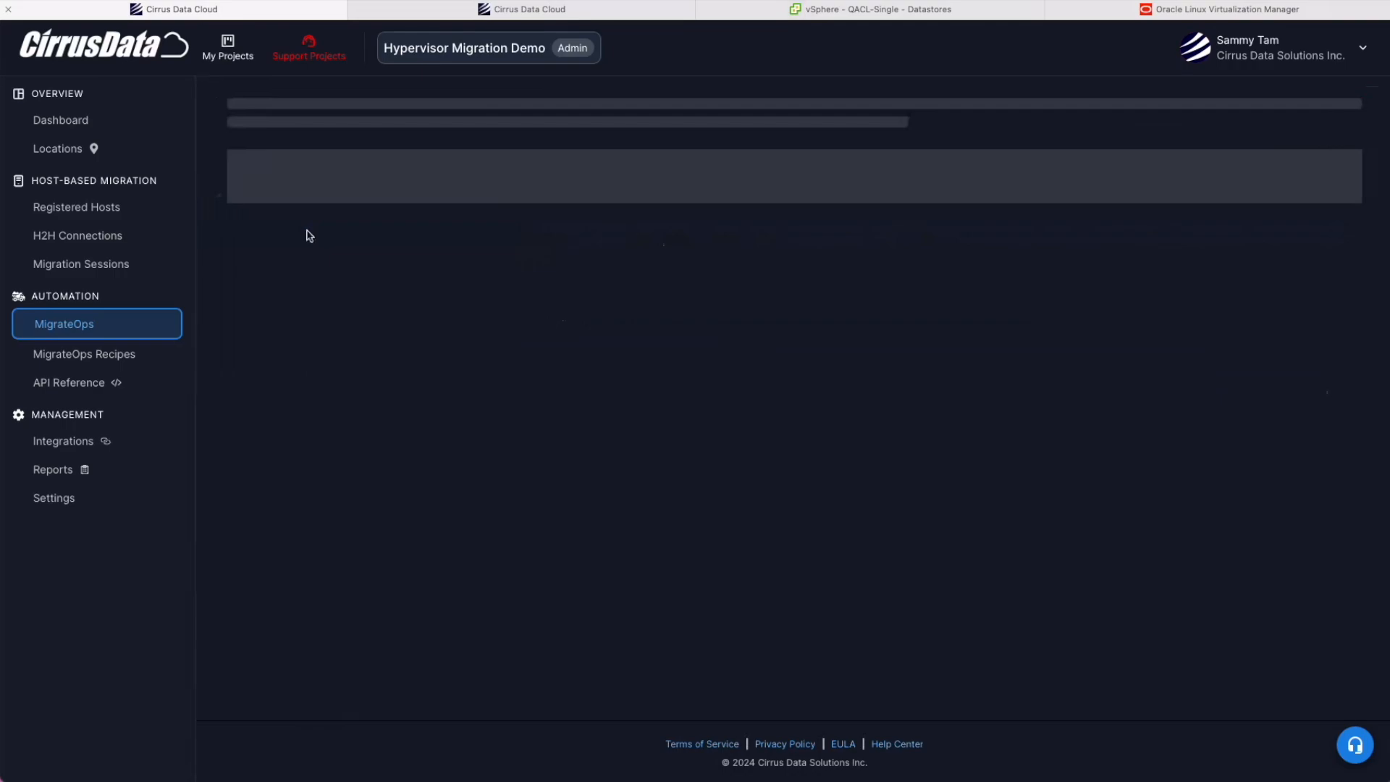
click(543, 495)
scroll(544, 495, down, 10)
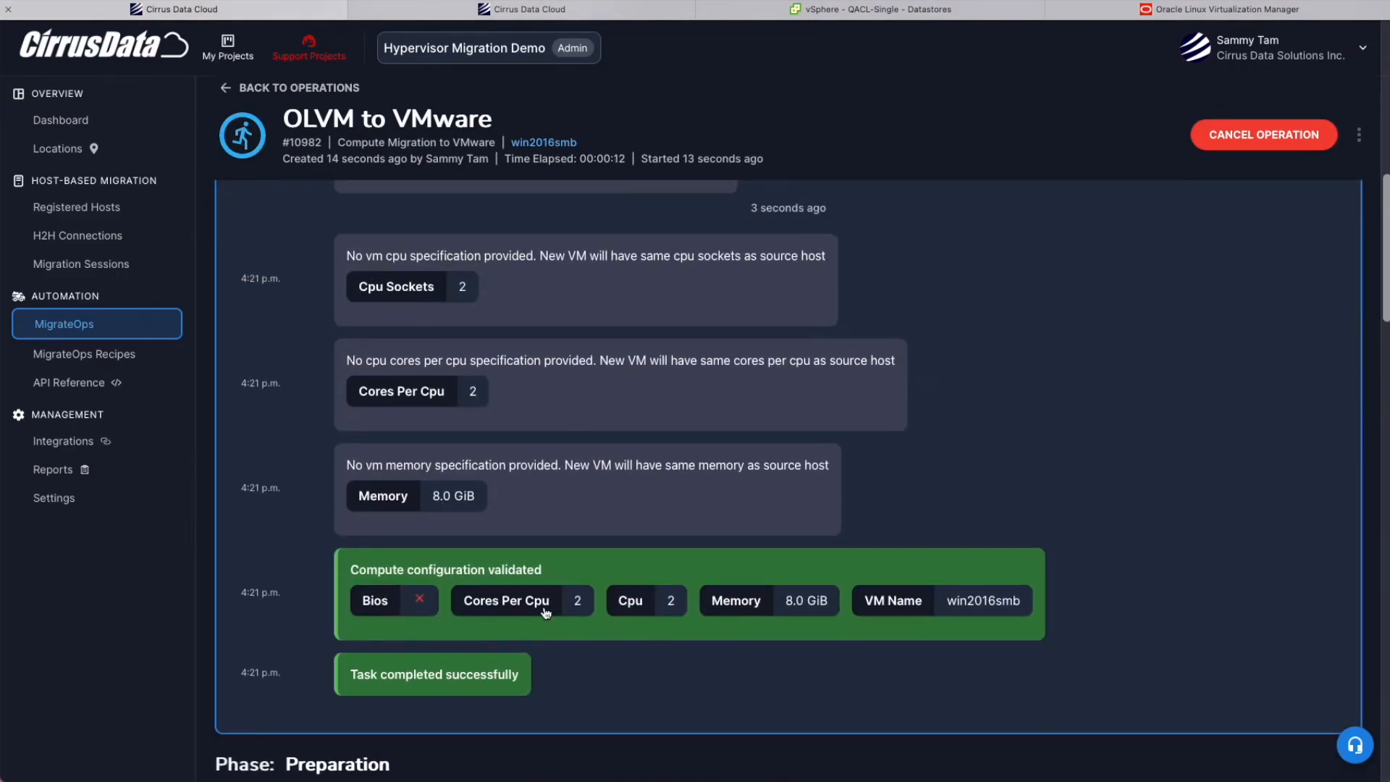
scroll(546, 613, up, 7)
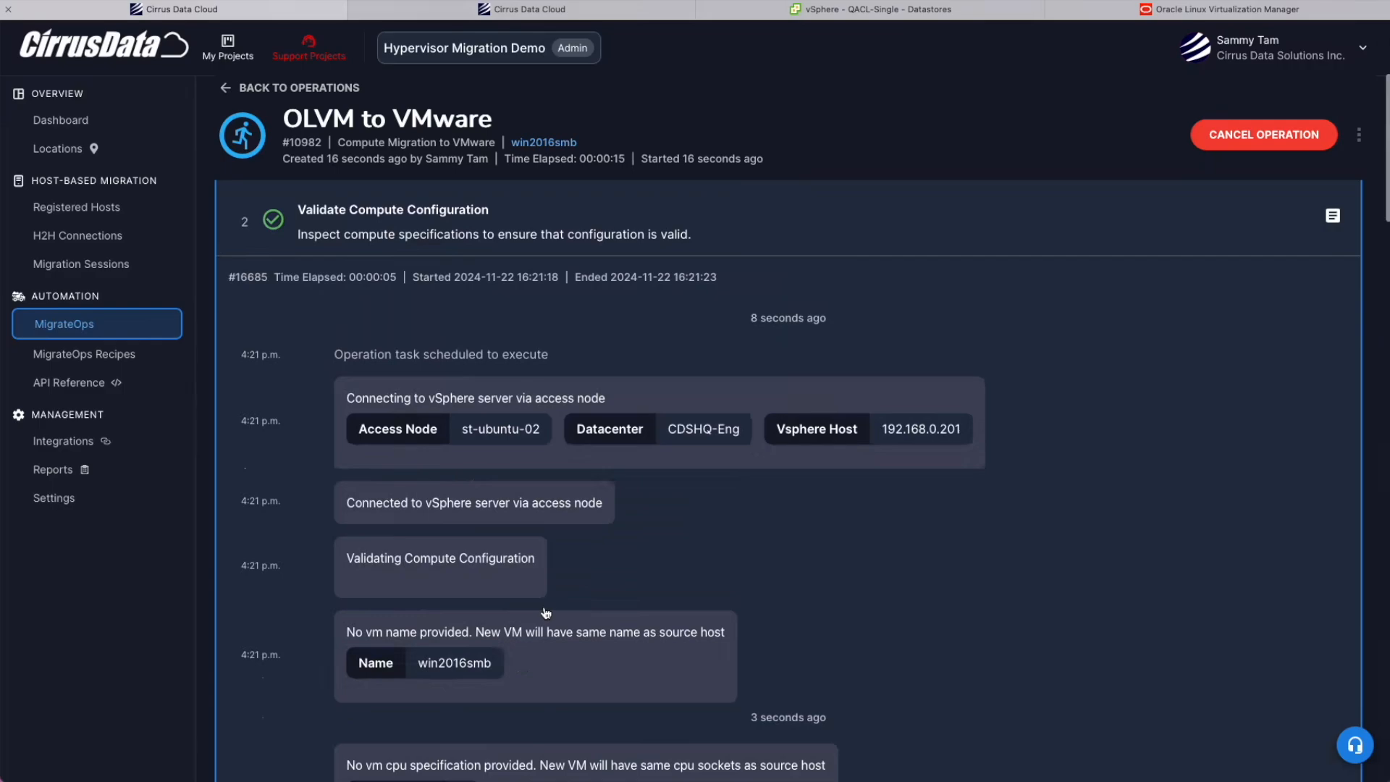
scroll(546, 613, down, 6)
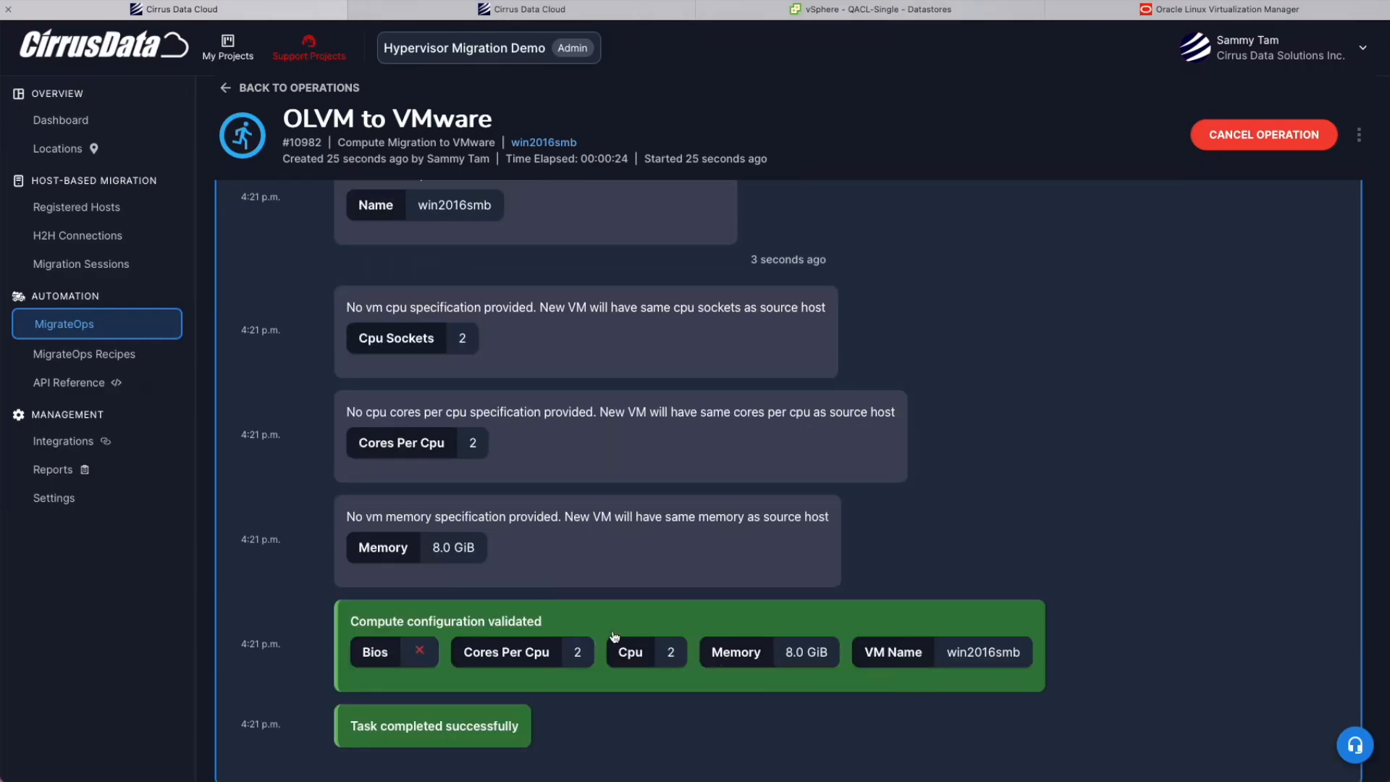
drag(459, 656, 676, 650)
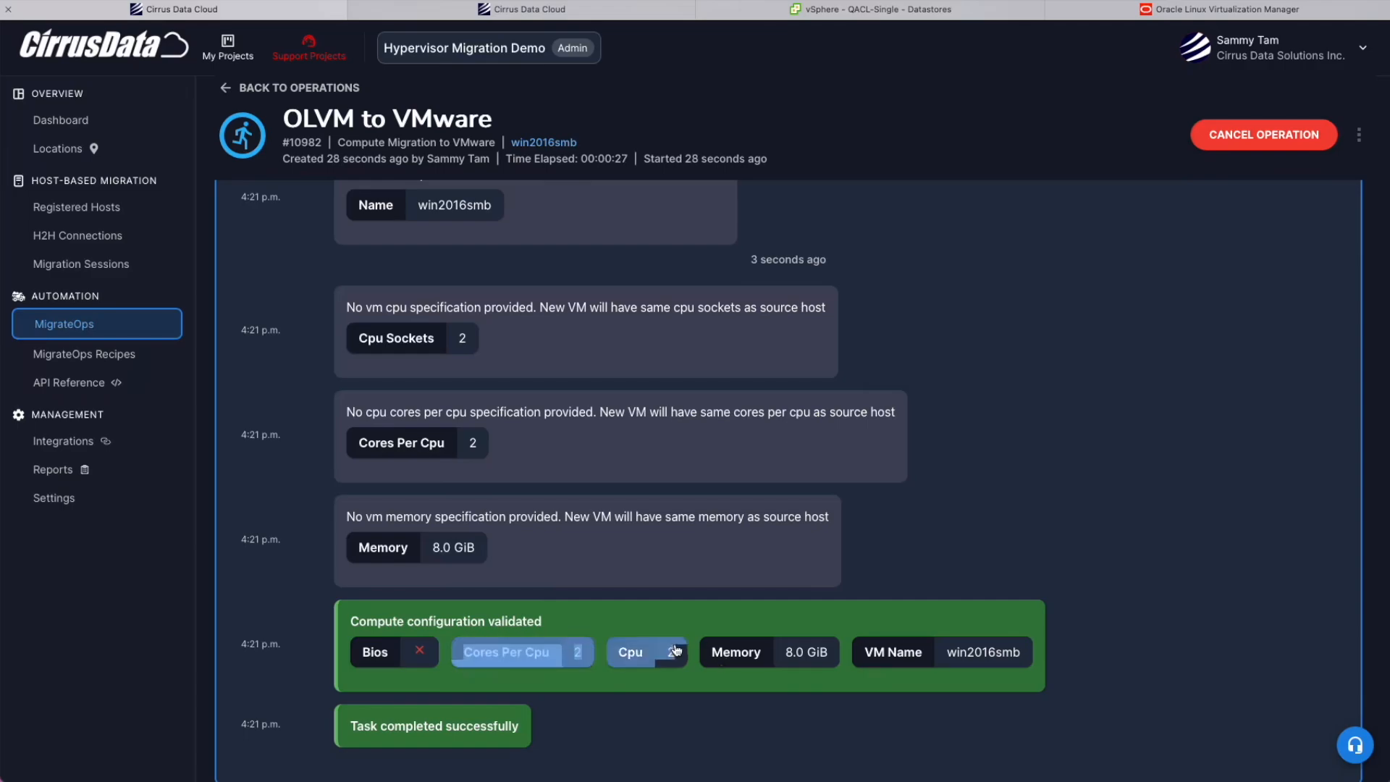
Compare with the source VM's CPU core layout and Q35 Chipset with UEFI in OLVM.
click(620, 655)
click(1188, 10)
drag(805, 245, 814, 246)
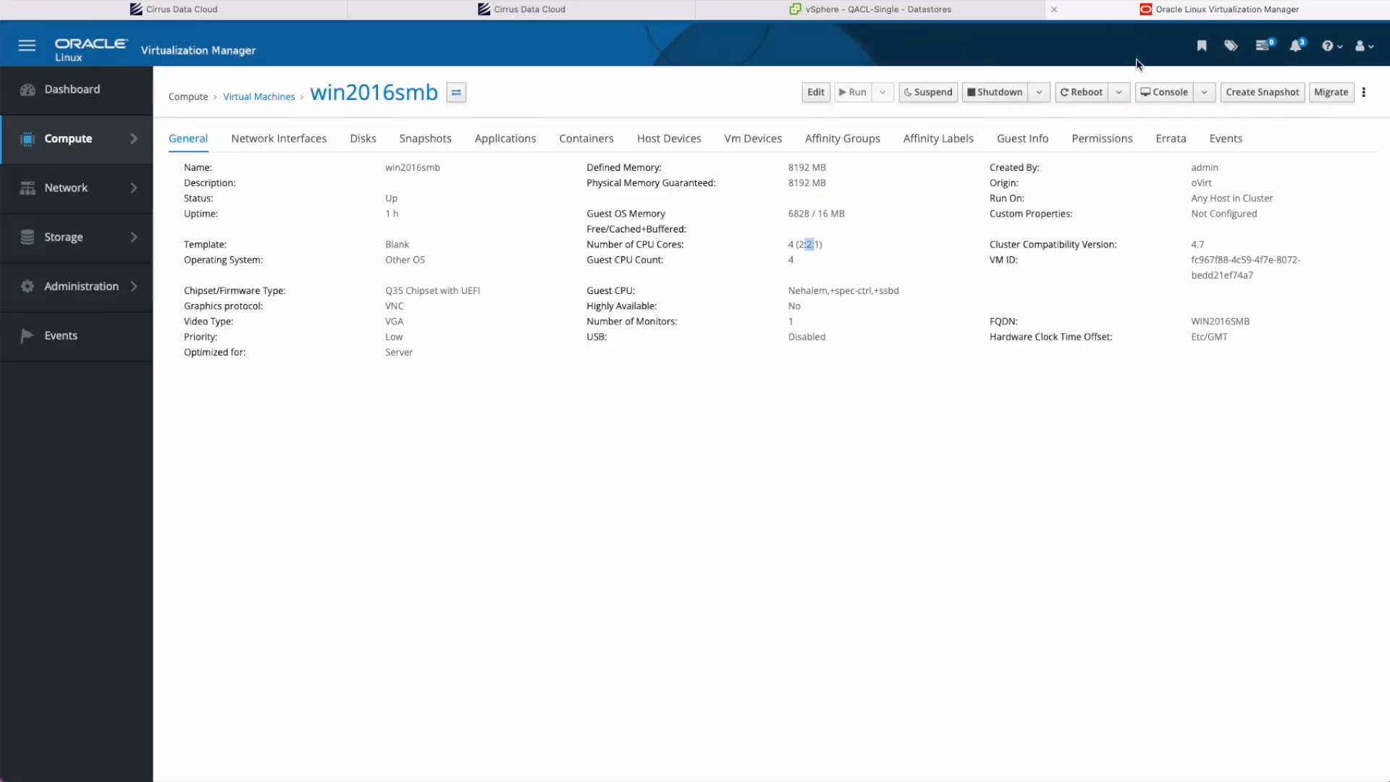
drag(384, 292, 498, 300)
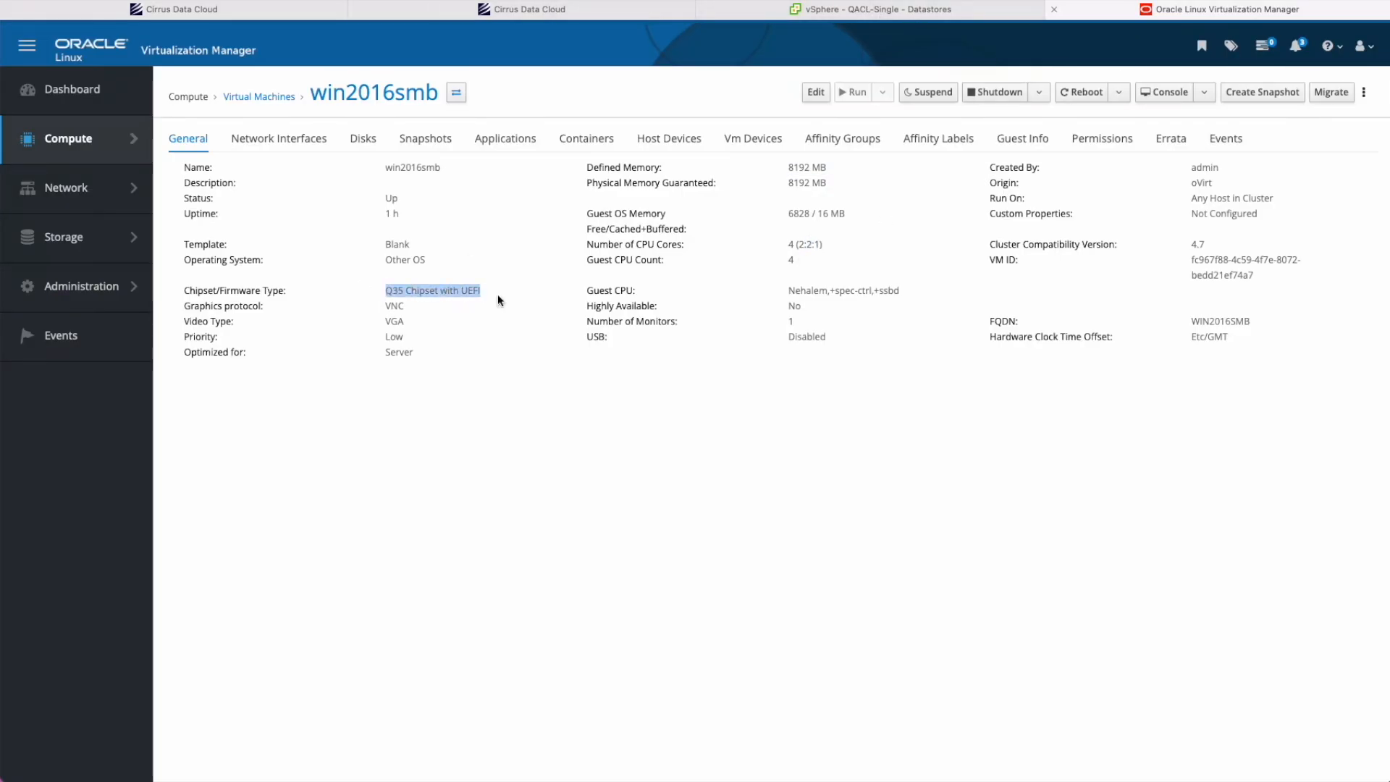
click(474, 9)
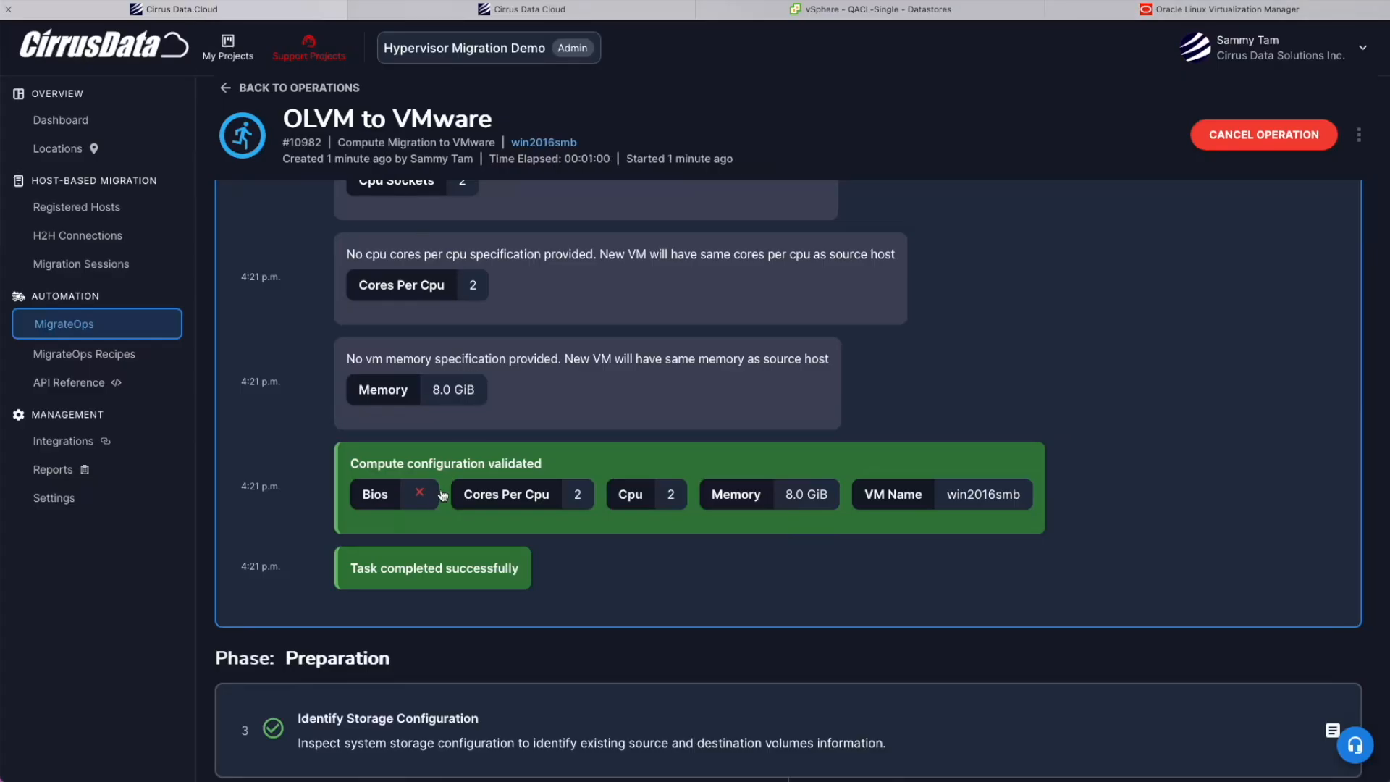
Find the migrateops-10982-win2016smb helper VM name in step 4's log and look it up in vSphere.
scroll(427, 493, down, 2)
click(433, 548)
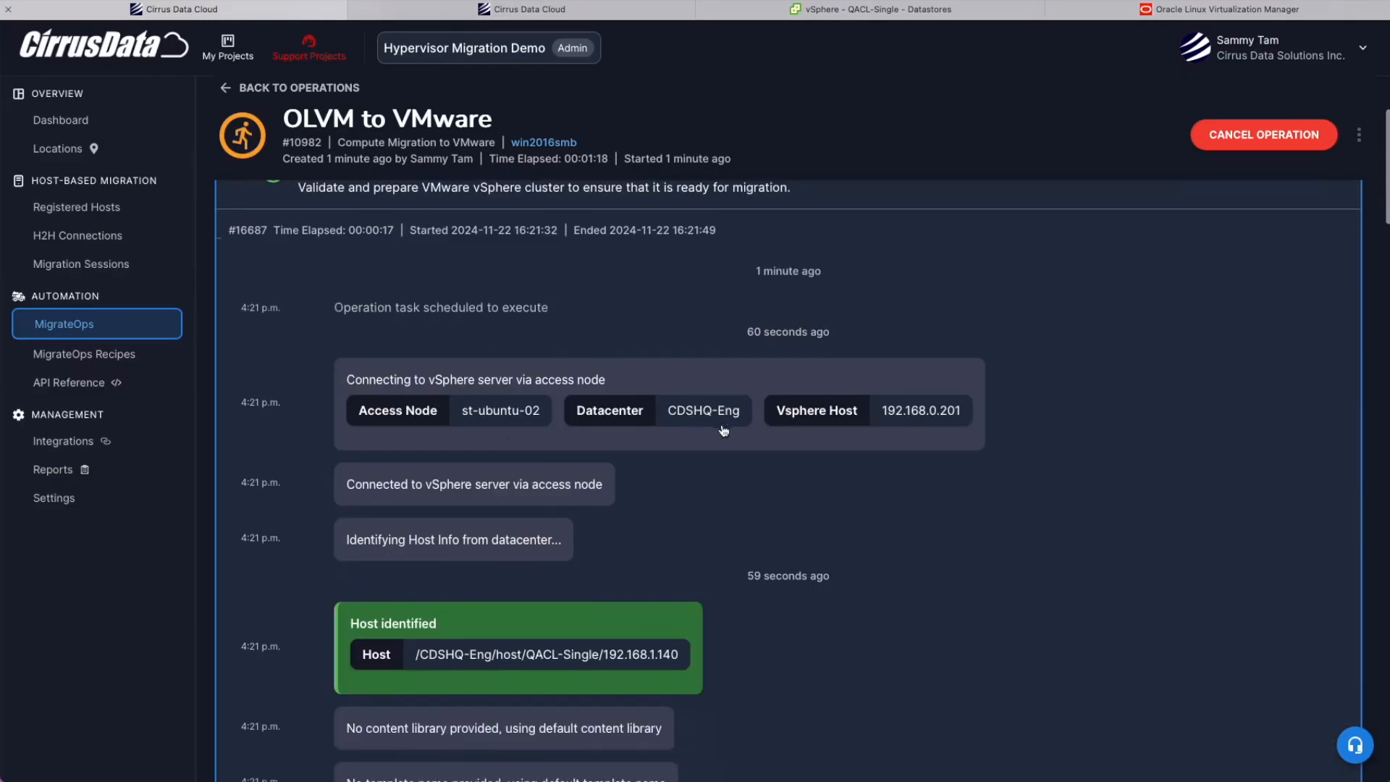
scroll(594, 532, down, 3)
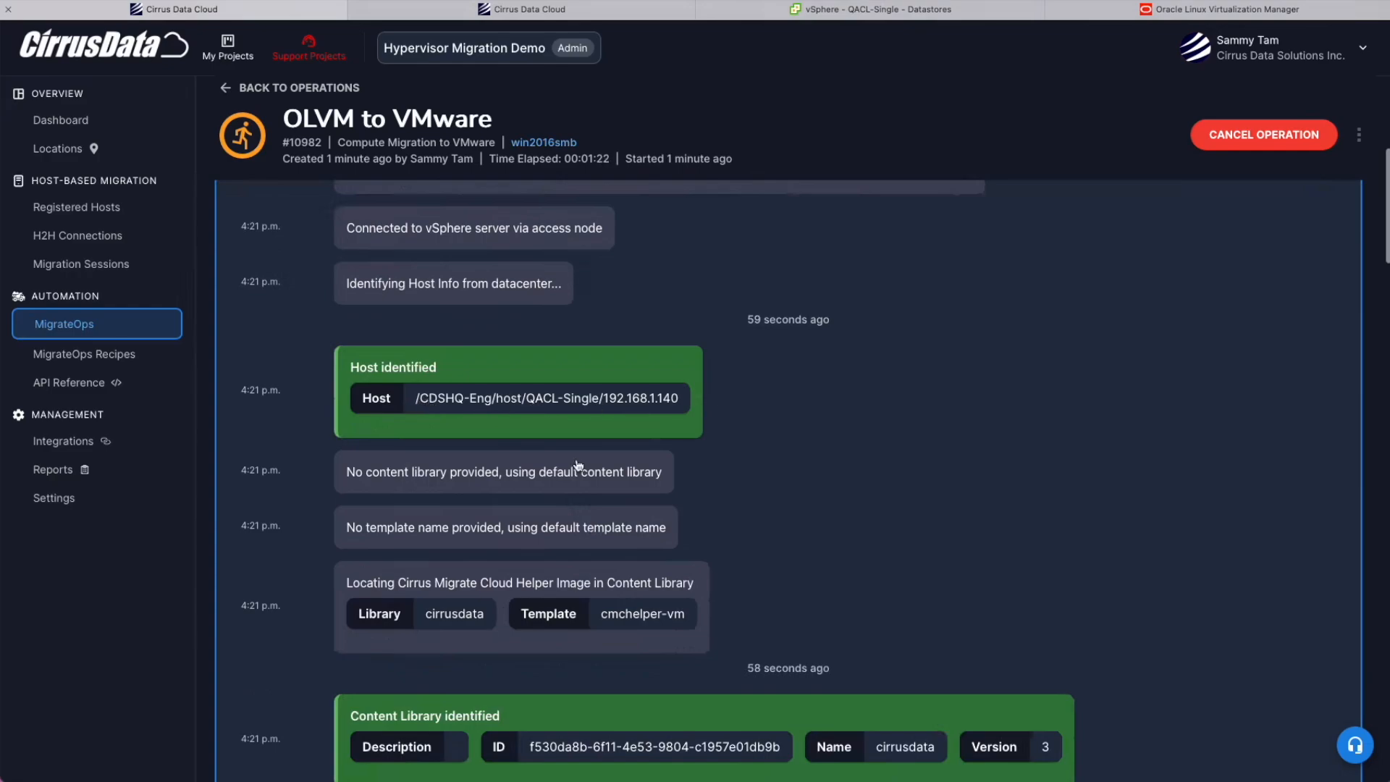
scroll(579, 465, down, 5)
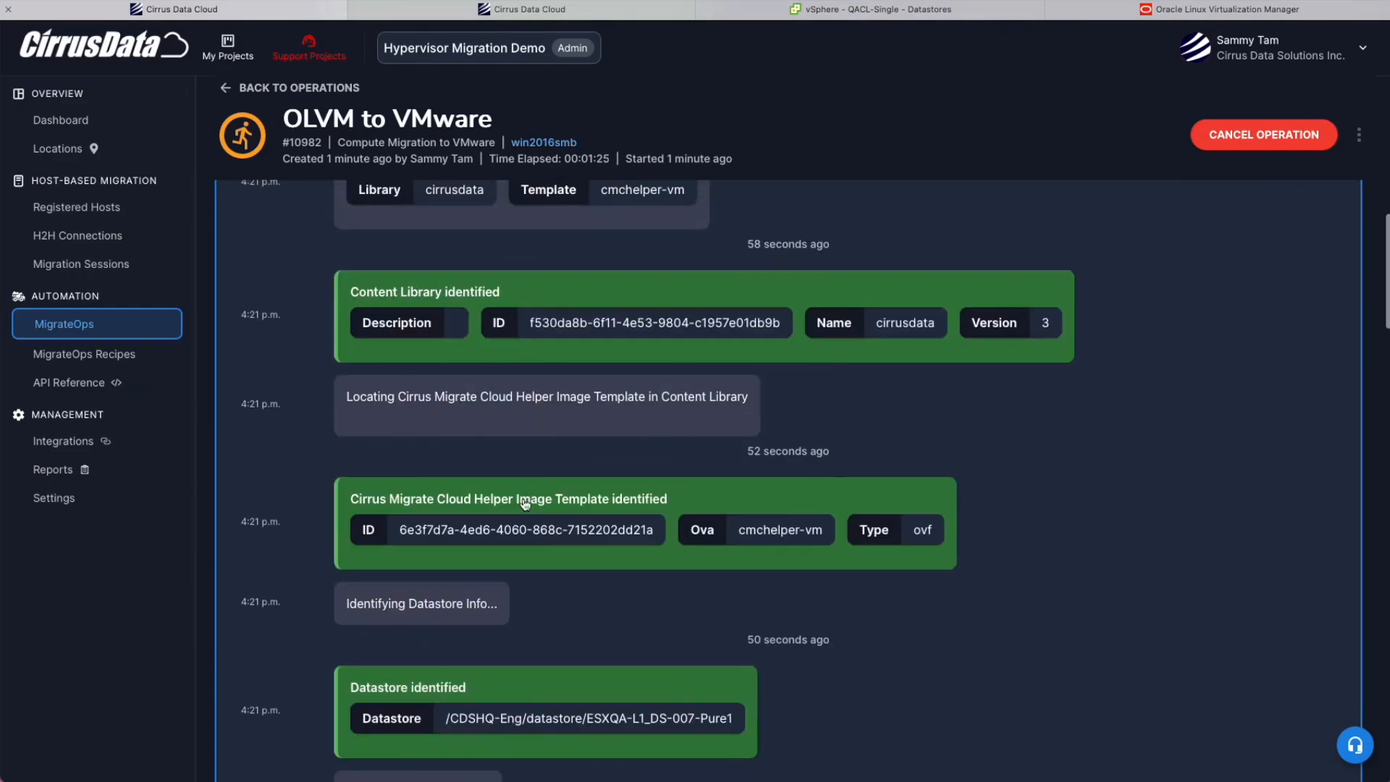
scroll(526, 505, down, 10)
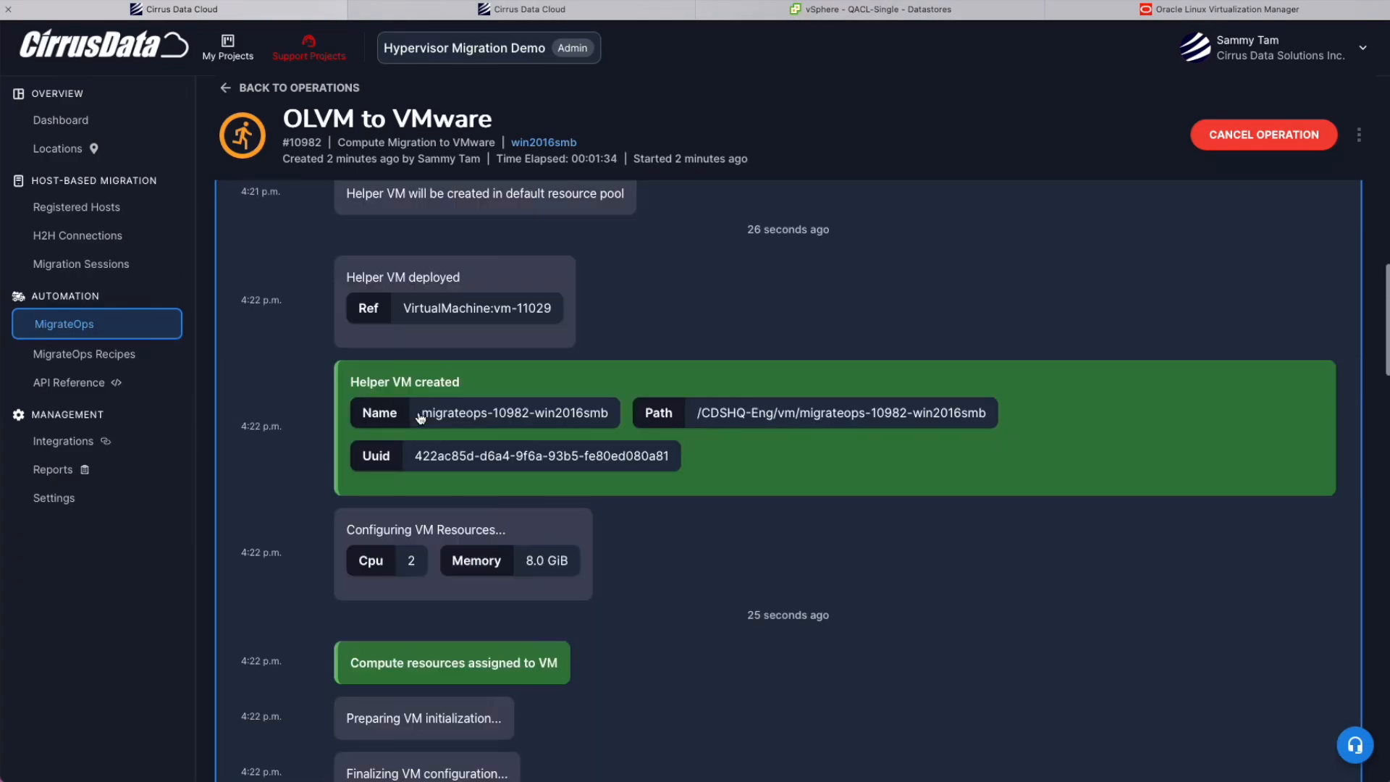
drag(422, 413, 558, 418)
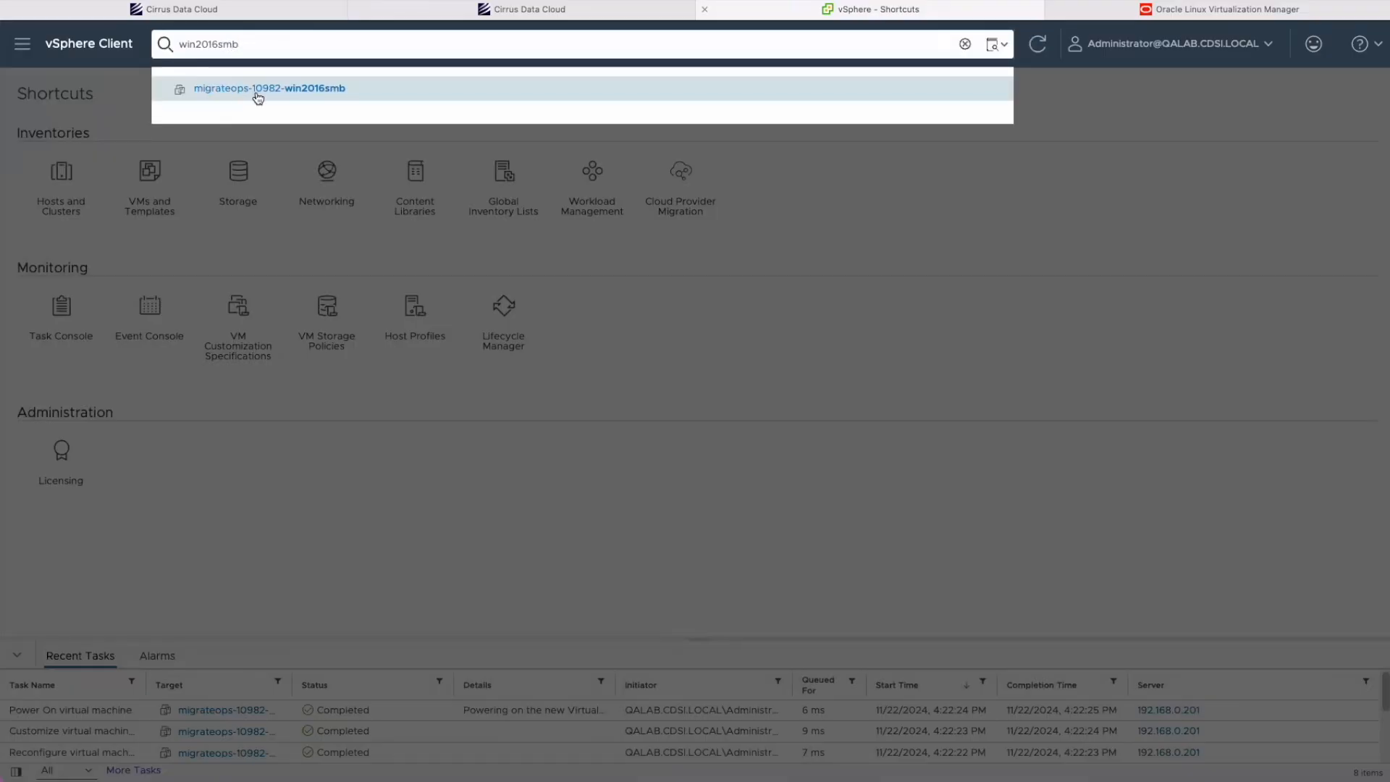
click(239, 94)
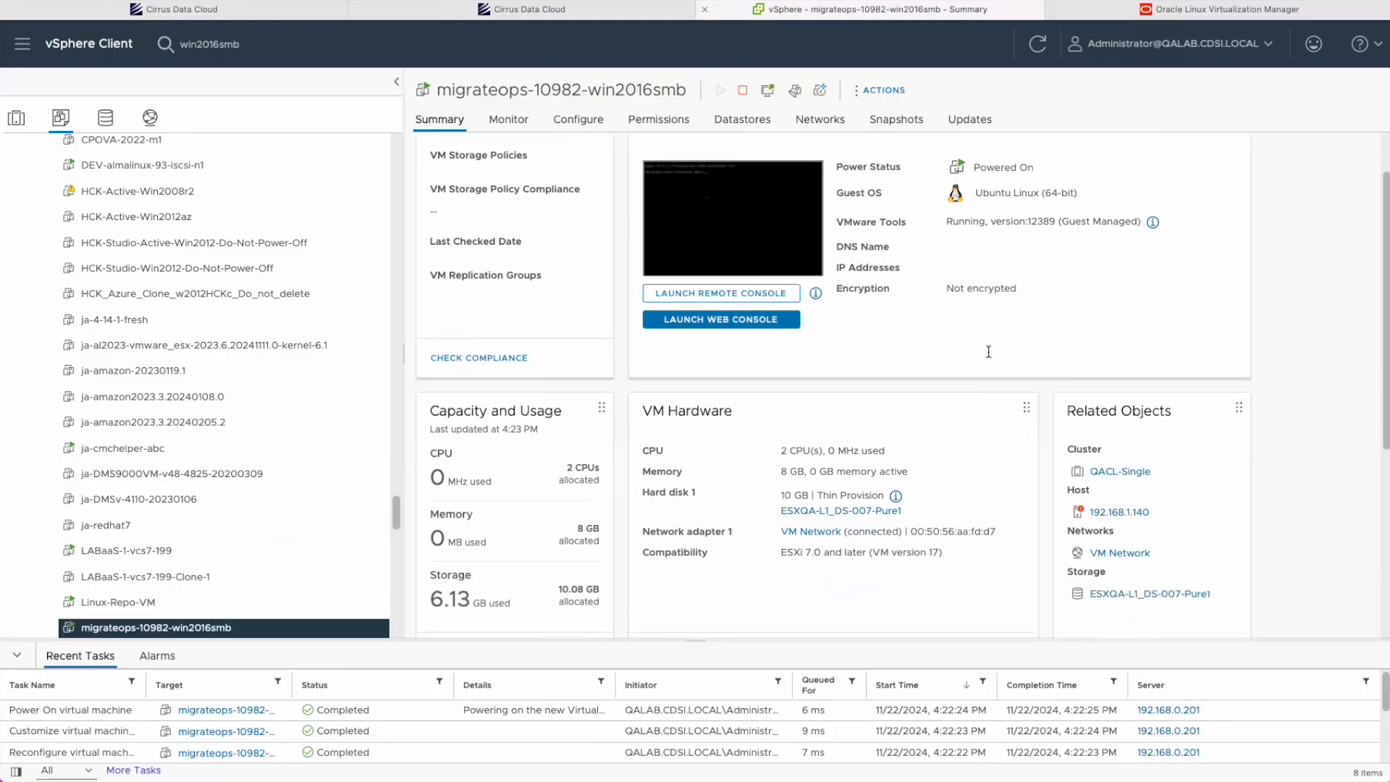
scroll(955, 422, down, 1)
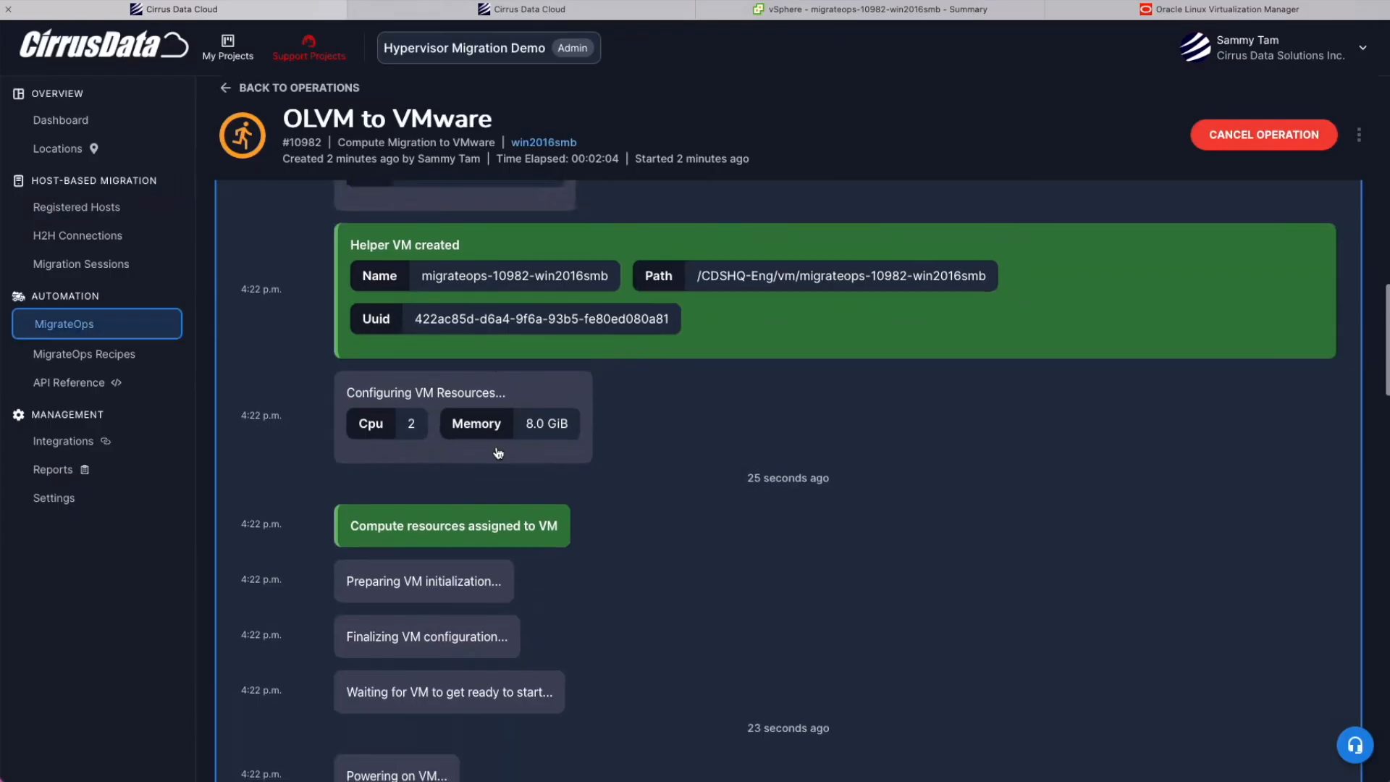
scroll(498, 452, down, 10)
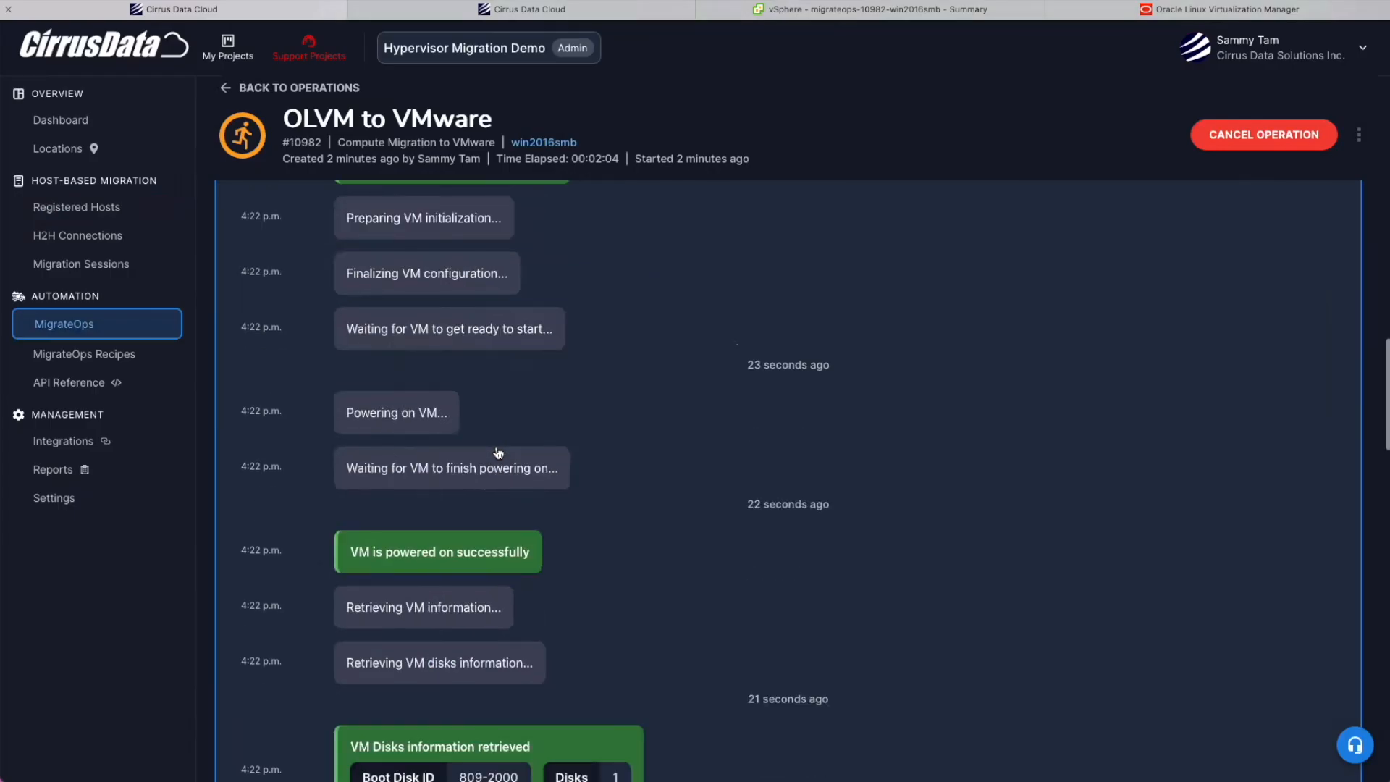
Check the deployed hosts list and expand the destination datastore preparation step.
click(357, 11)
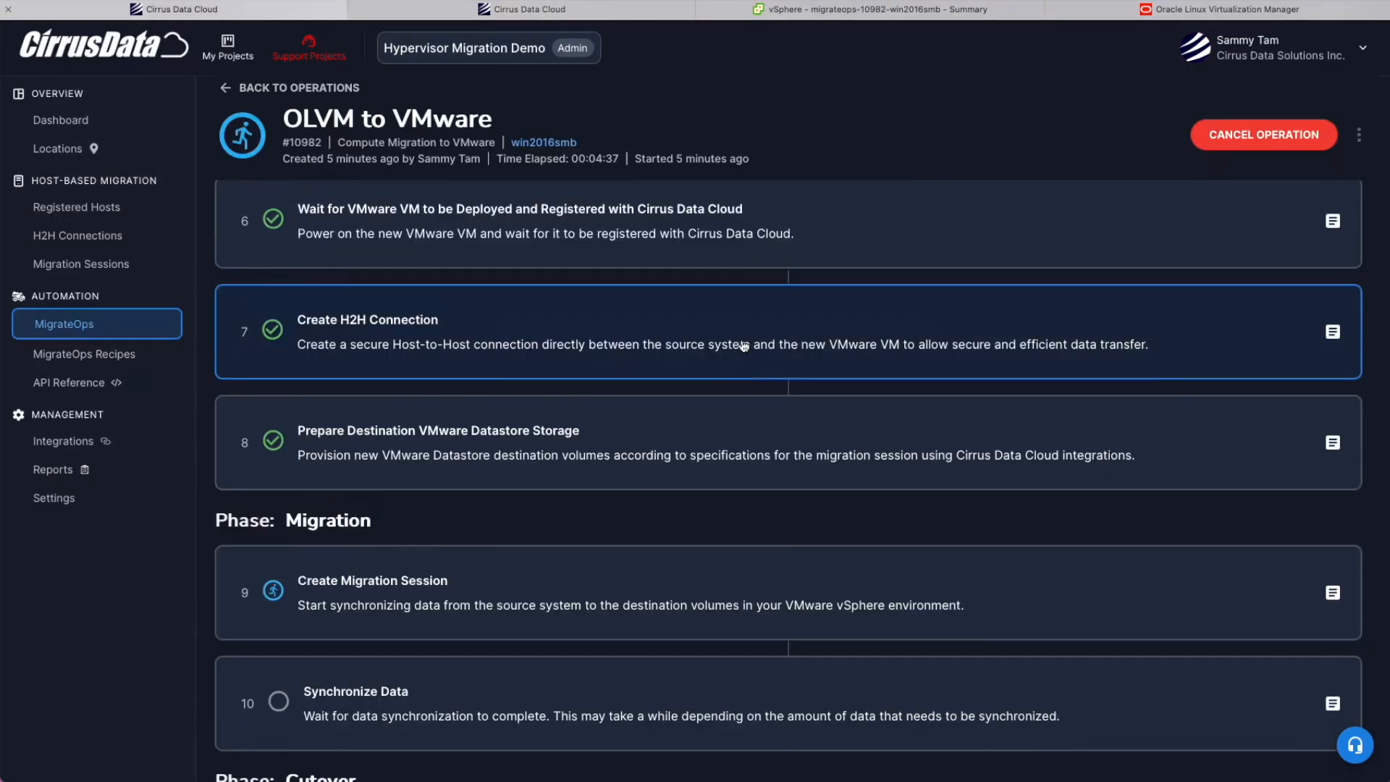
scroll(742, 347, up, 2)
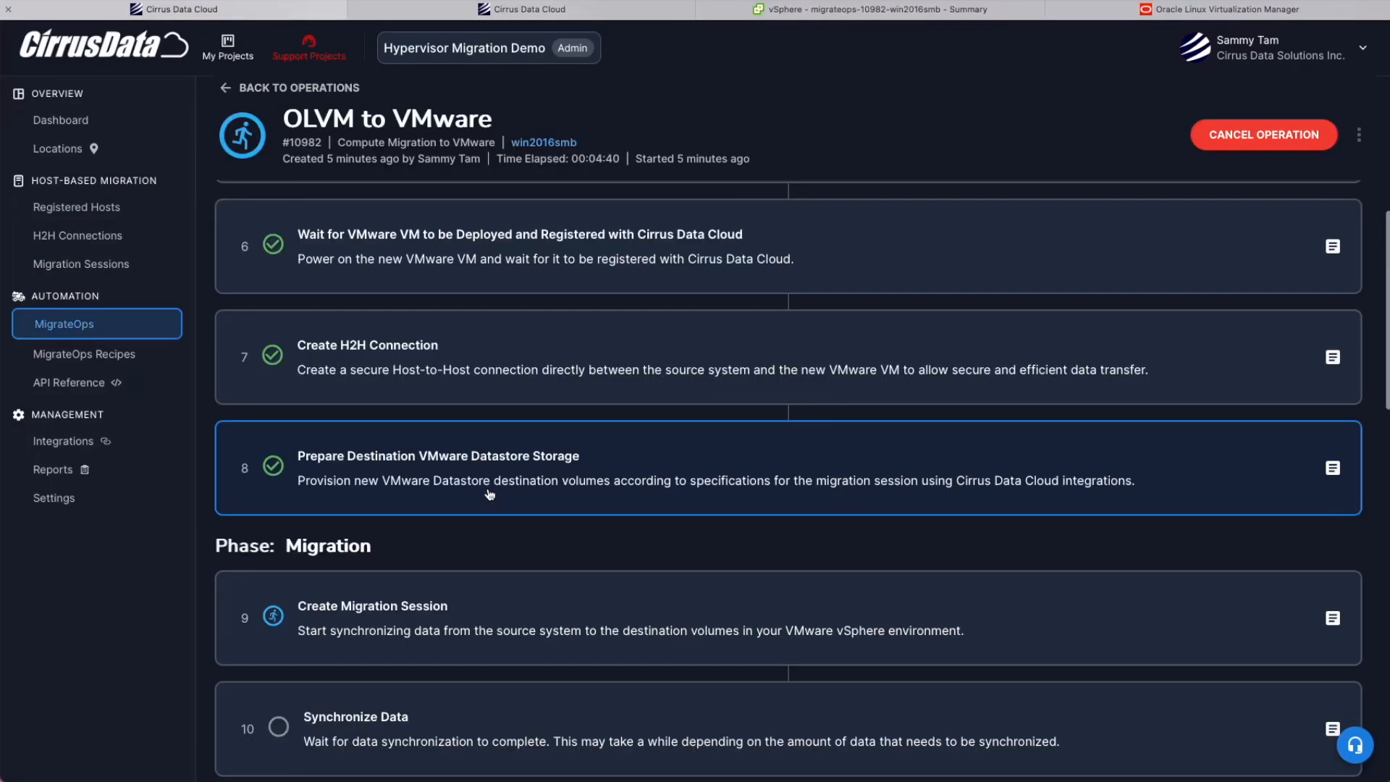
click(488, 492)
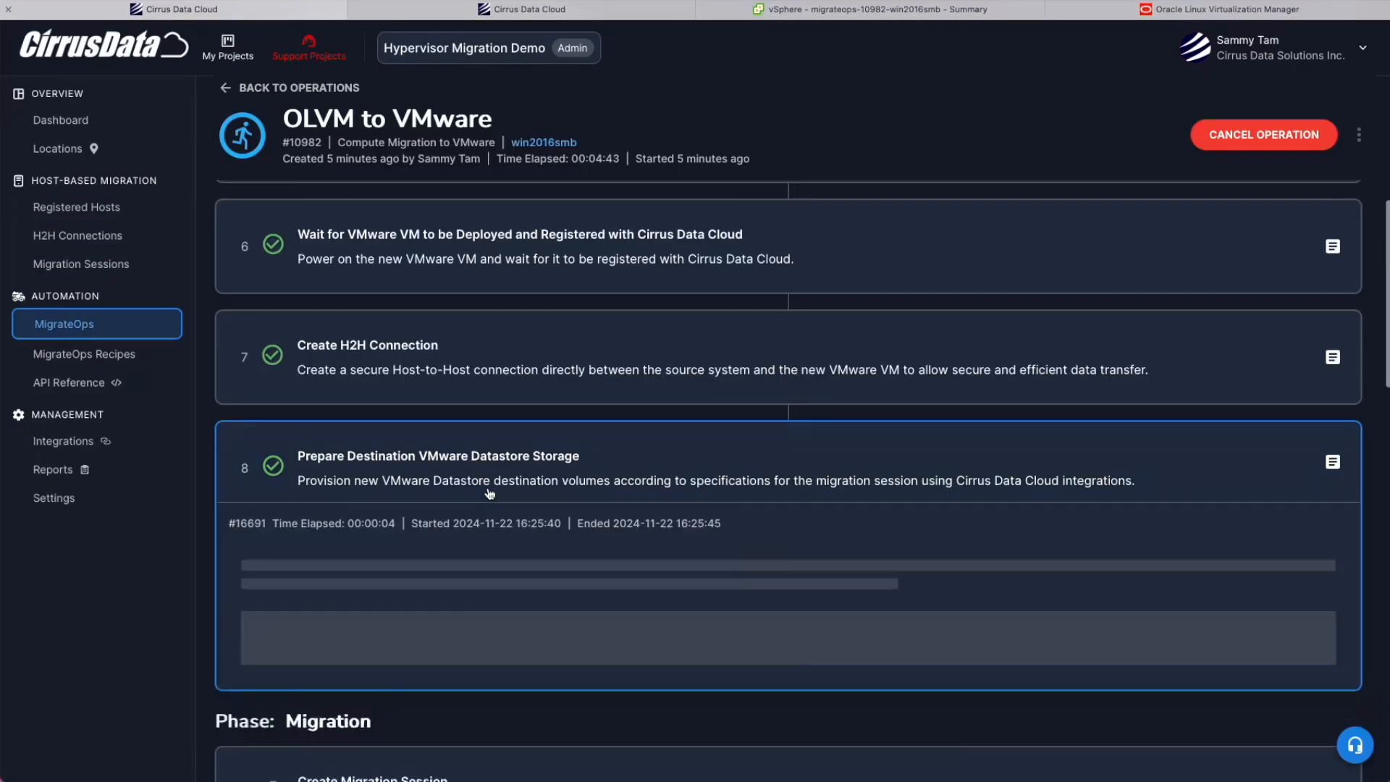
scroll(488, 493, down, 6)
scroll(490, 495, up, 4)
scroll(490, 494, down, 4)
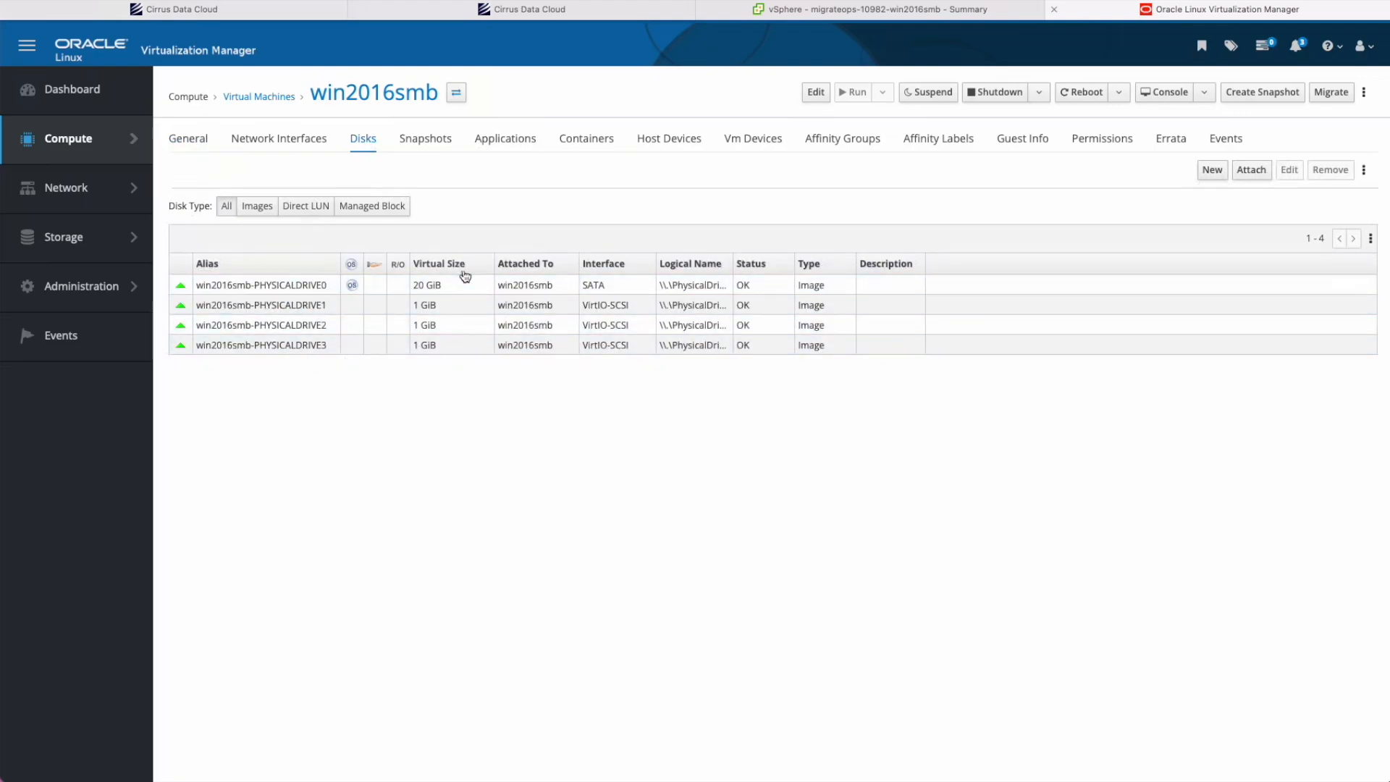
Check the helper VM's five hard disks (33 GB total) without saving, then view the Migration Sessions.
click(909, 9)
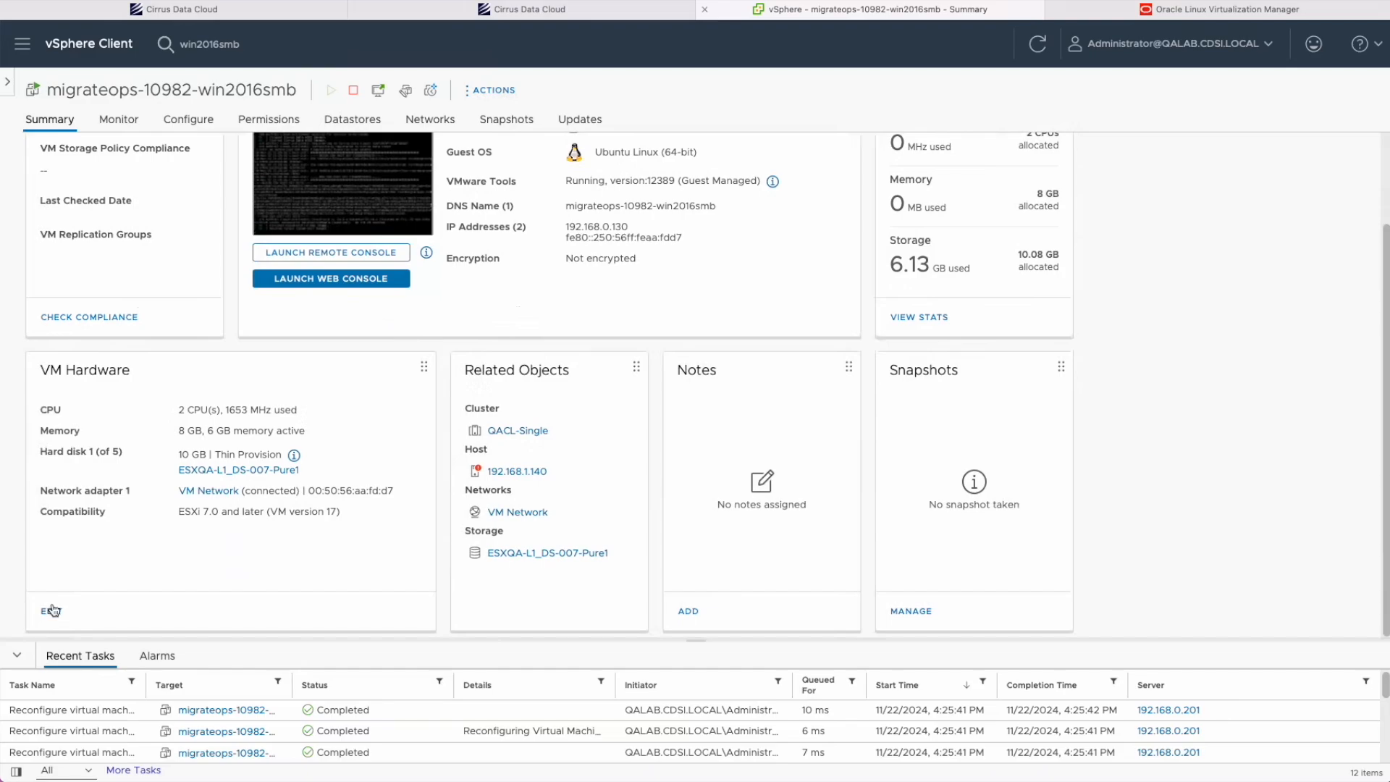
click(52, 611)
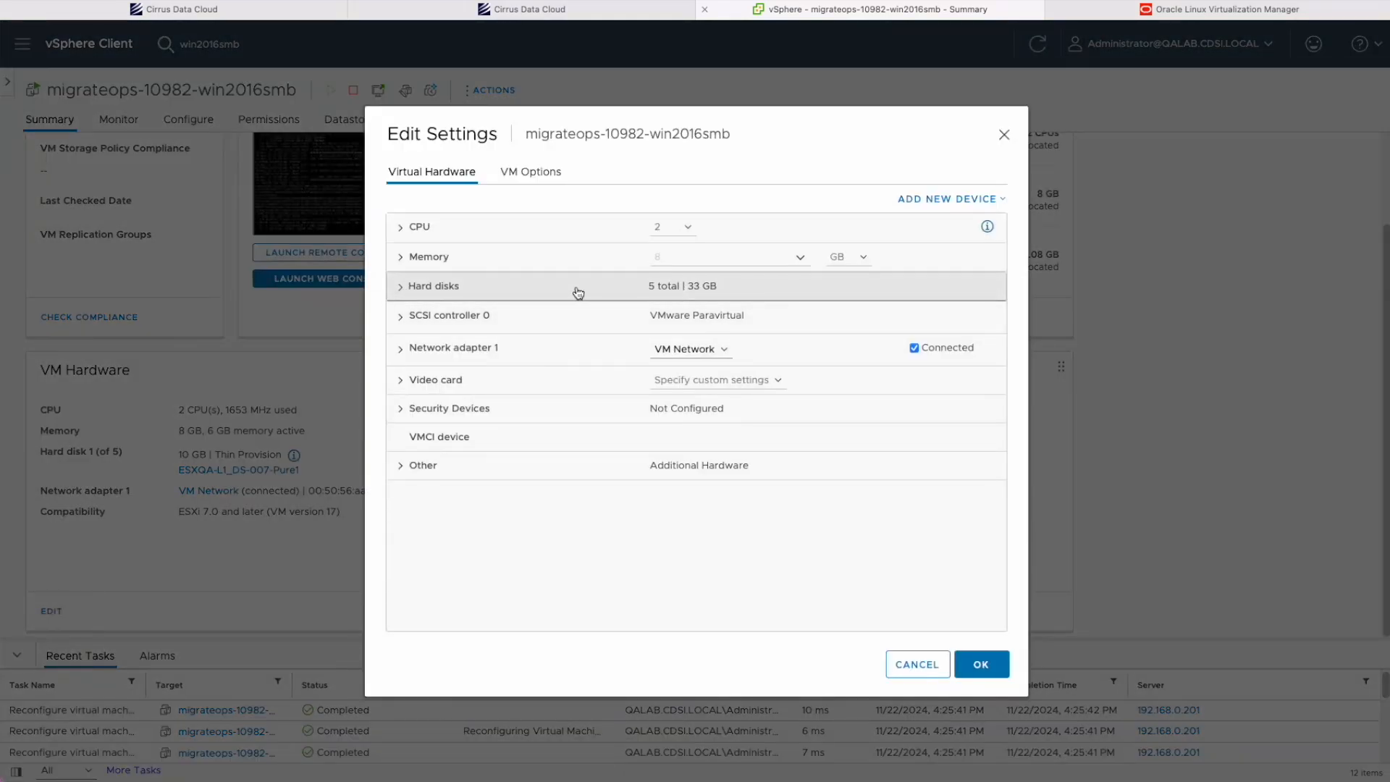
click(397, 290)
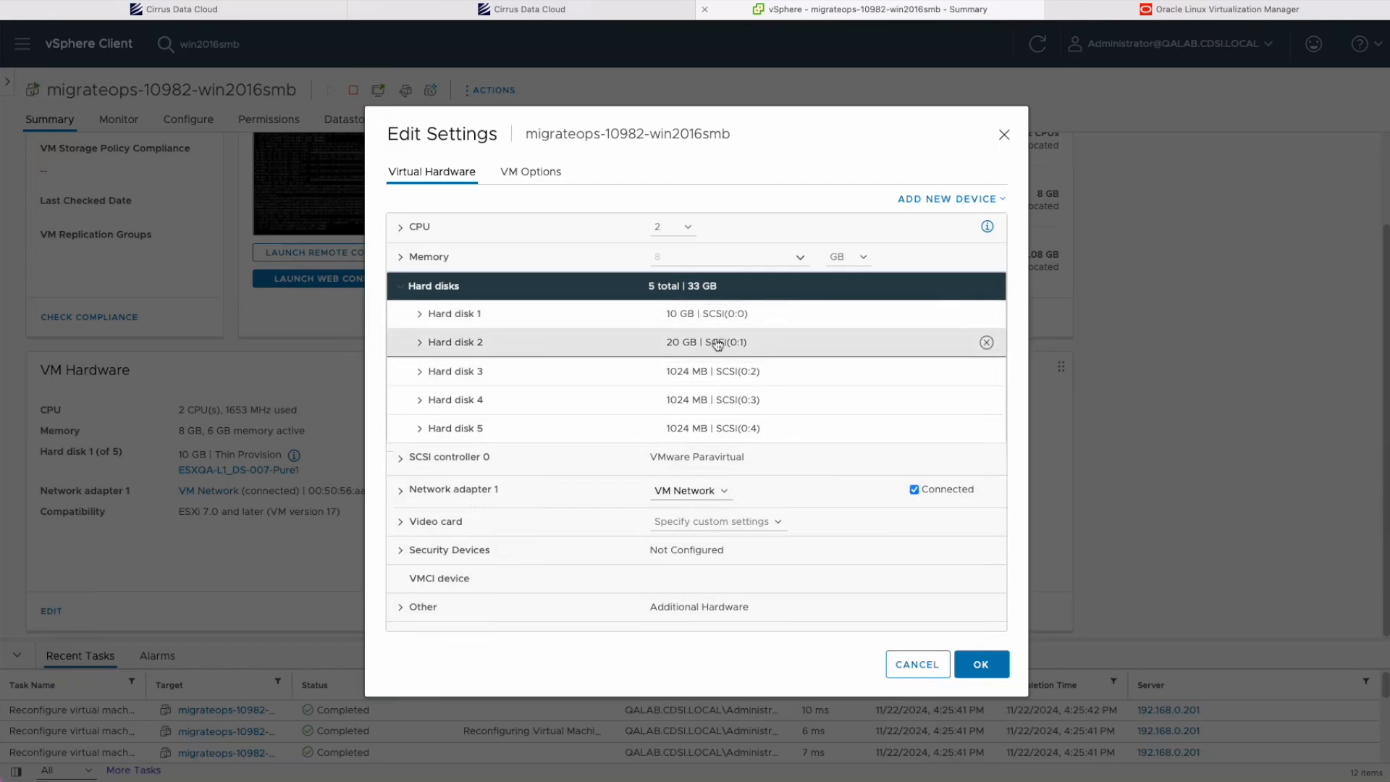
click(902, 663)
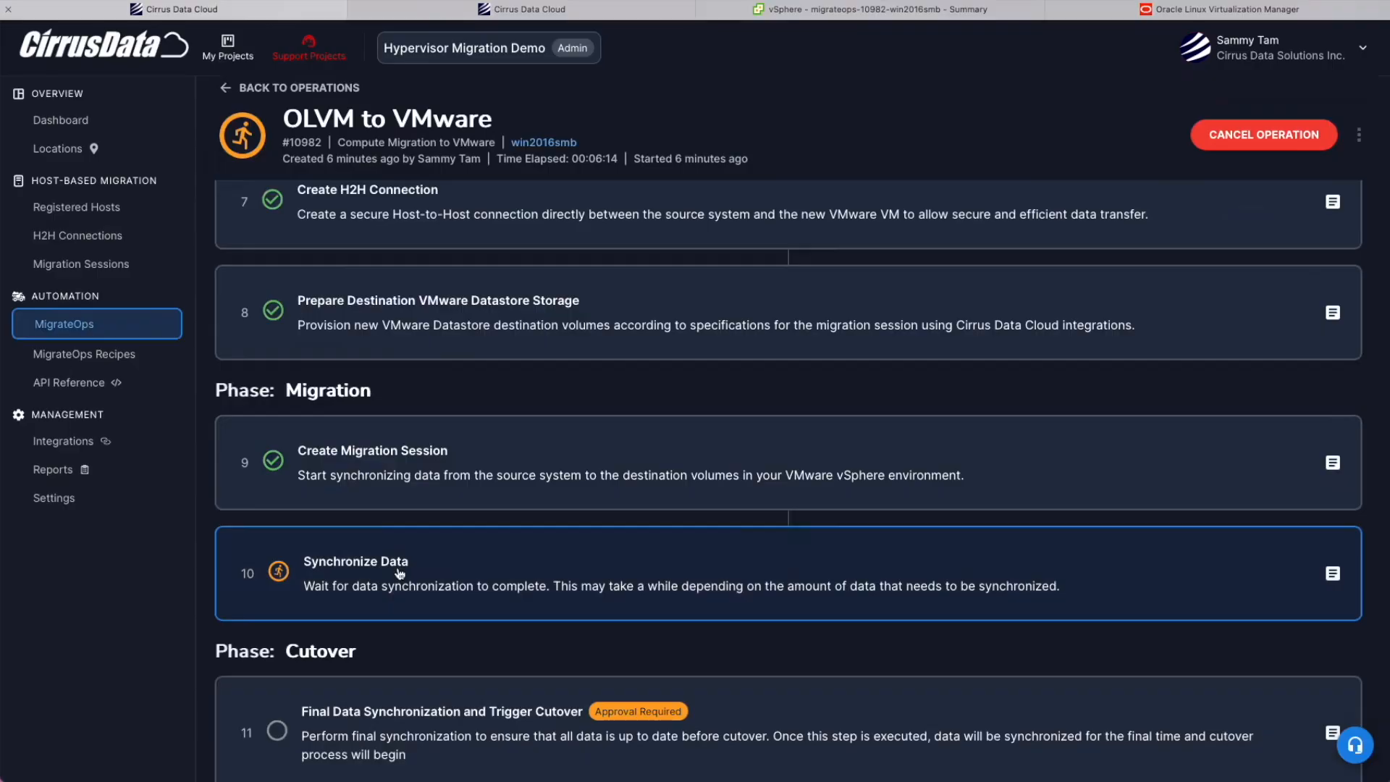
click(399, 574)
click(521, 212)
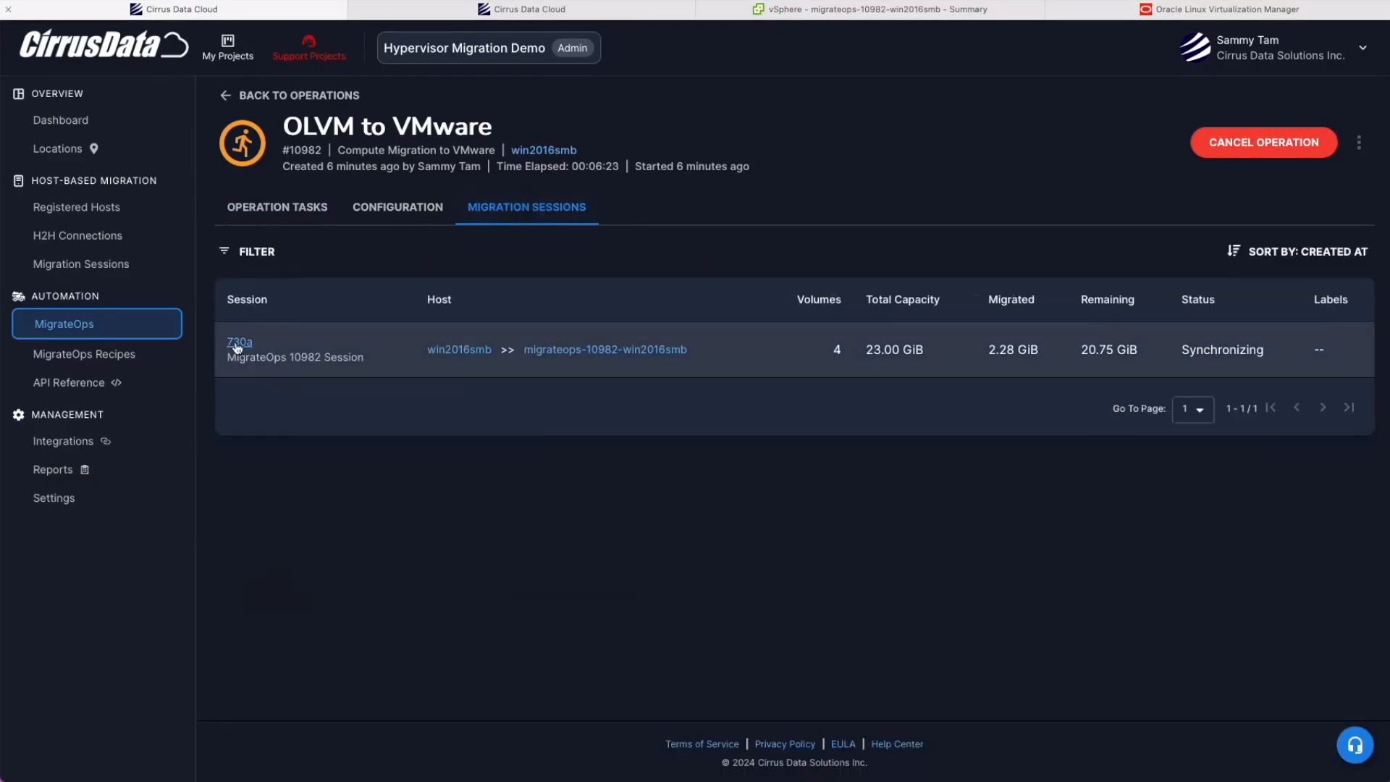
Inspect the migration session and the C: volume's changed data map, then return to the operation.
click(238, 345)
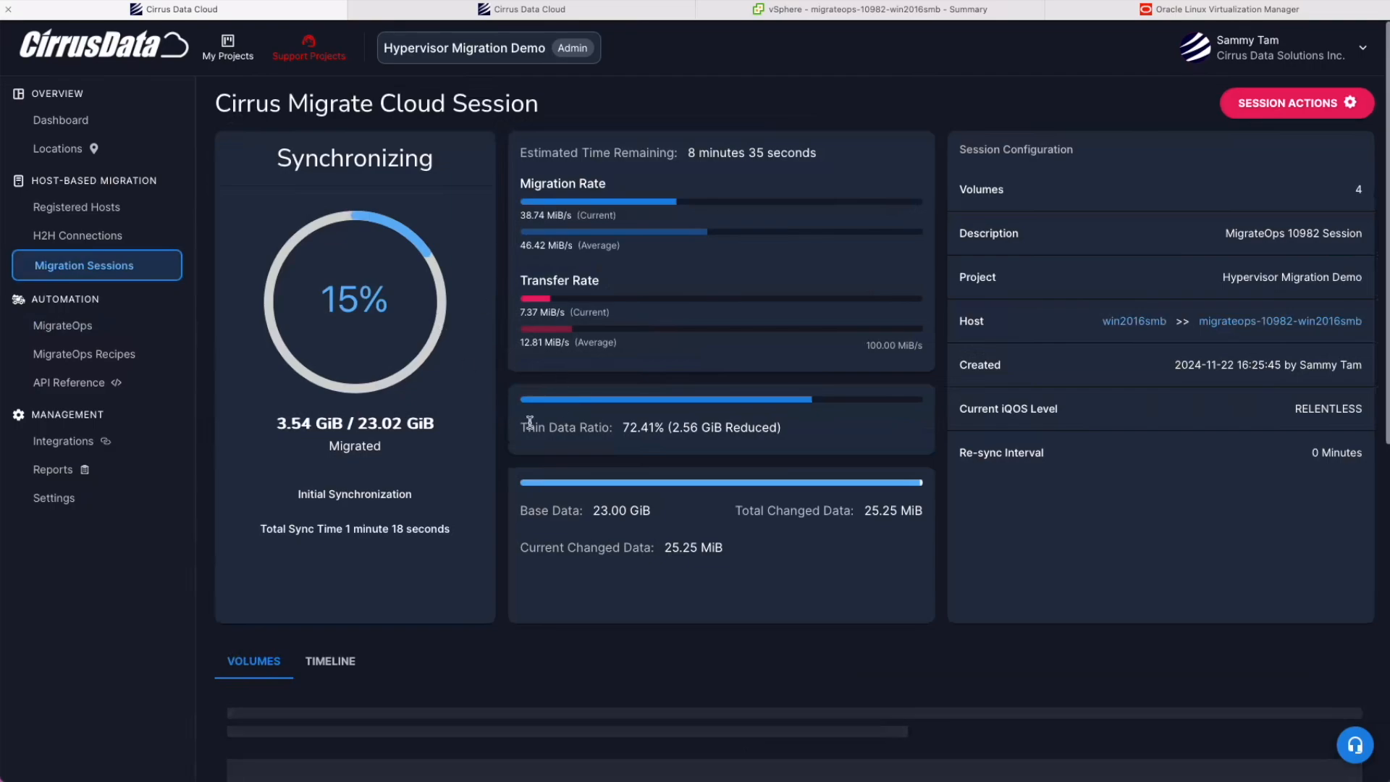
scroll(828, 391, down, 7)
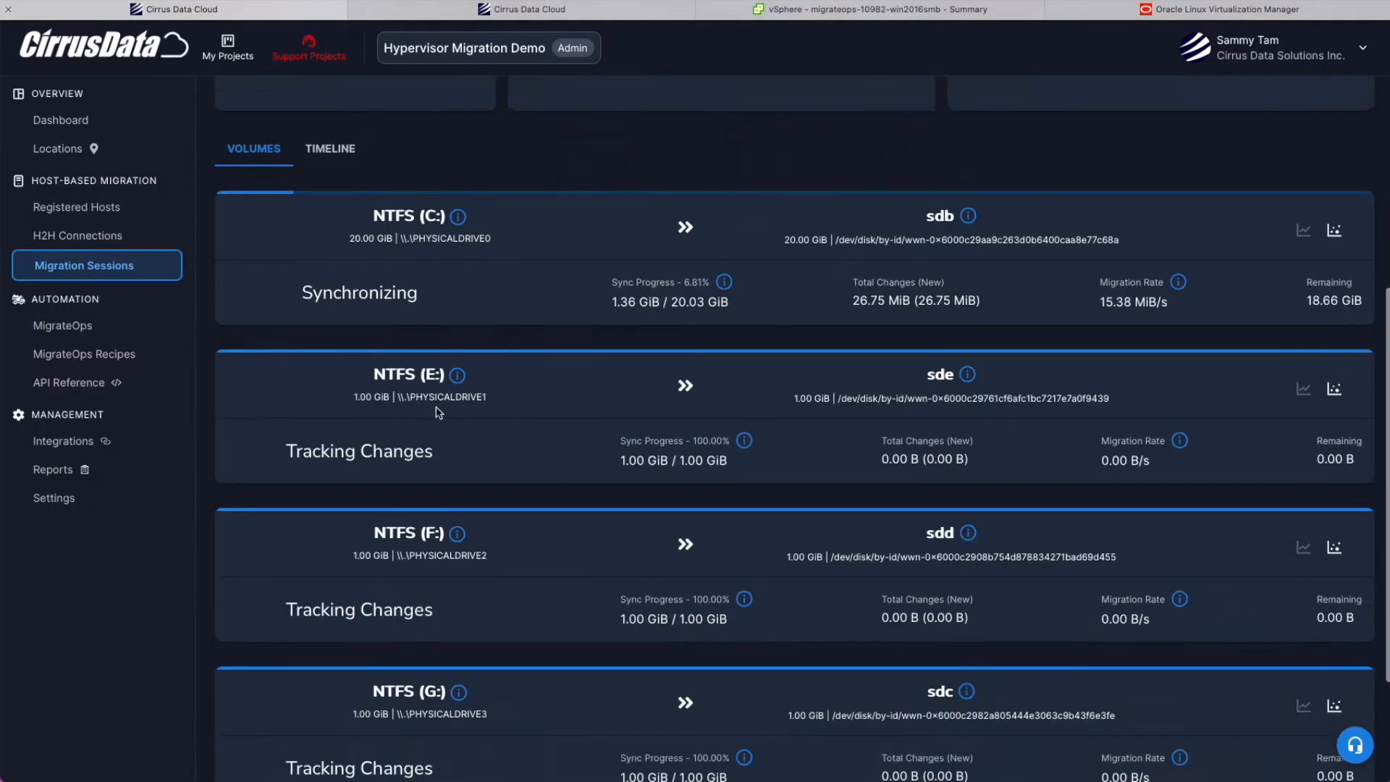
scroll(449, 362, down, 1)
mouse_move(459, 154)
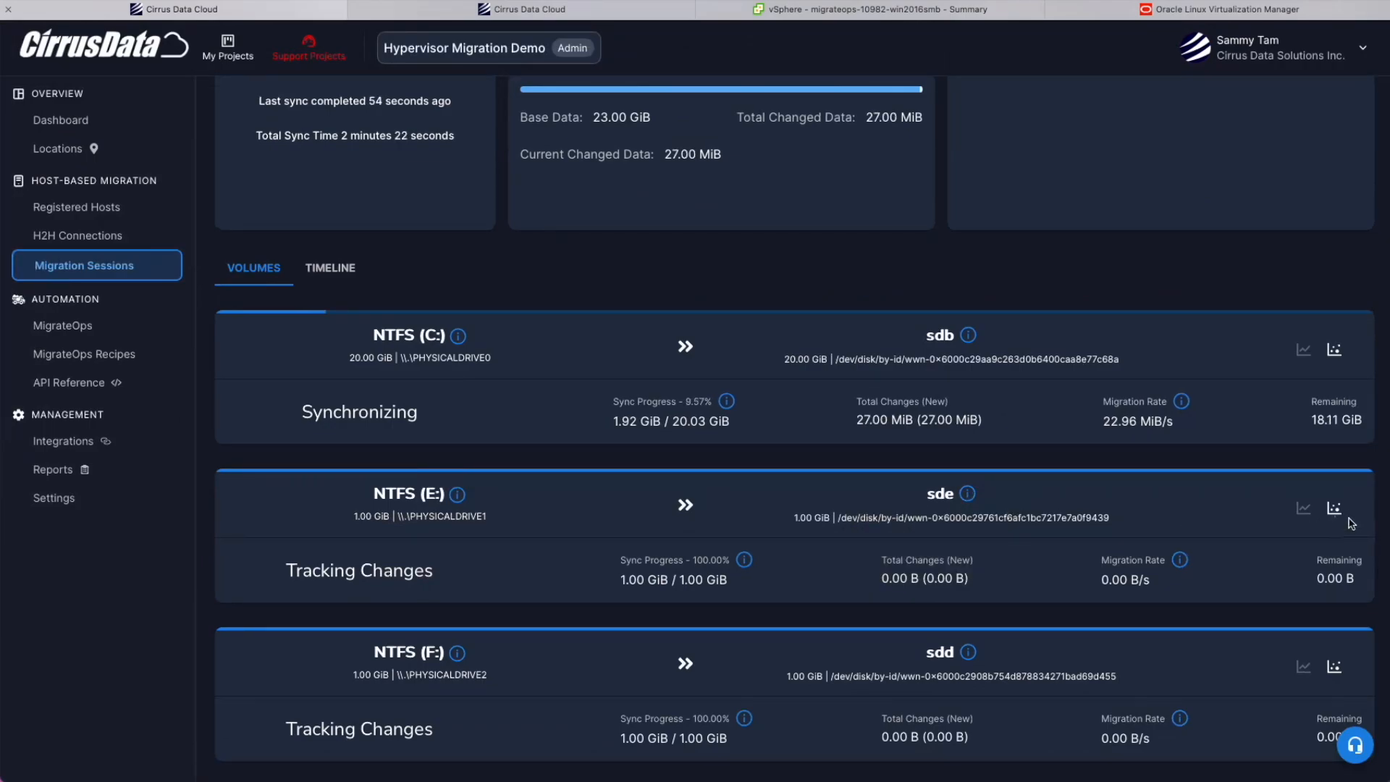
click(1334, 350)
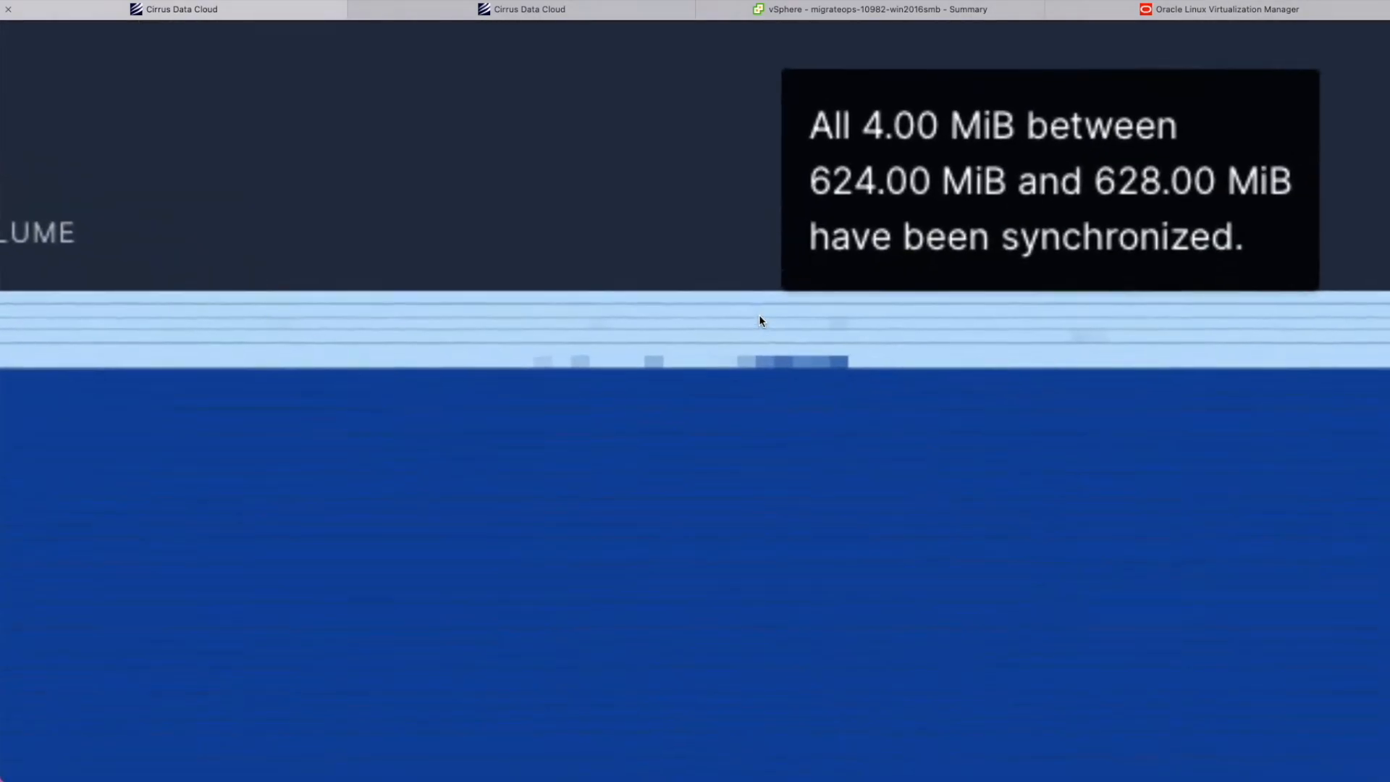
mouse_move(758, 338)
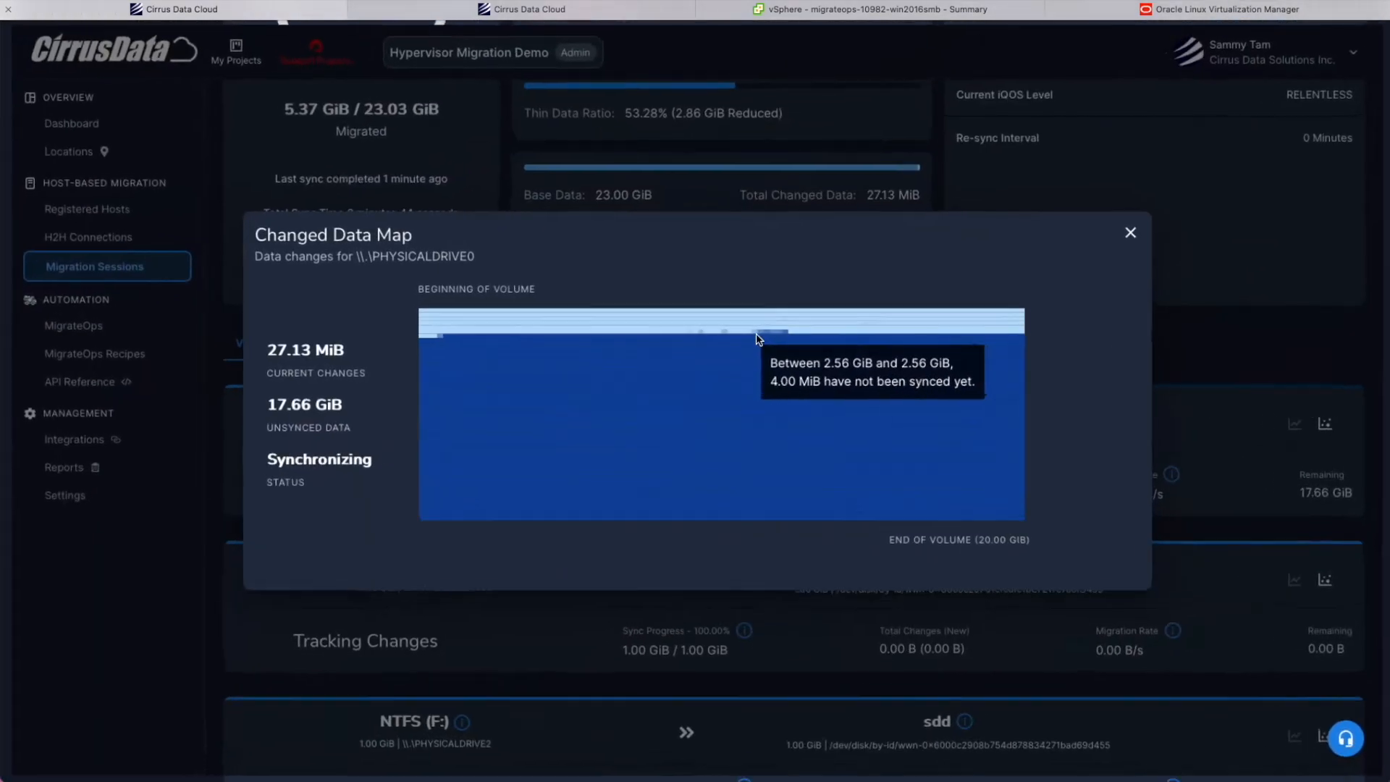
click(1130, 233)
scroll(913, 301, up, 3)
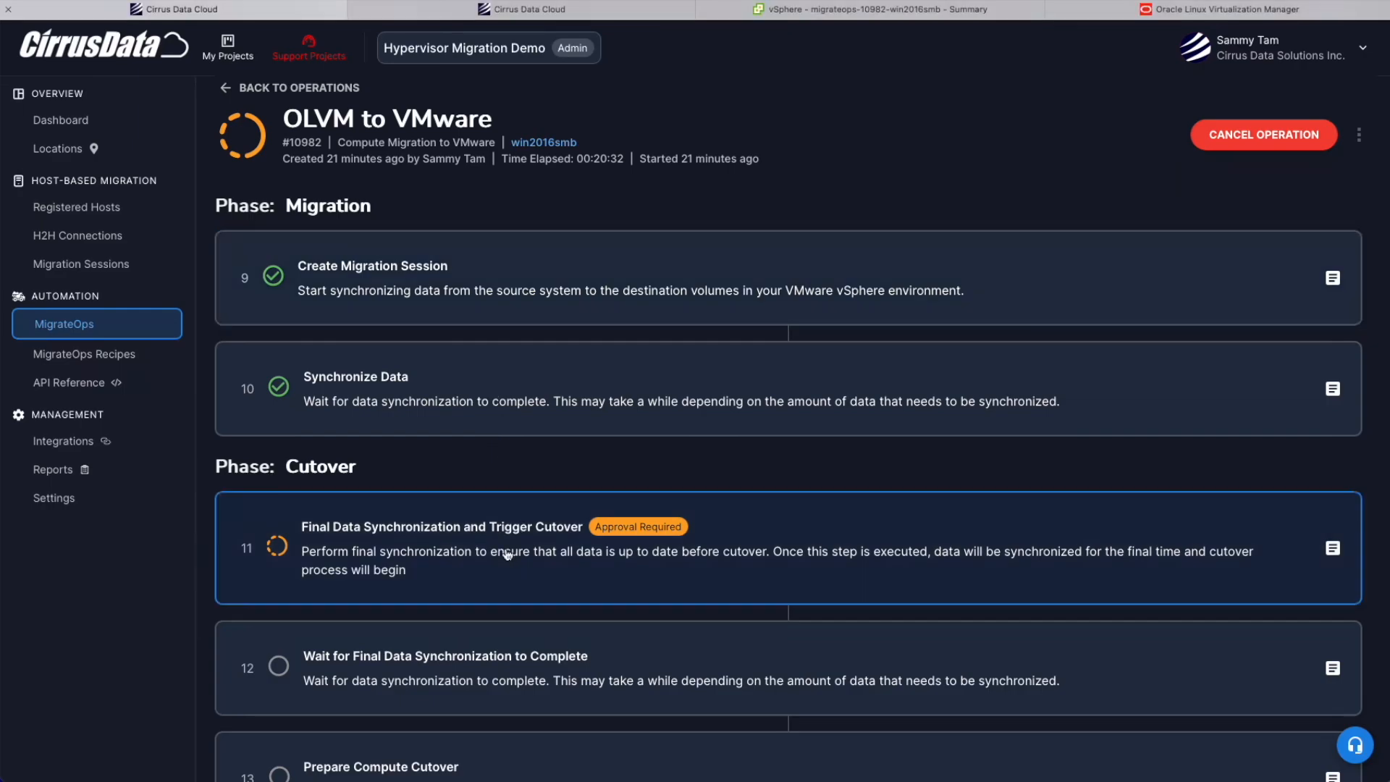
Approve the final synchronization and cutover step with the note 'This is a demo. Go ahead!'.
scroll(507, 553, down, 3)
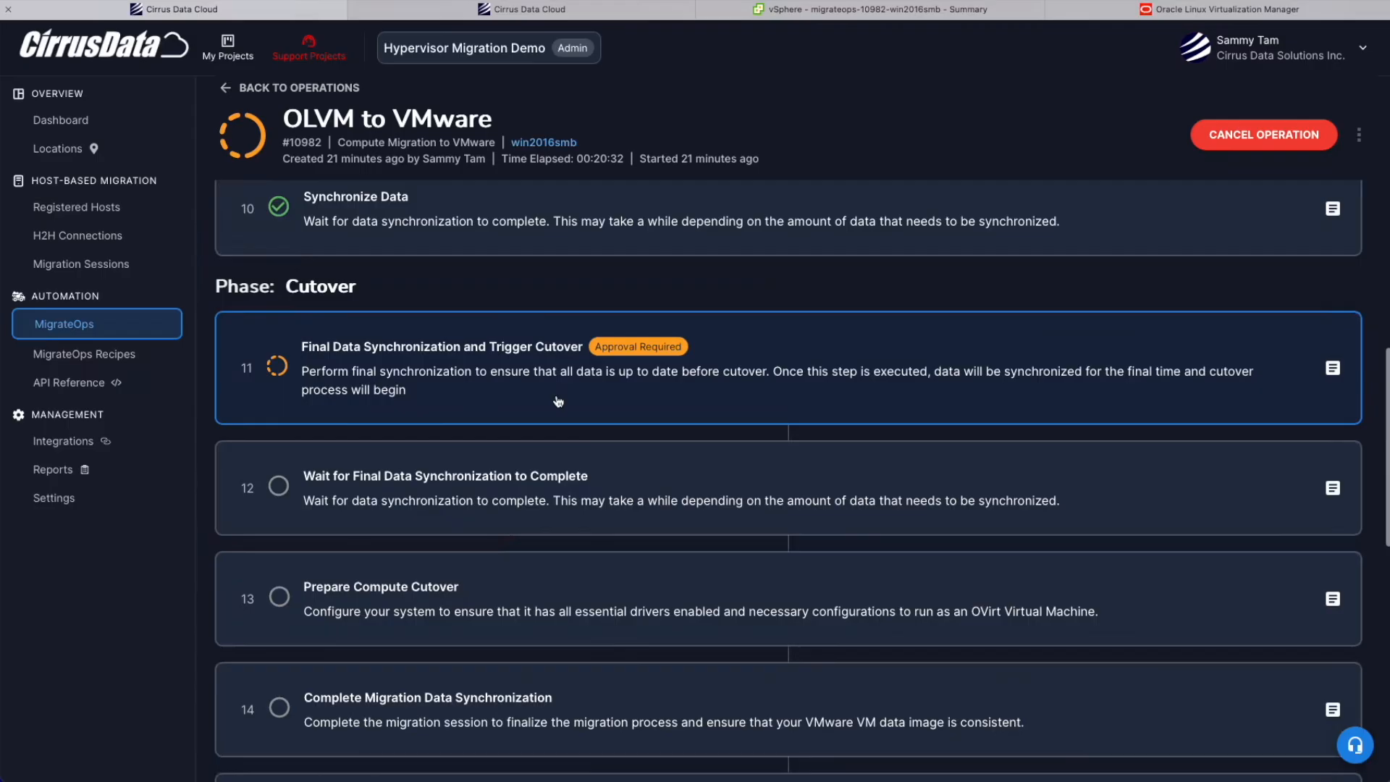
click(559, 396)
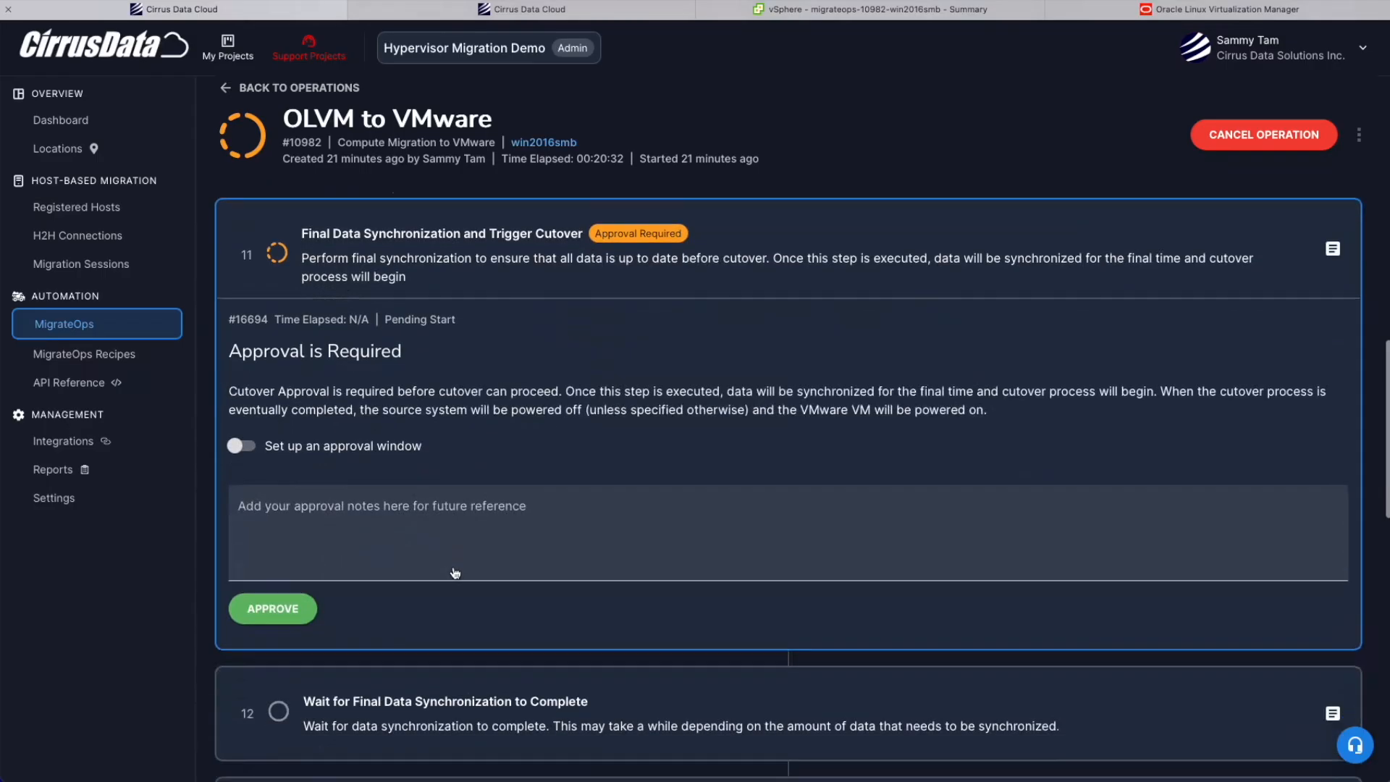
click(420, 524)
text(This is a)
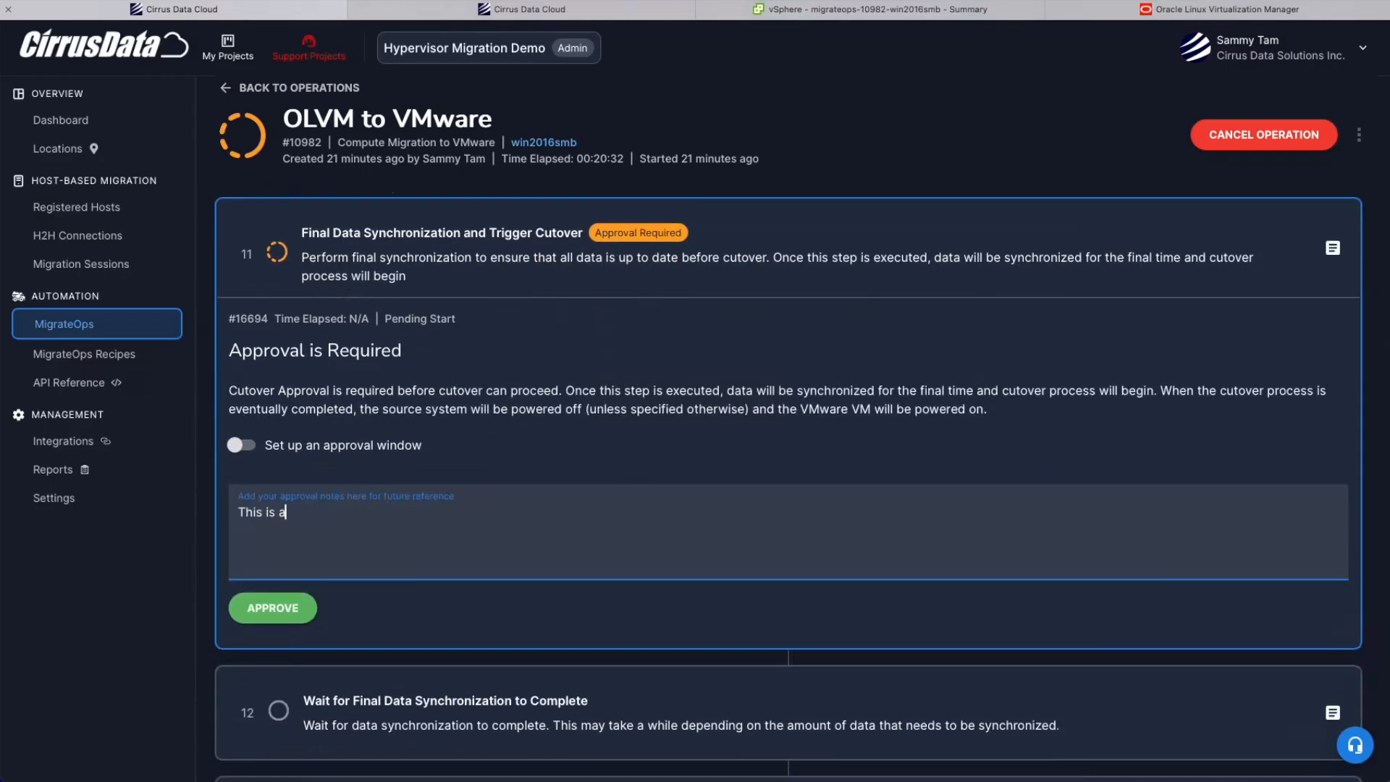
text( demo. Go ahead!)
click(273, 608)
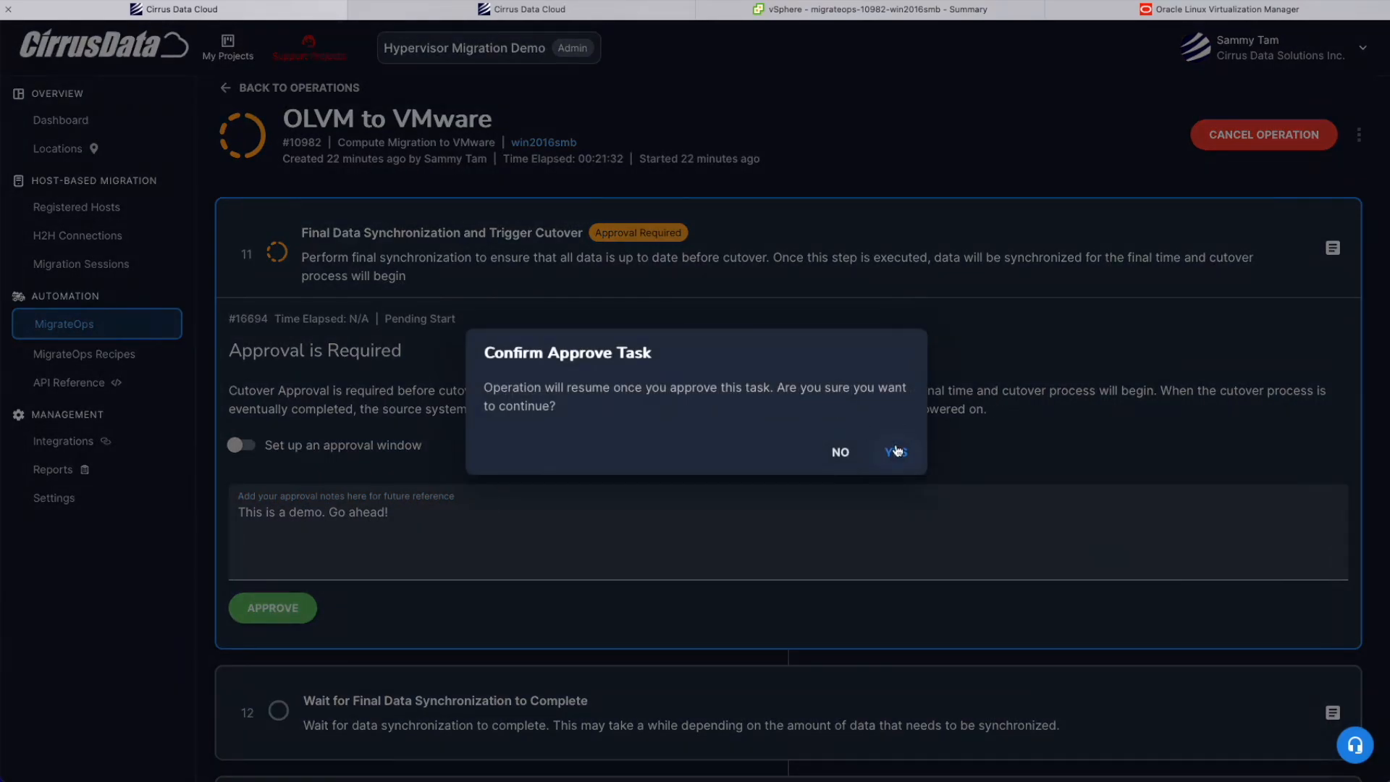
click(896, 450)
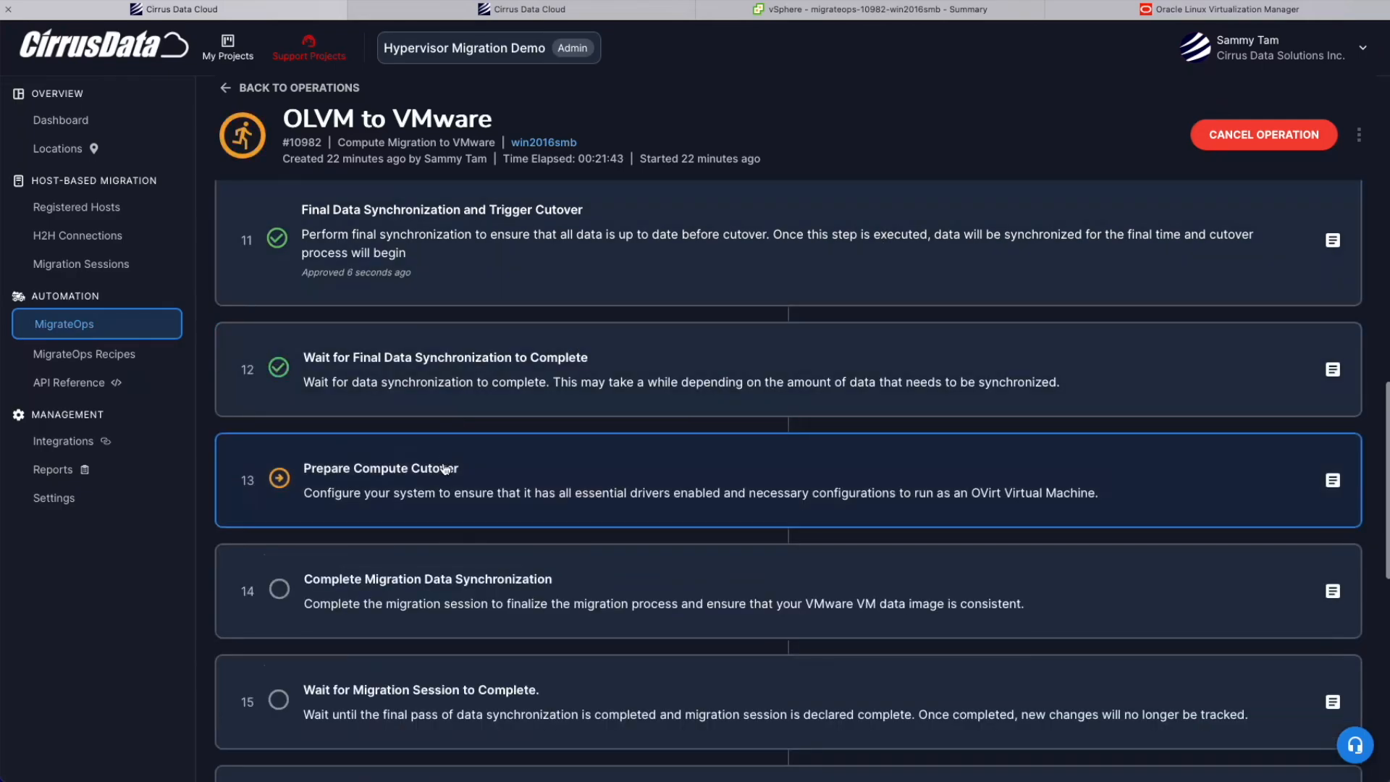
scroll(354, 490, up, 1)
Expand the cutover and stop_applications options in the recipe's Configuration Reference.
key(ctrl+Tab)
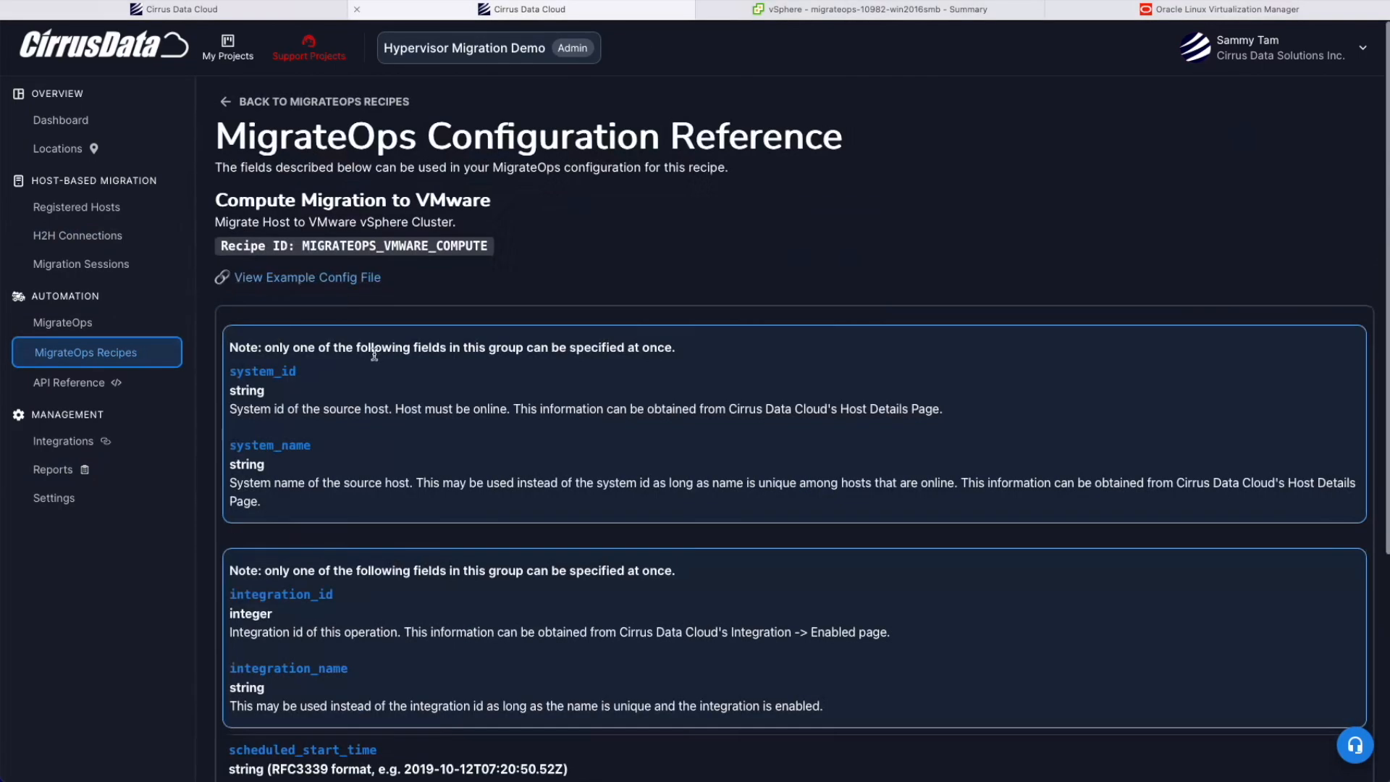
scroll(354, 506, down, 5)
click(352, 508)
scroll(352, 507, down, 9)
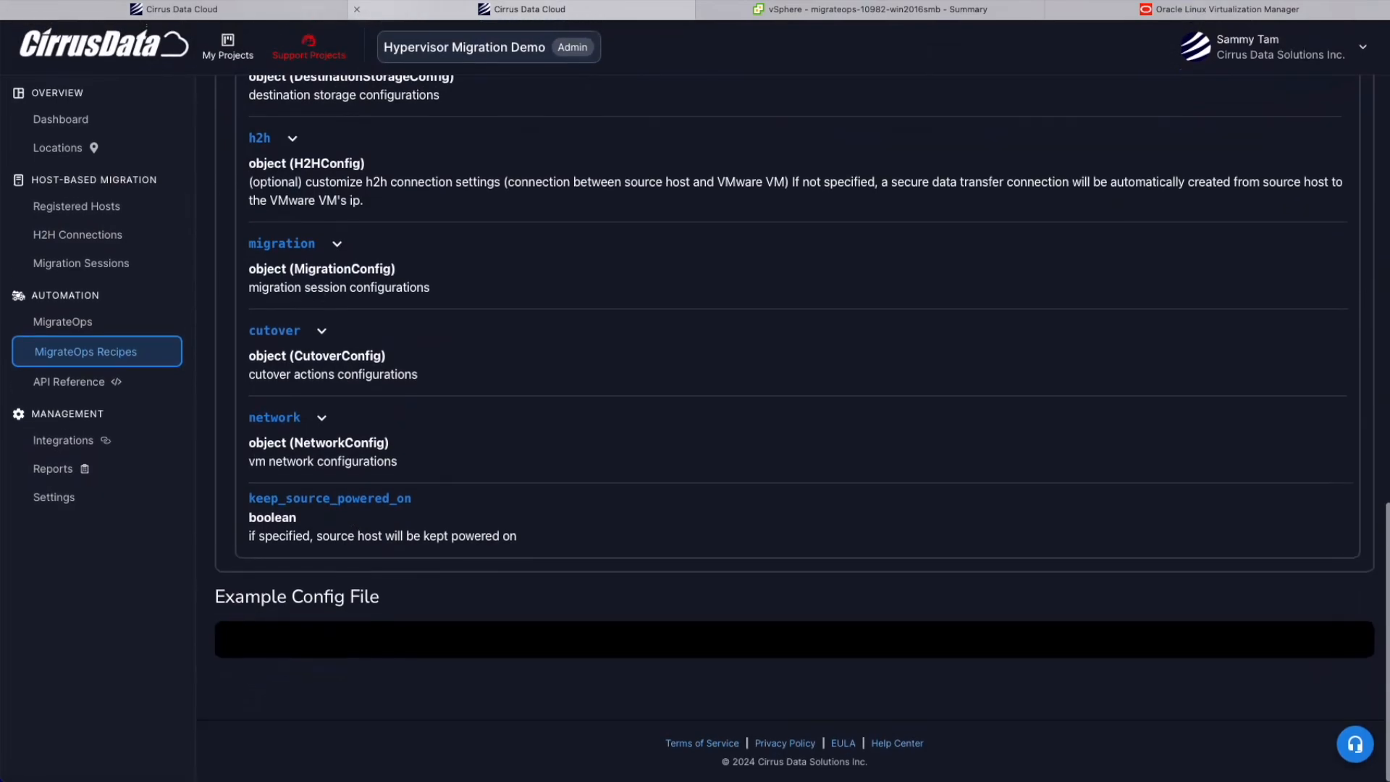
click(293, 337)
click(323, 457)
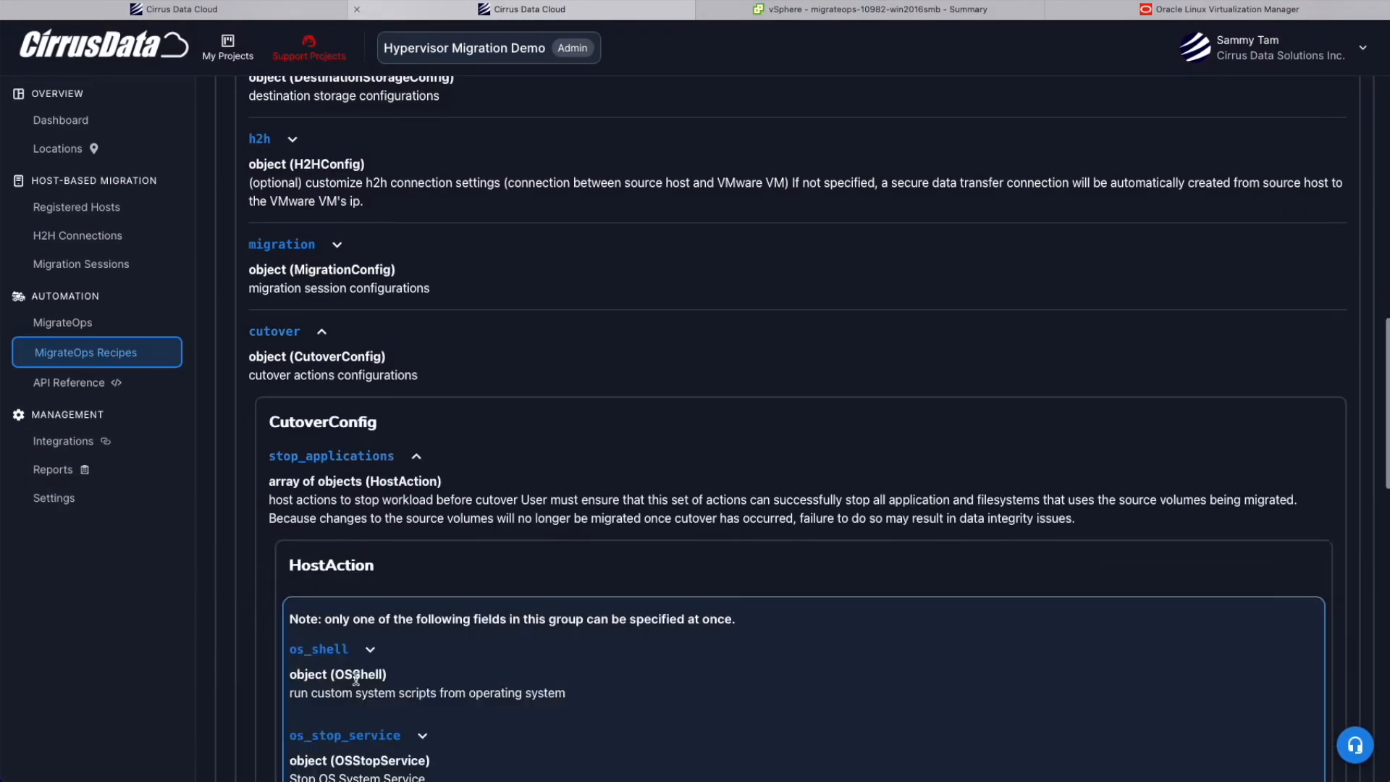
scroll(355, 678, down, 5)
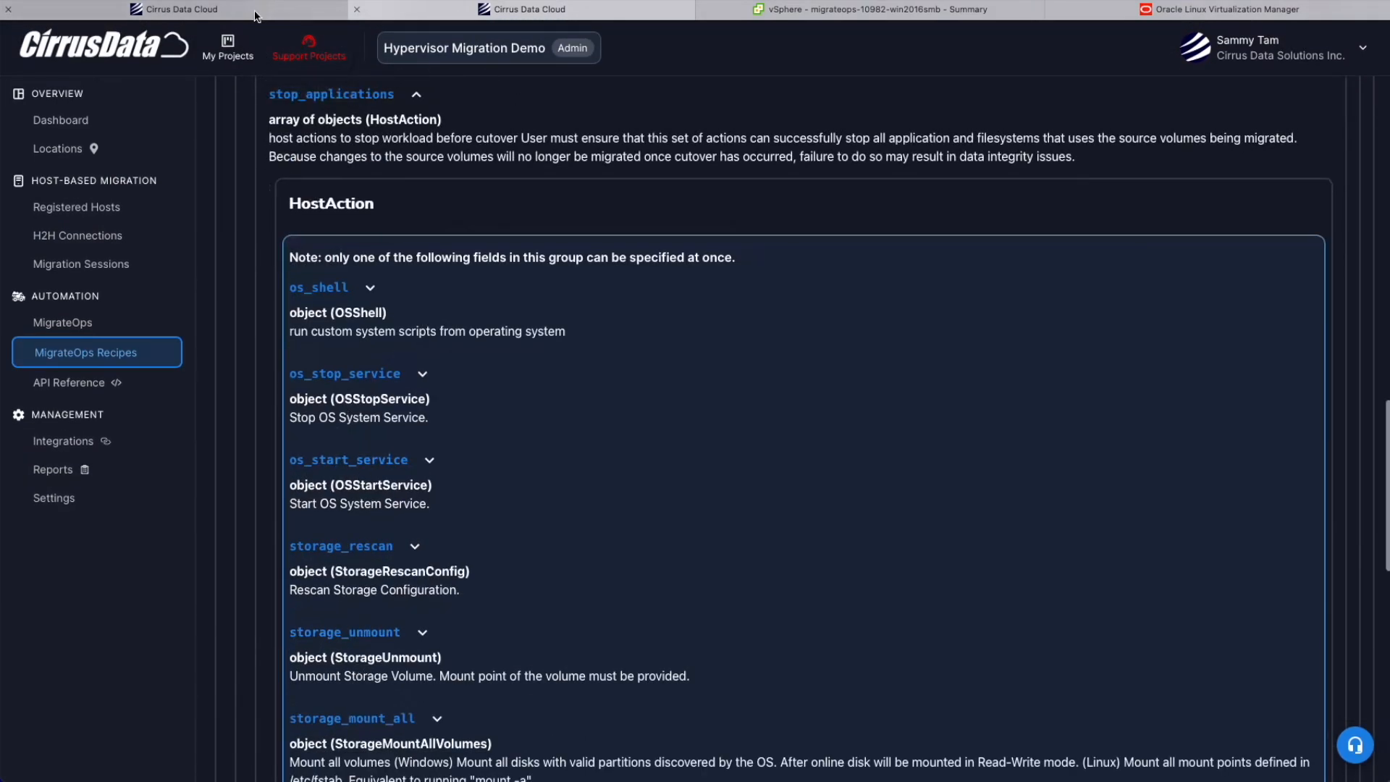
Return to the OLVM to VMware operation and open its migration report.
click(261, 11)
scroll(522, 407, down, 1)
scroll(522, 407, down, 1)
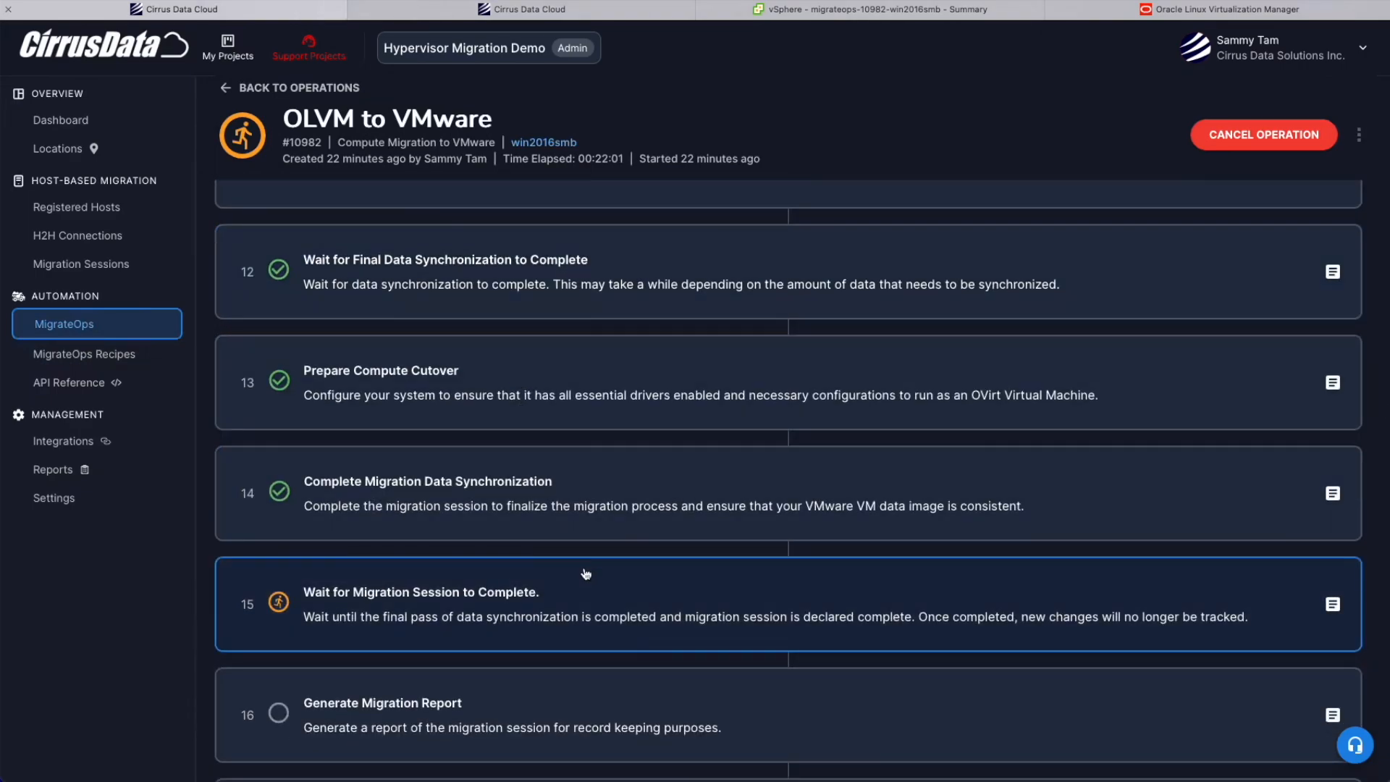
scroll(598, 499, down, 3)
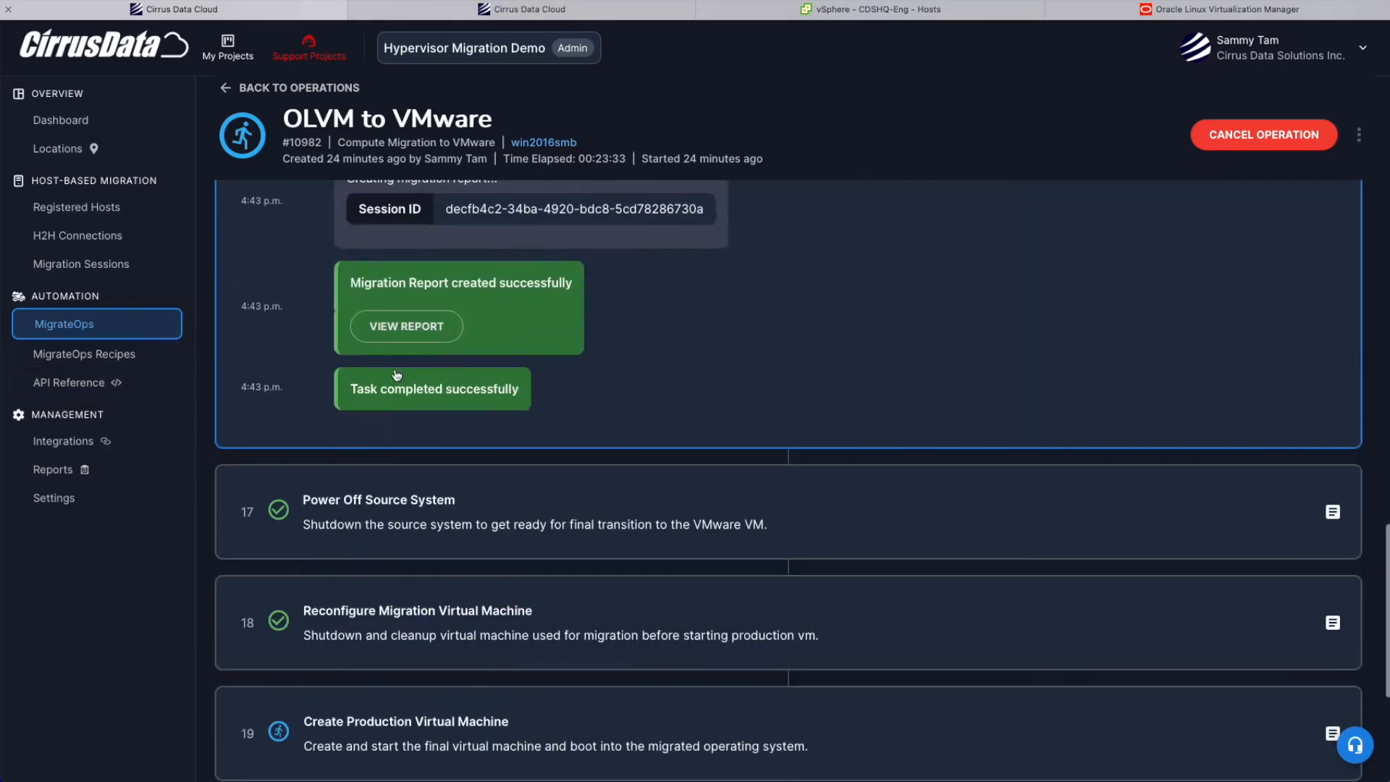
scroll(412, 516, up, 3)
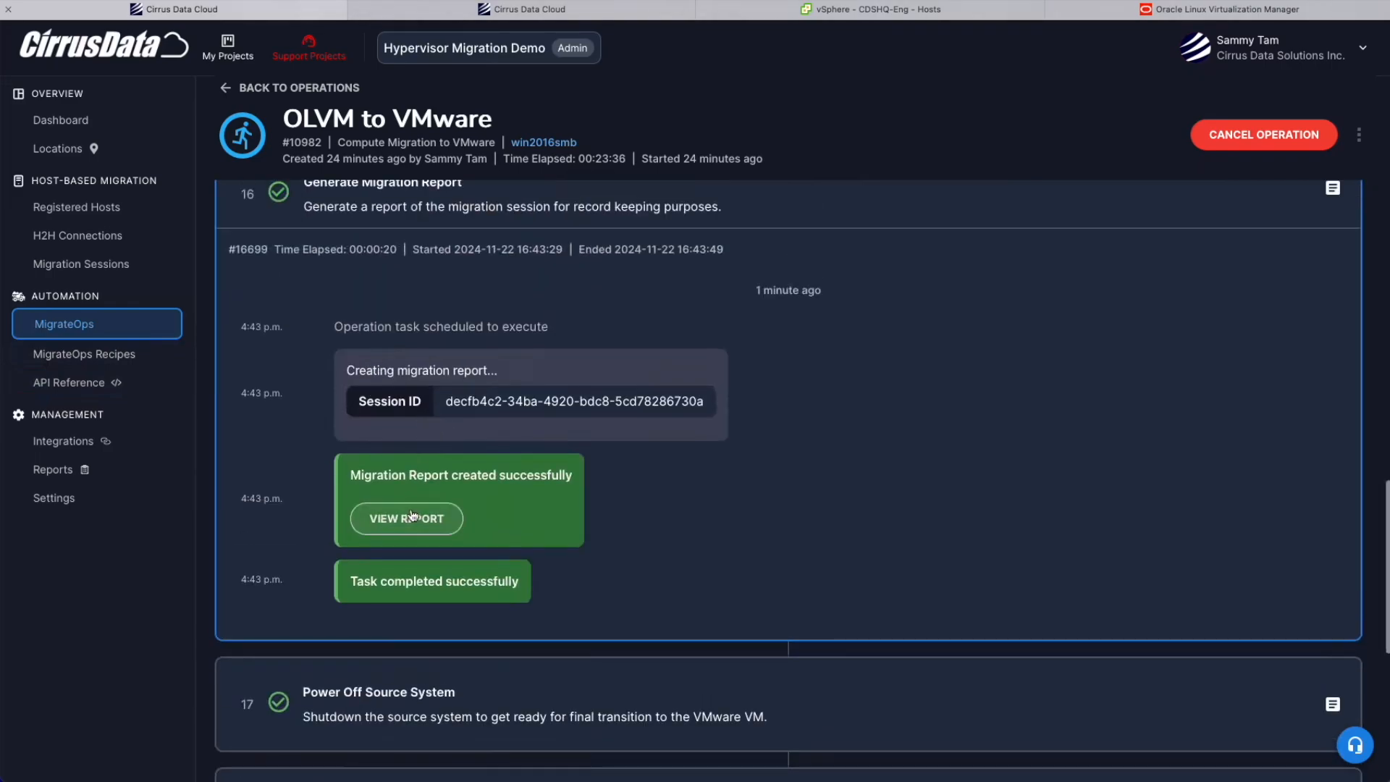
click(412, 515)
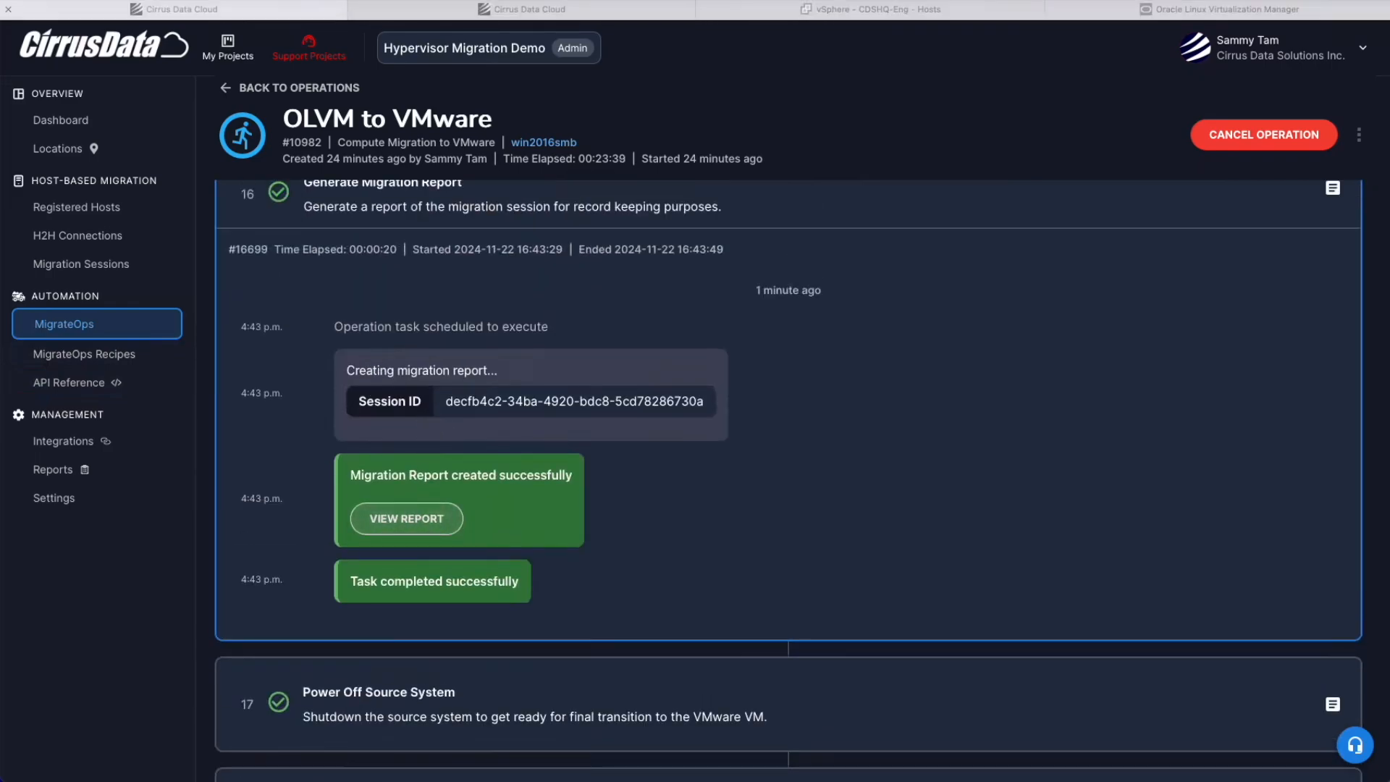
scroll(989, 503, down, 15)
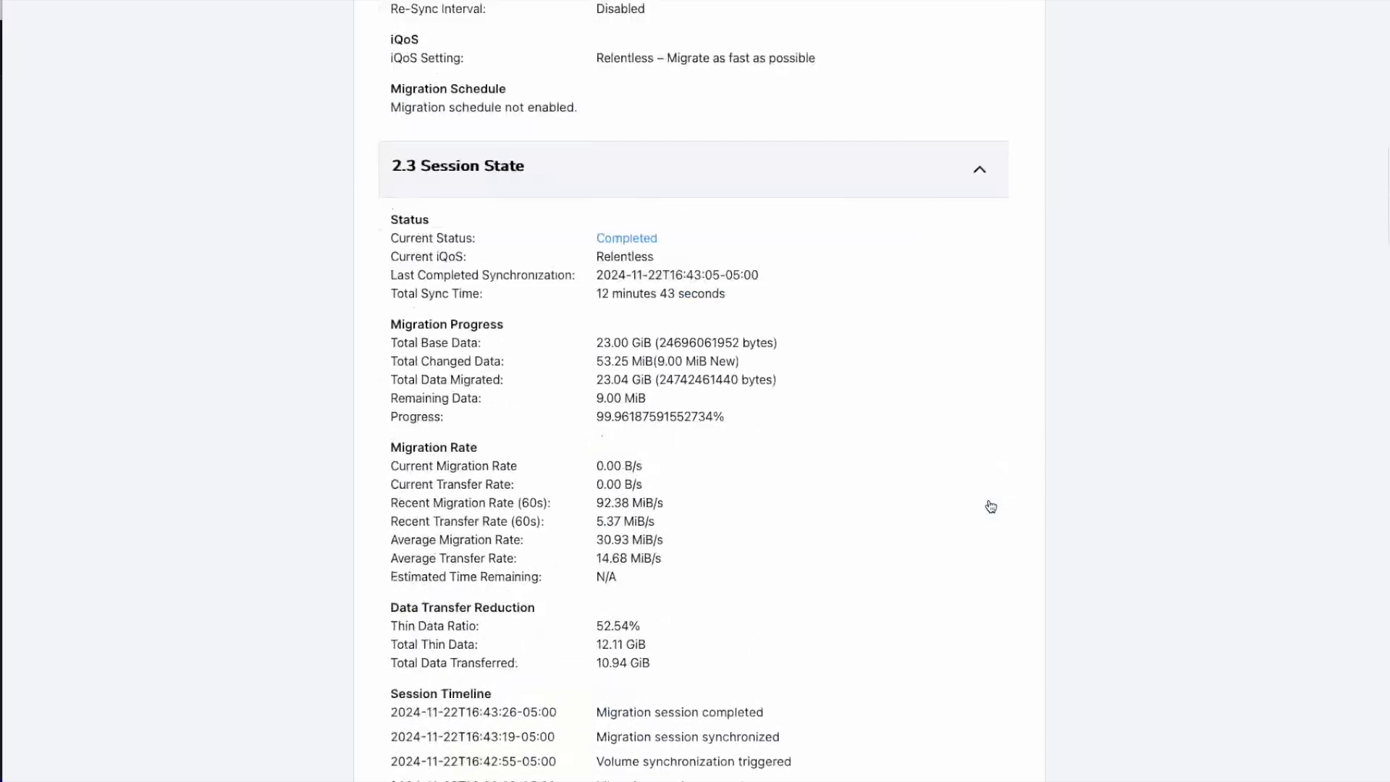
scroll(990, 505, down, 20)
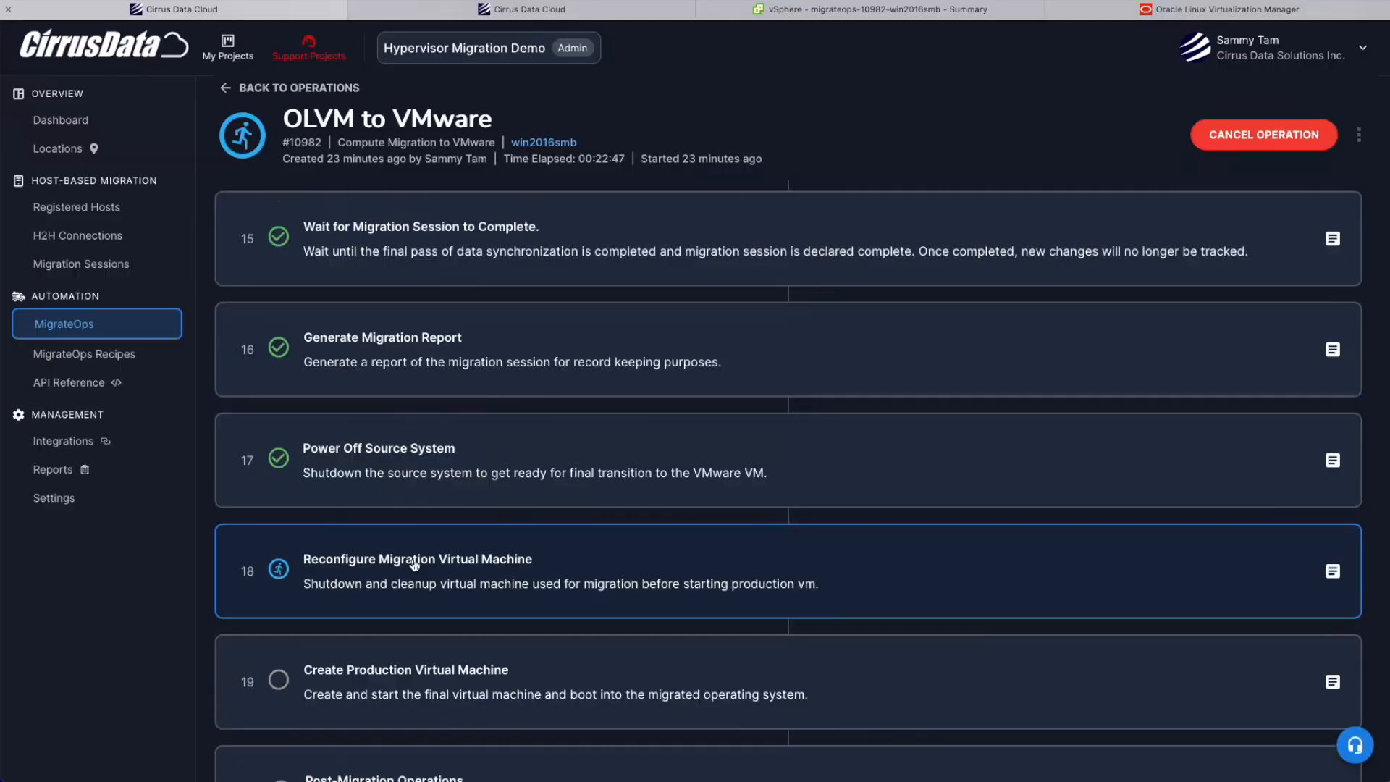
scroll(414, 565, up, 2)
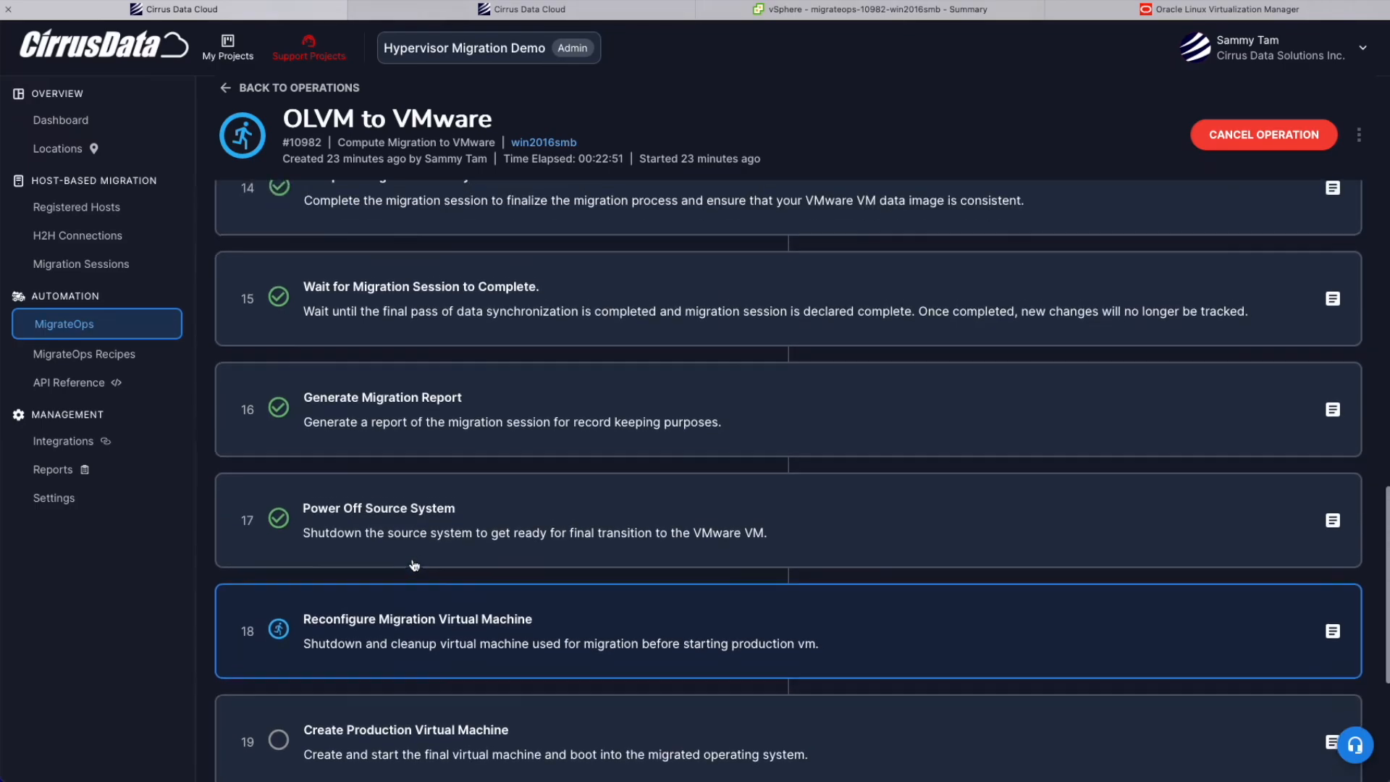
Show the Power Off Source System and production VM creation logs in the report.
click(418, 569)
scroll(419, 568, down, 4)
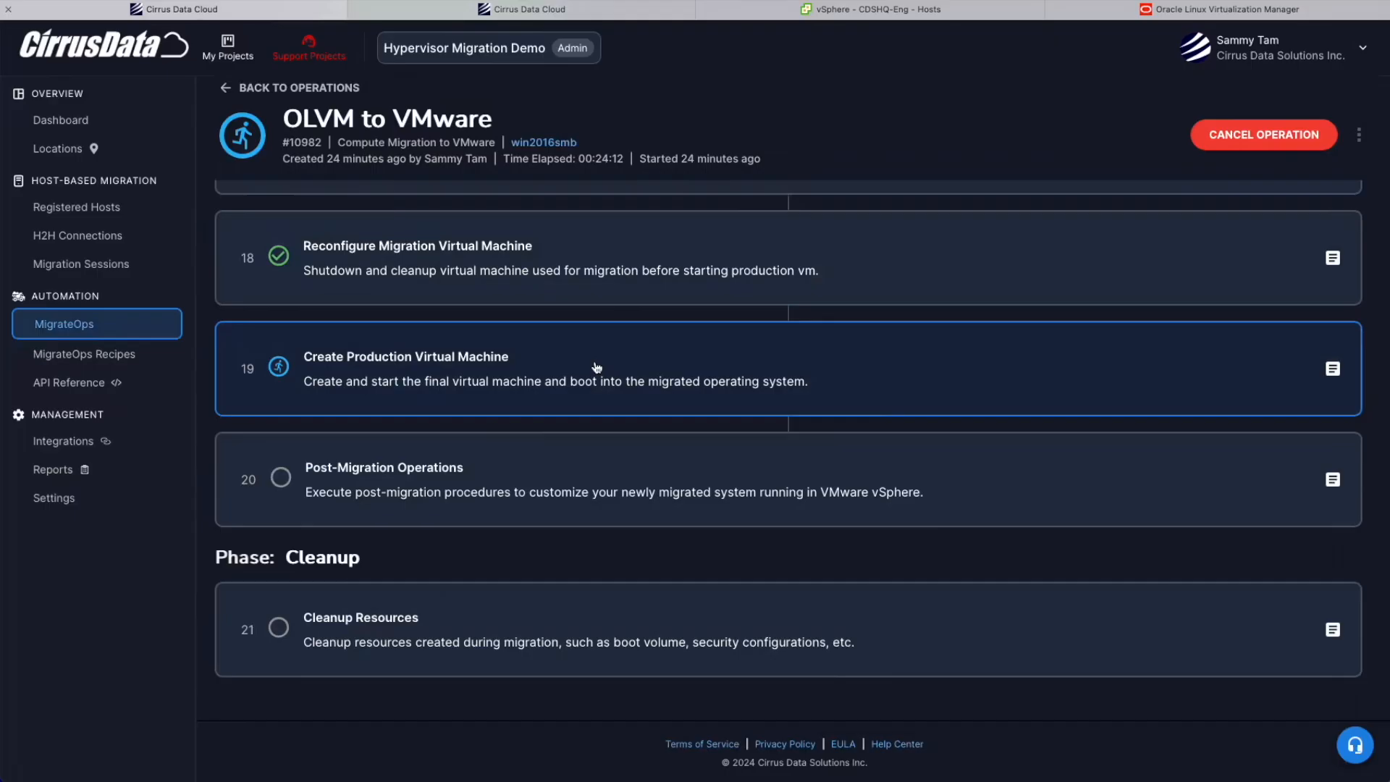
click(596, 367)
scroll(576, 484, down, 5)
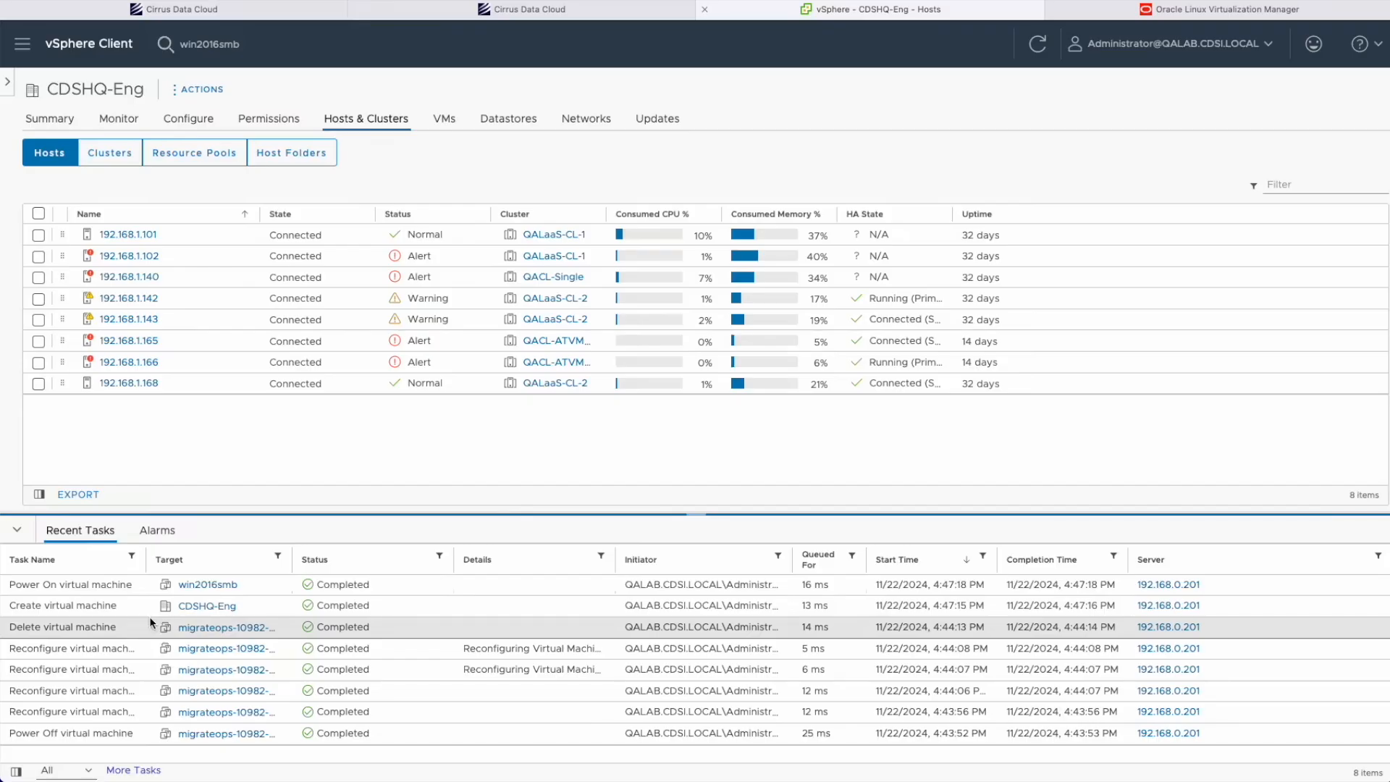
scroll(248, 604, up, 5)
scroll(248, 605, left, 3)
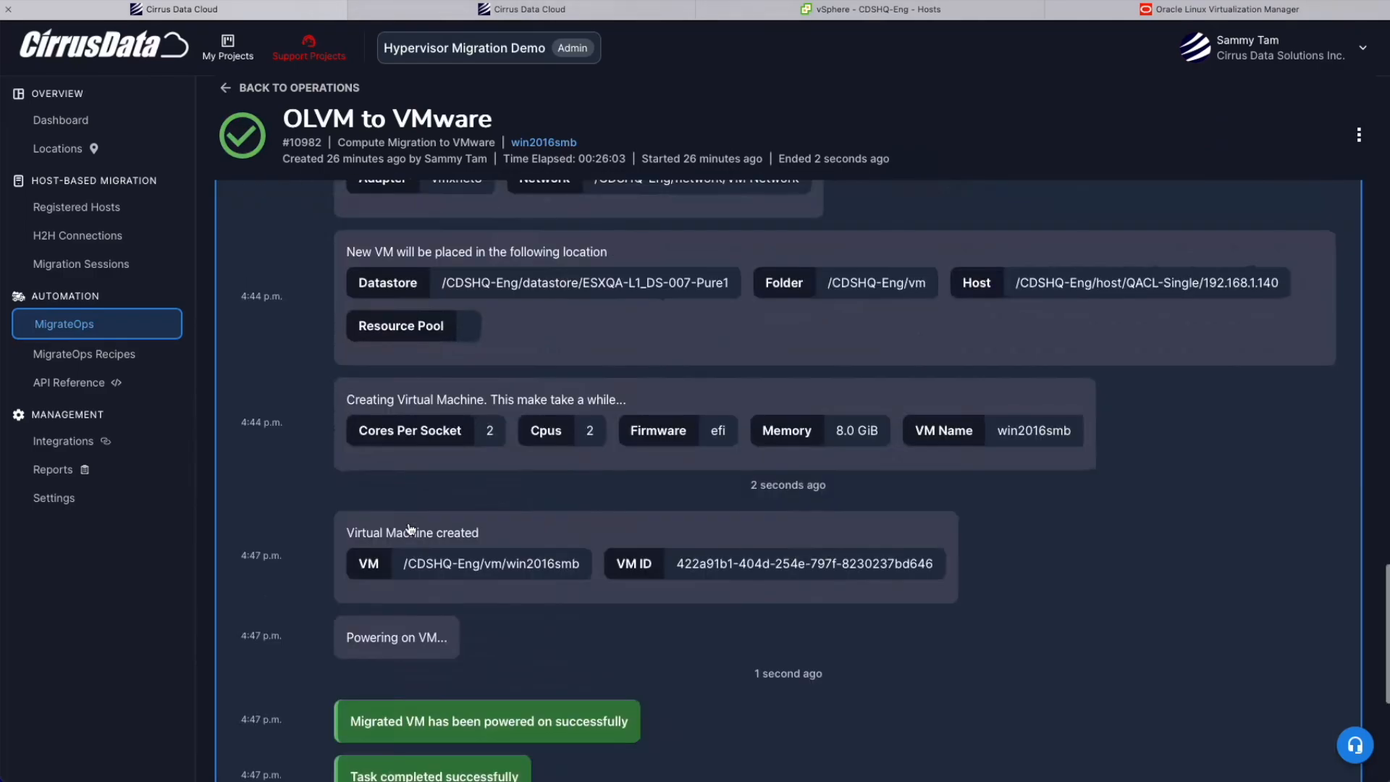
scroll(540, 356, down, 3)
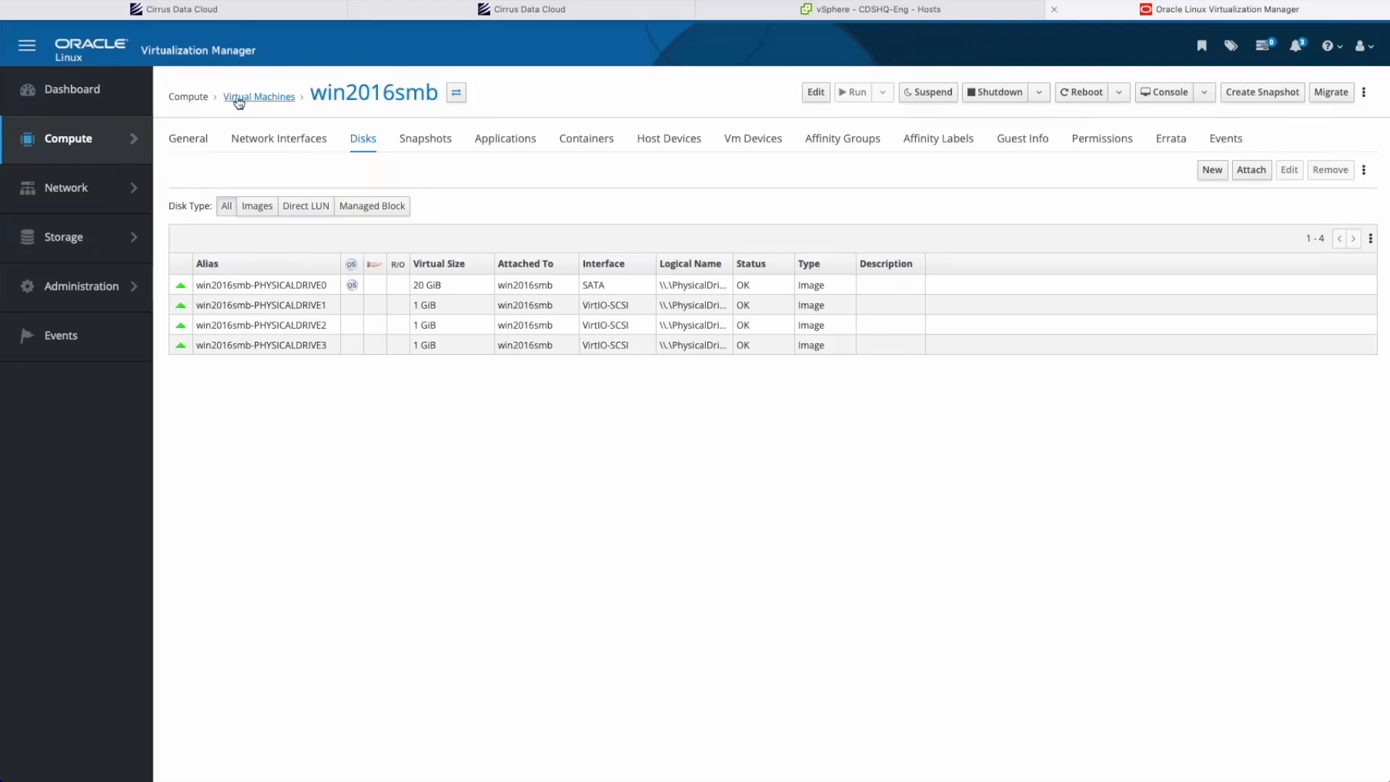
View the OLVM Virtual Machines list showing win2016smb as Down, then return to vSphere.
click(239, 97)
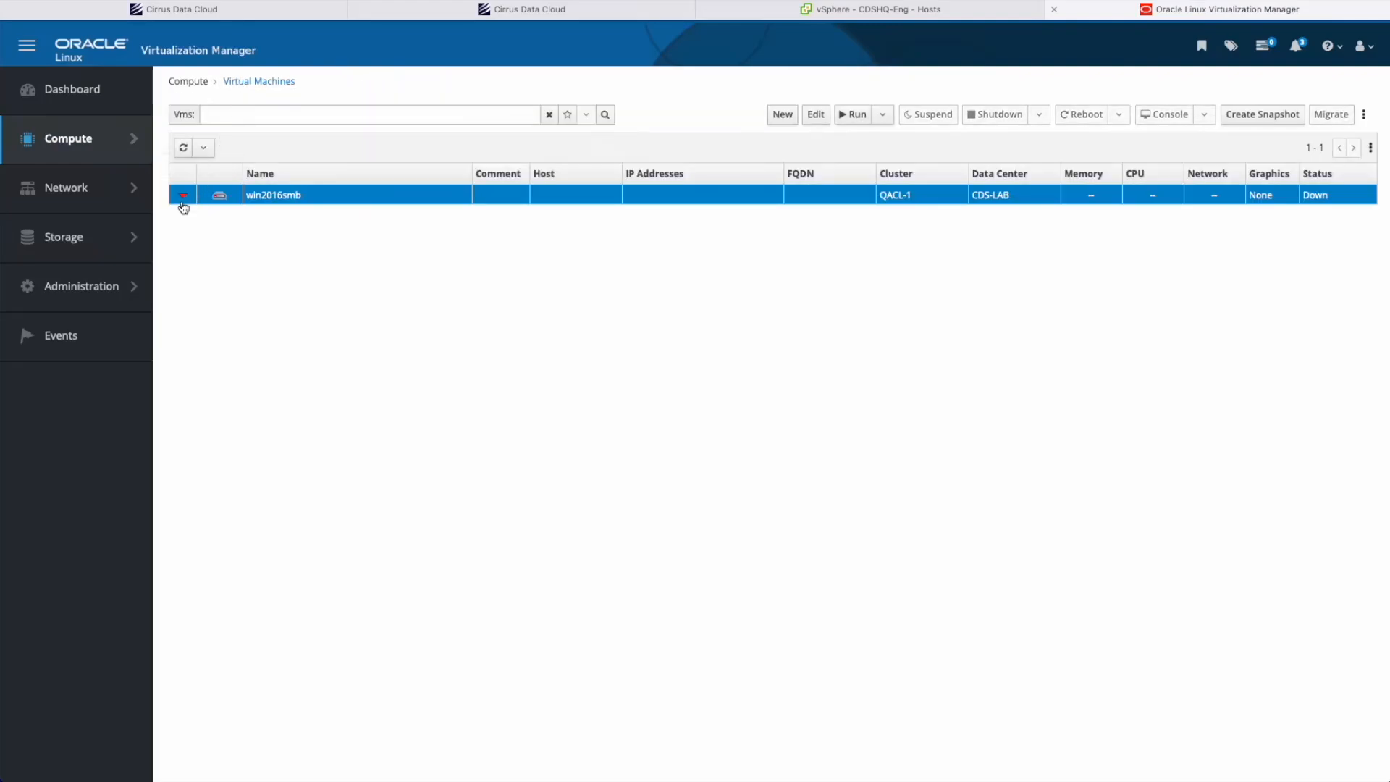
click(792, 18)
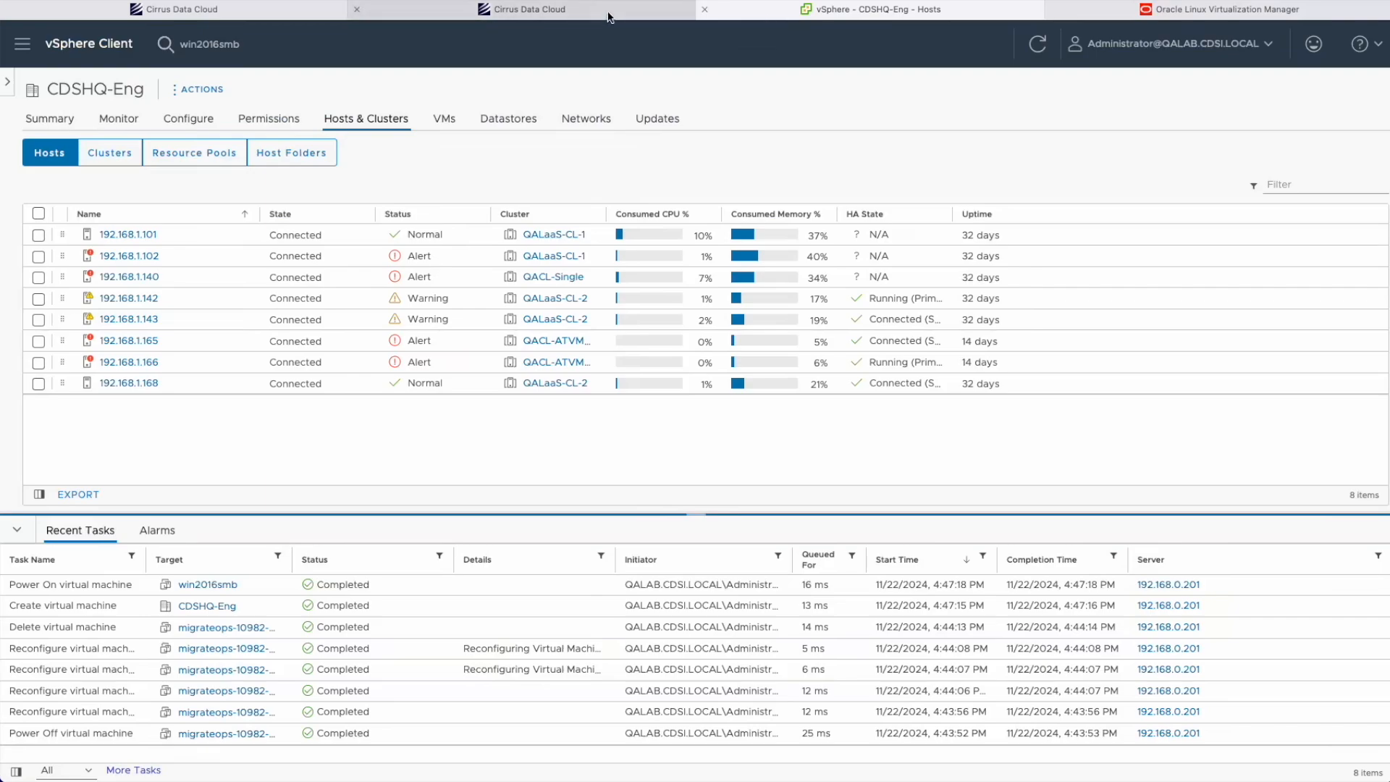
click(206, 583)
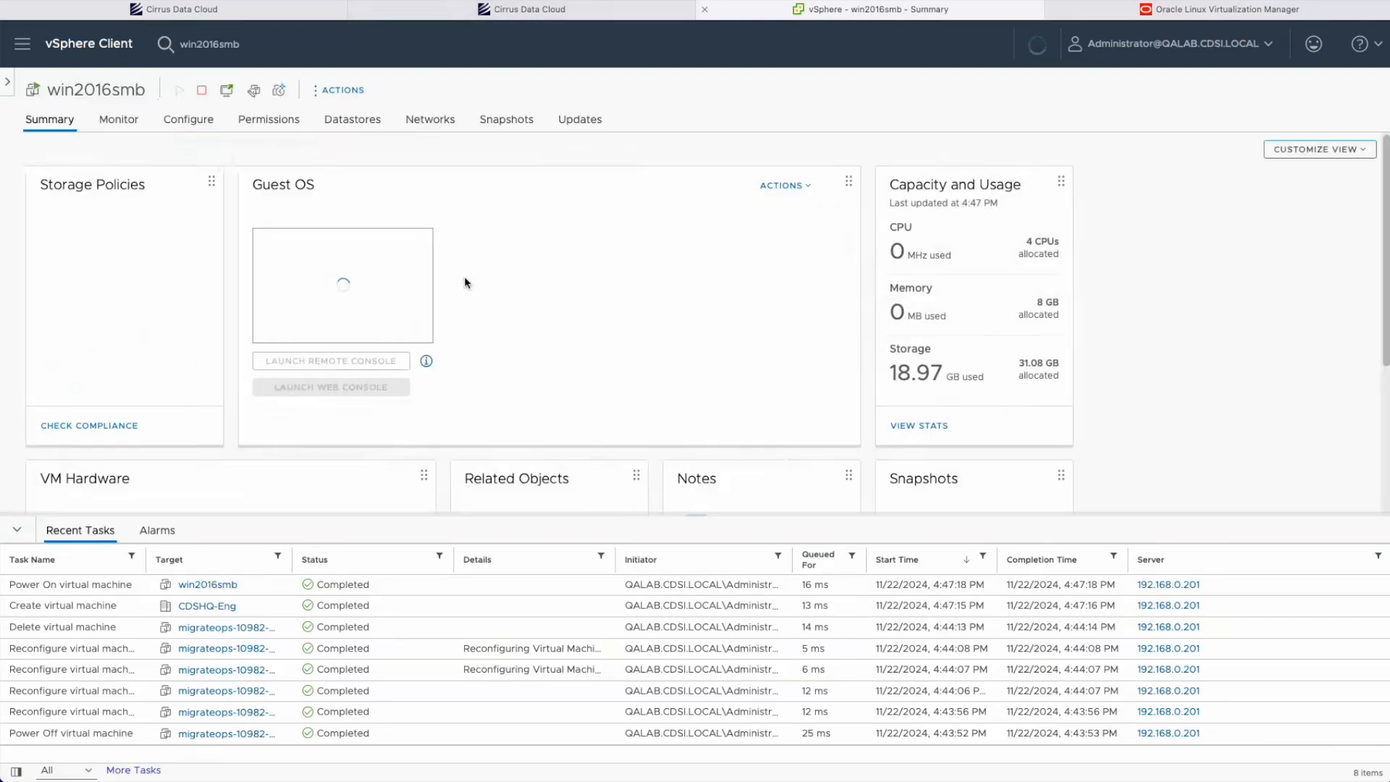
click(230, 43)
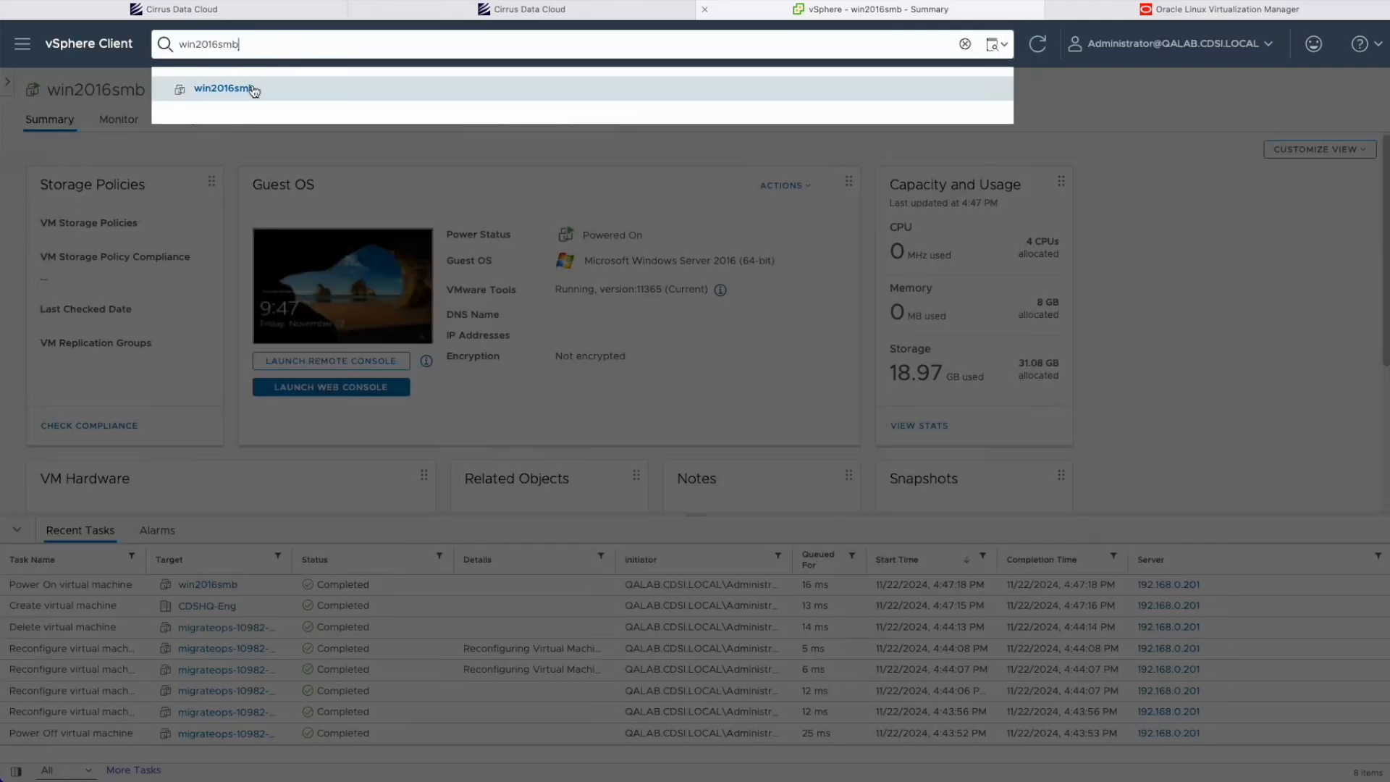
click(254, 89)
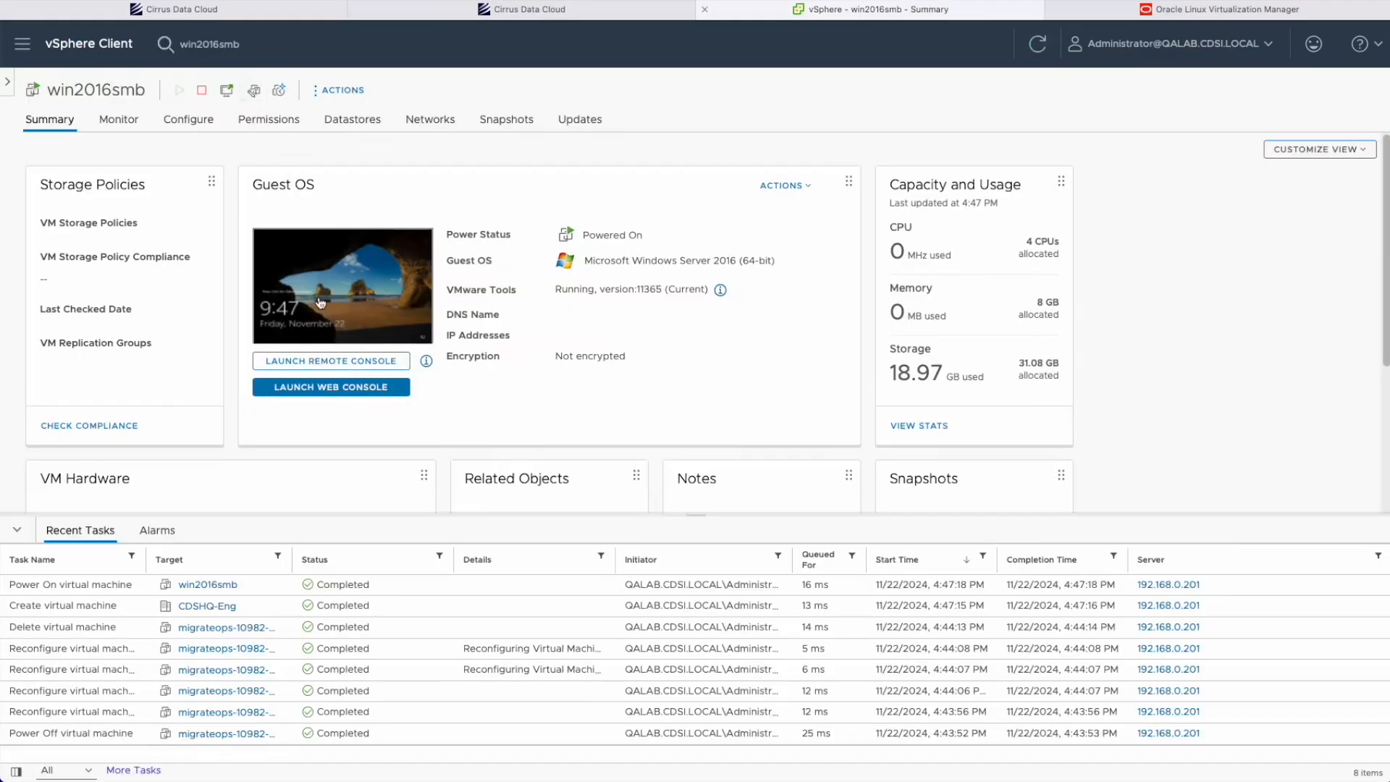
scroll(612, 423, down, 3)
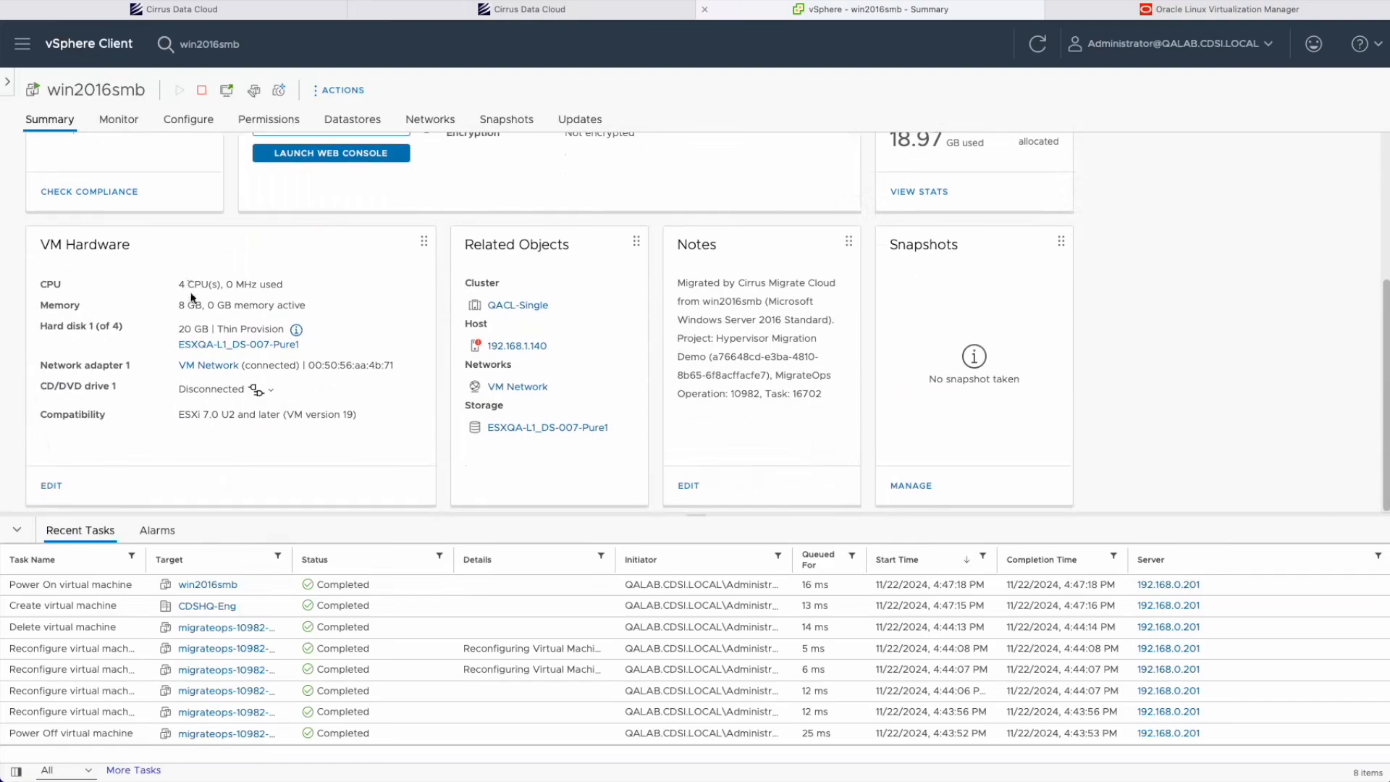
drag(176, 305, 243, 306)
drag(171, 280, 247, 282)
click(51, 486)
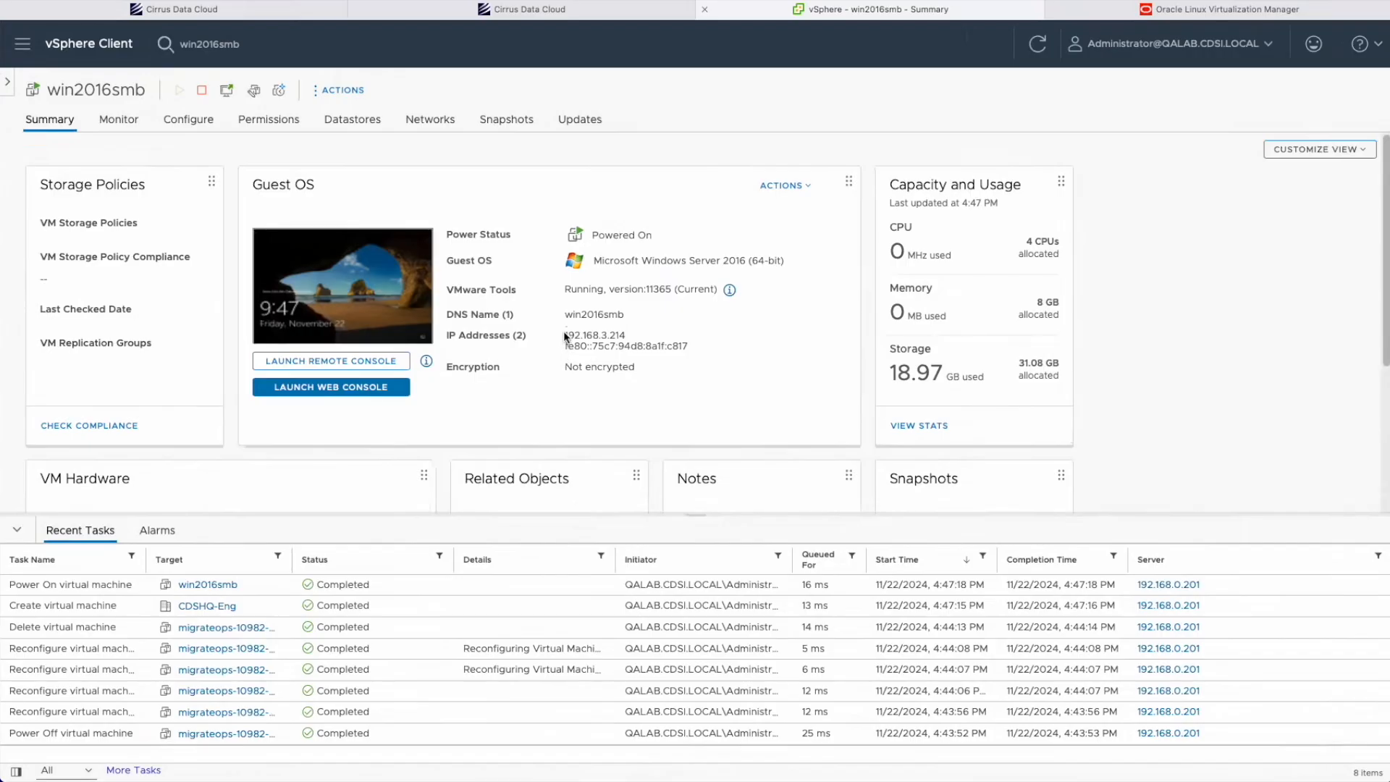
drag(565, 336, 699, 345)
click(569, 352)
click(700, 346)
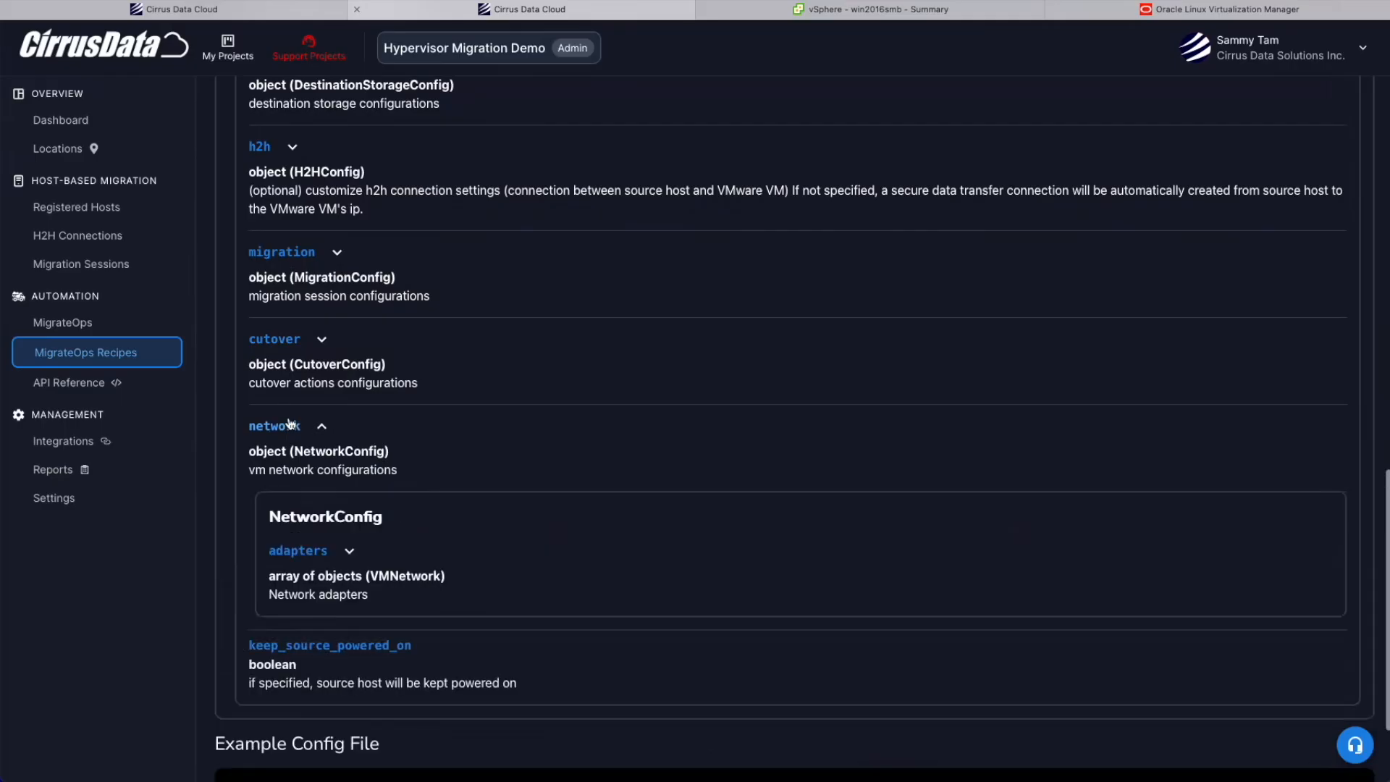
Expand the network adapters section and highlight the transfer_mac field among the VMNetwork fields.
scroll(304, 498, down, 2)
click(311, 428)
scroll(330, 550, down, 4)
scroll(330, 551, down, 2)
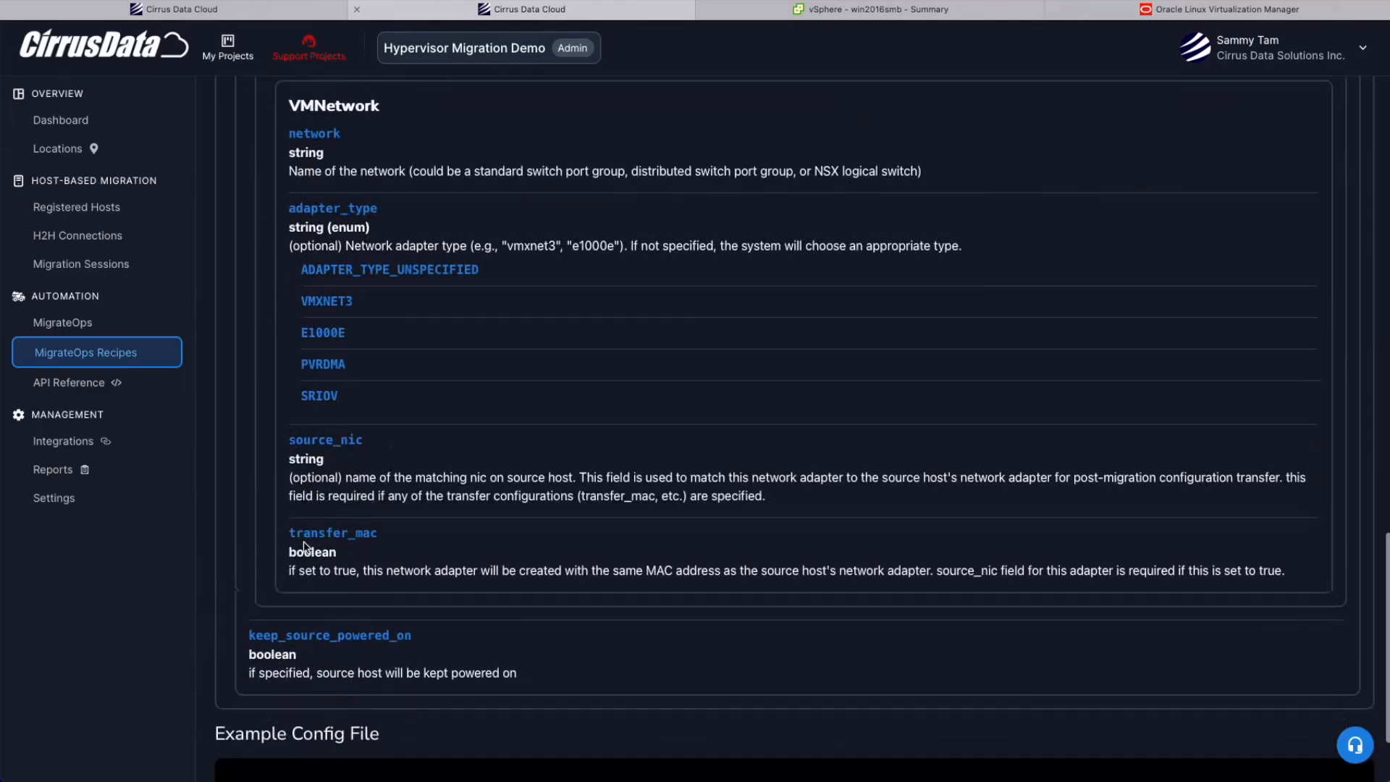
drag(287, 538, 396, 544)
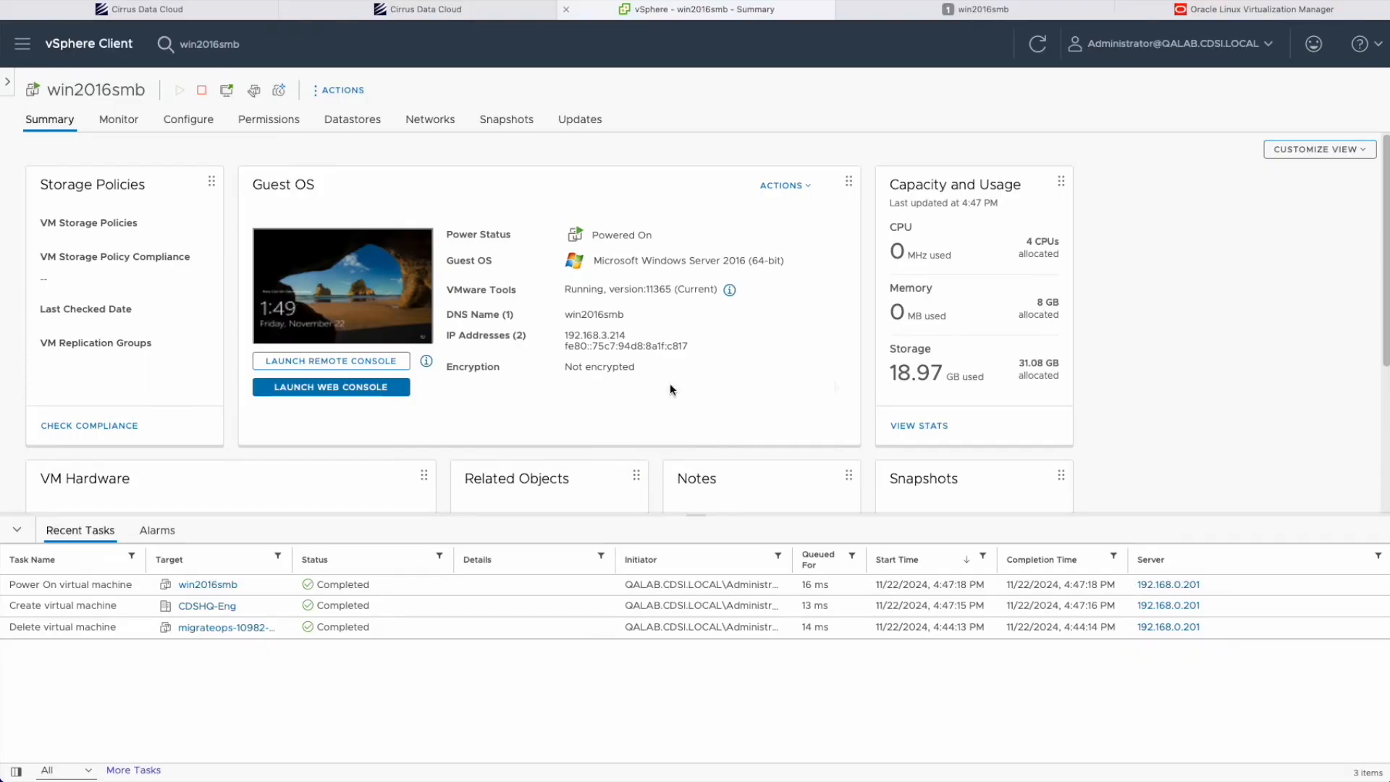
Open win2016smb's web console and inspect Disk 3's properties in Disk Management.
click(367, 387)
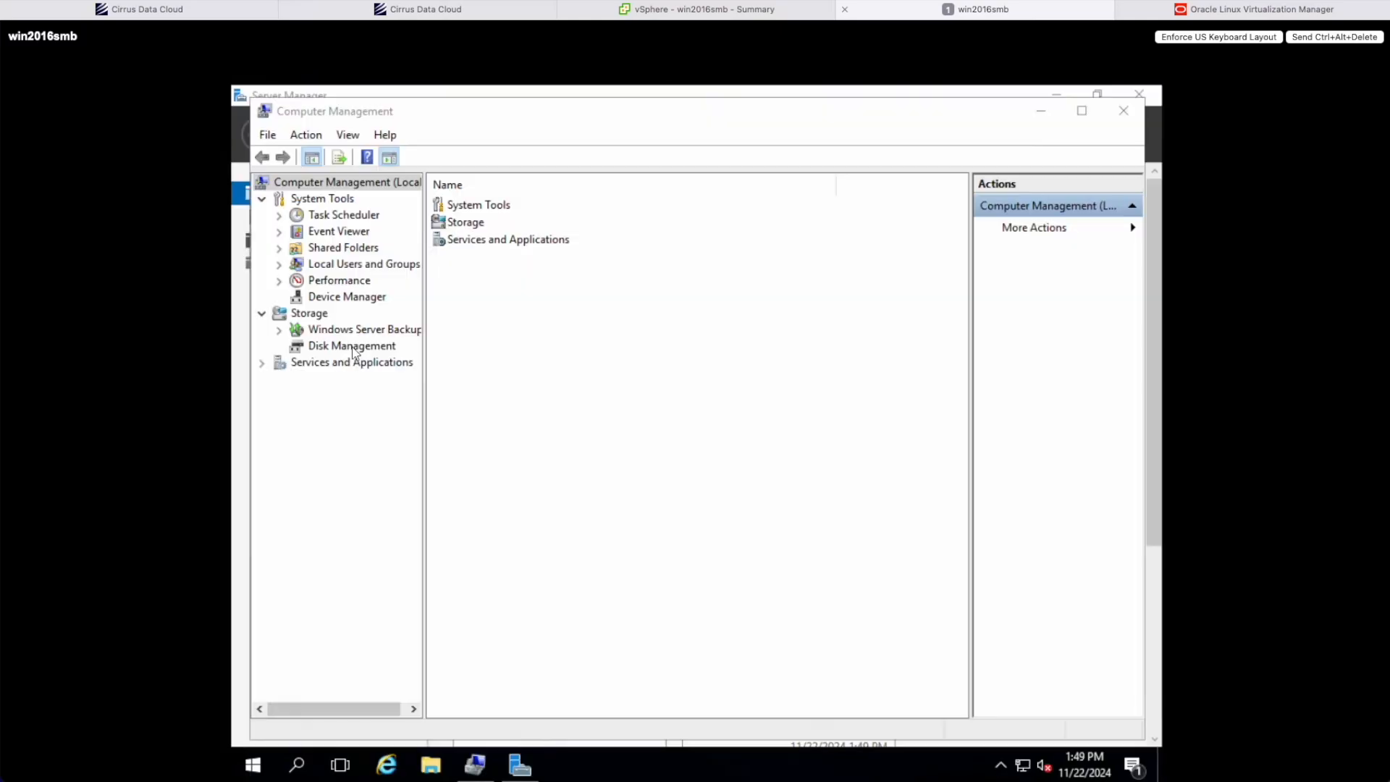
click(333, 326)
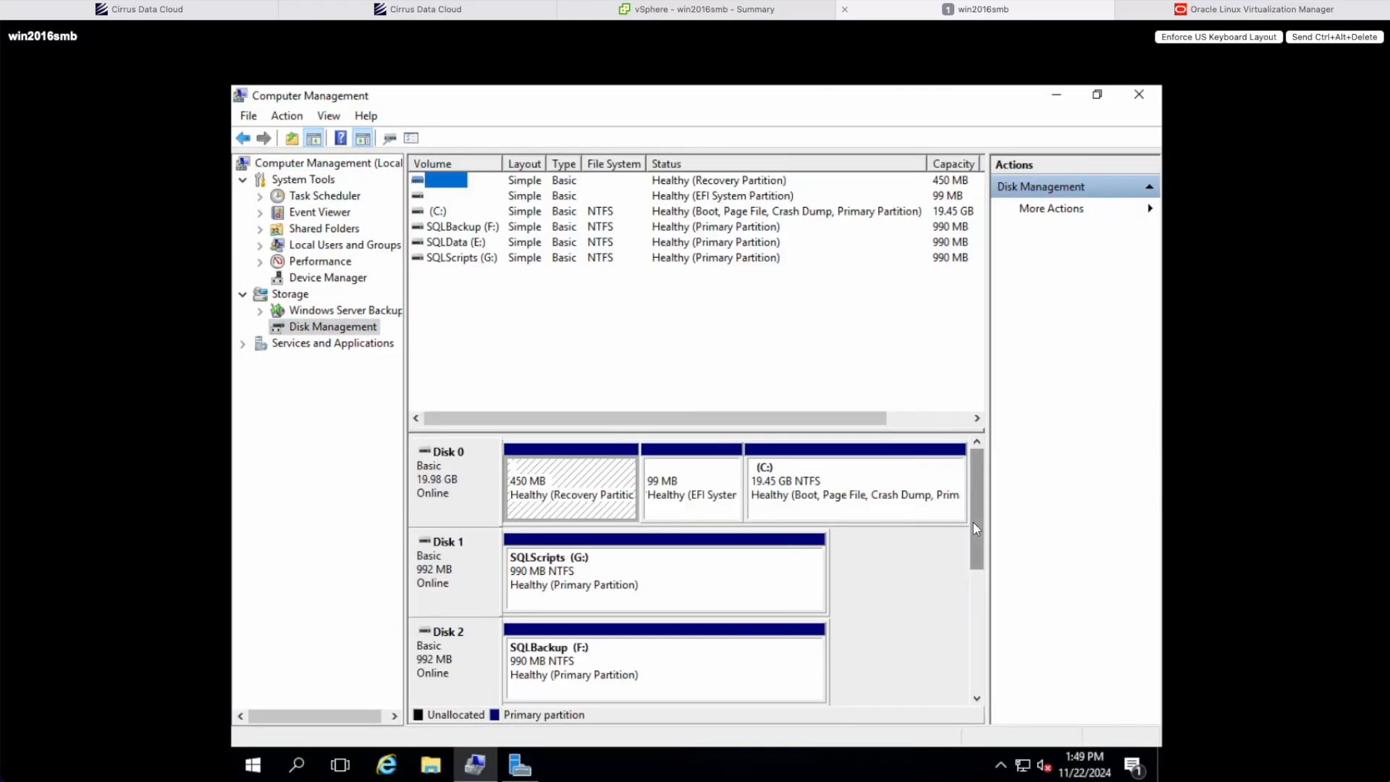
drag(973, 523, 974, 613)
right_click(482, 570)
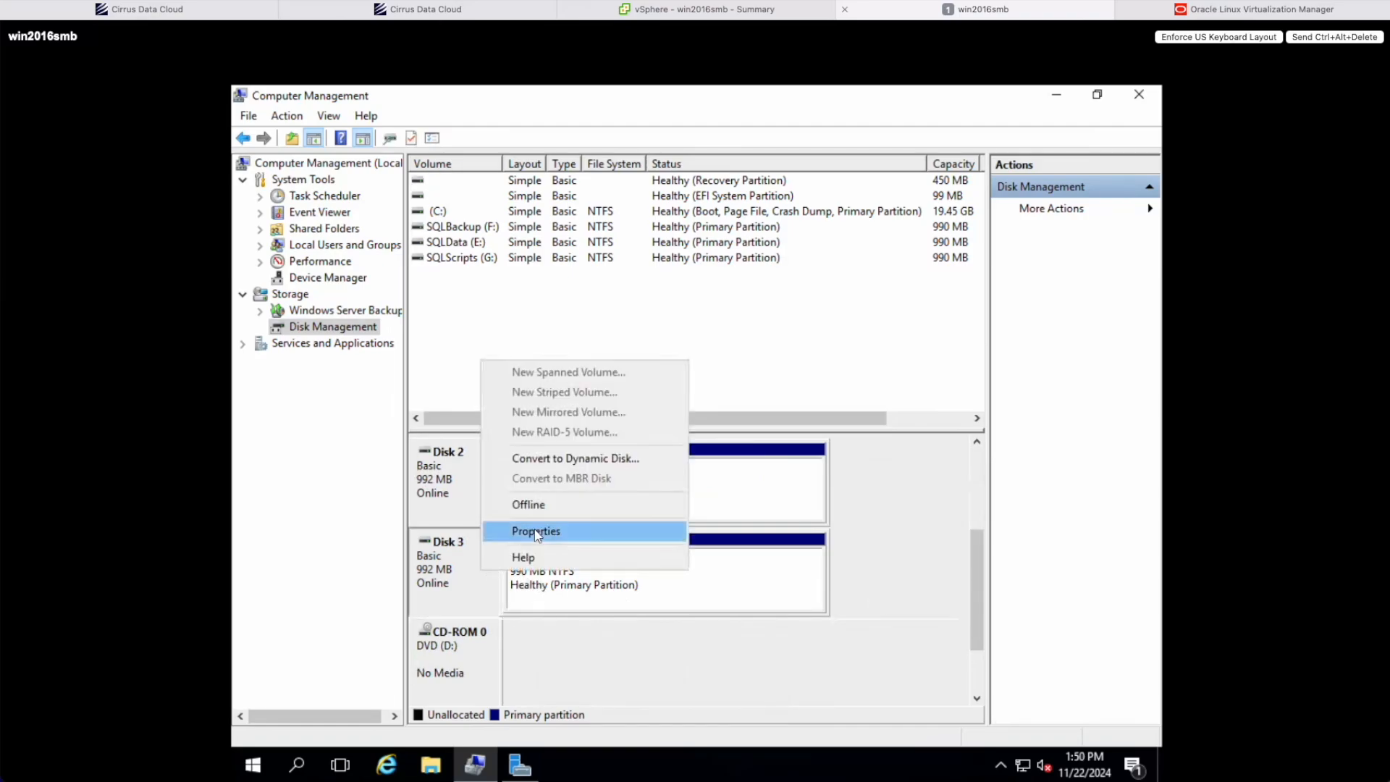
click(534, 529)
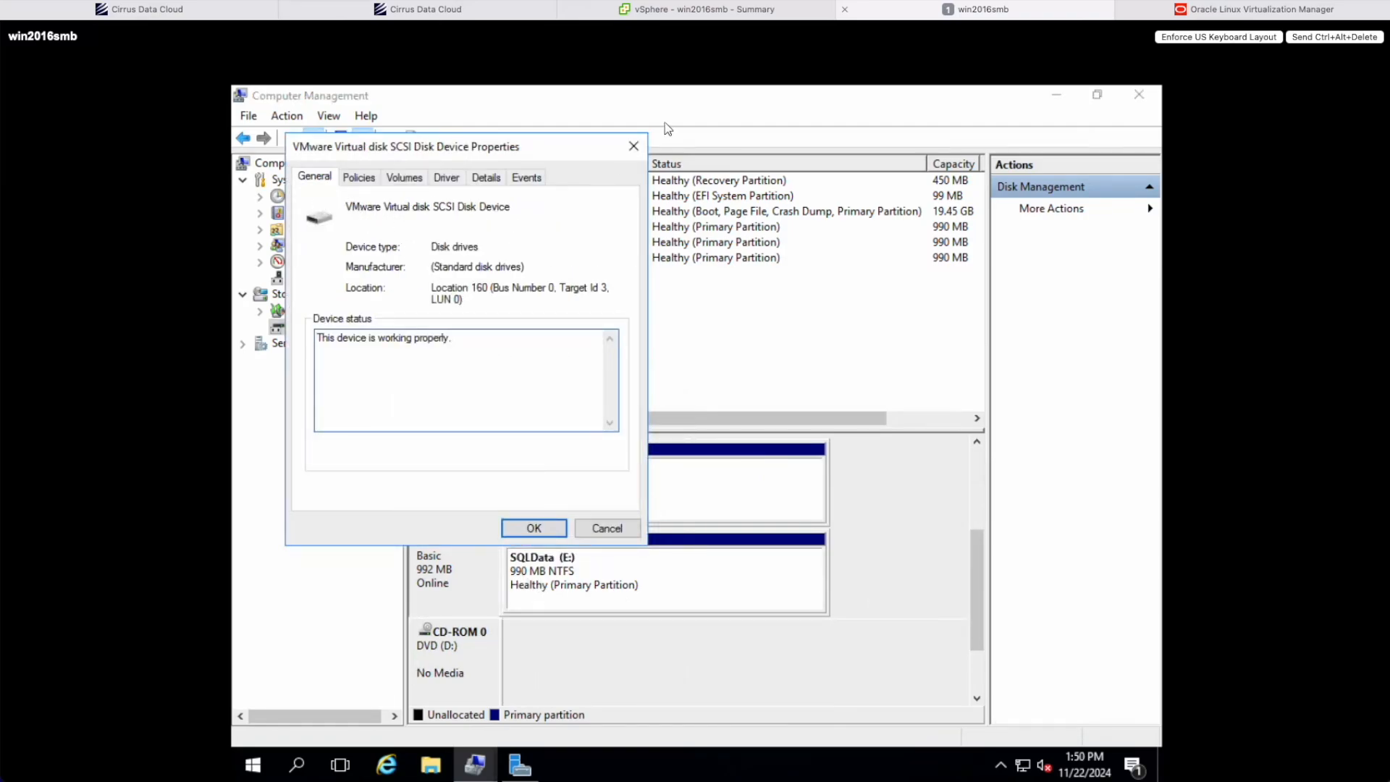
click(635, 146)
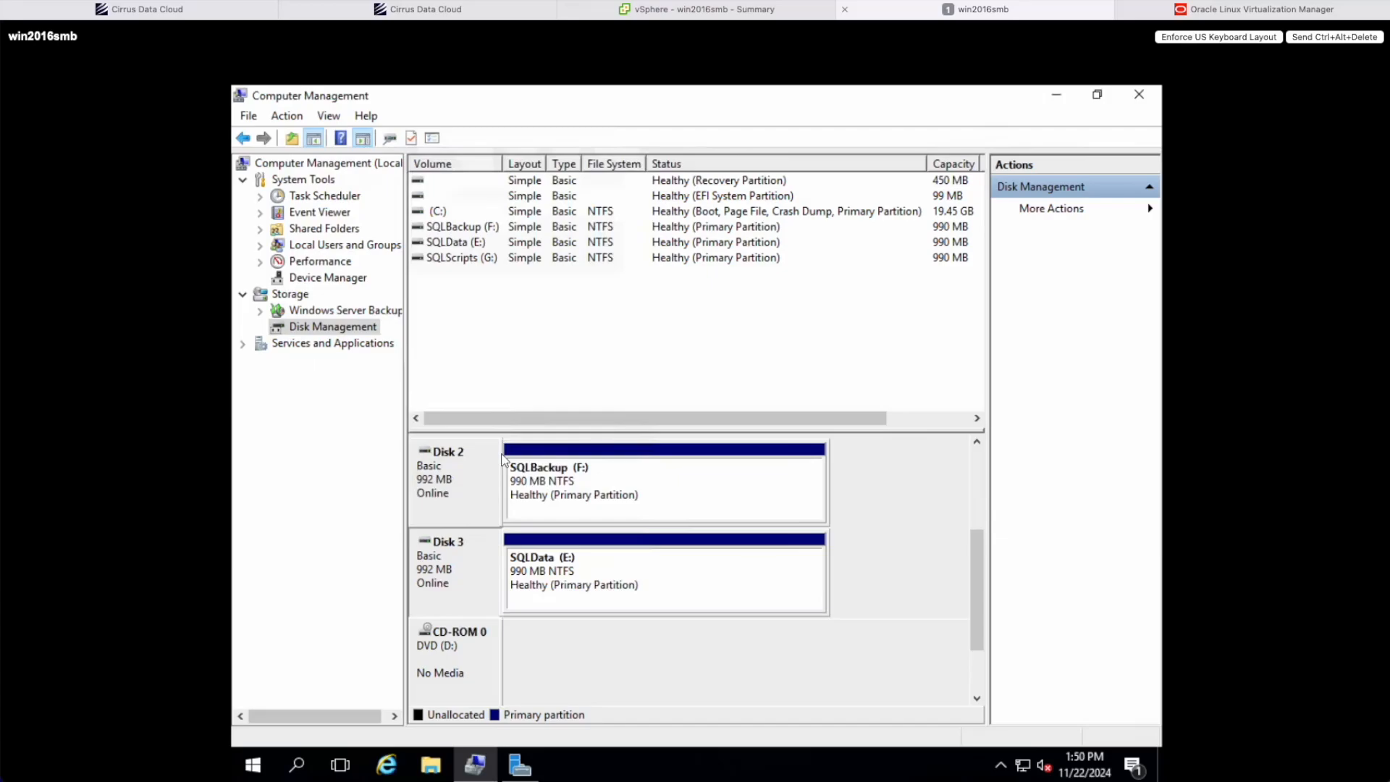
Open System Information and mark the System Manufacturer row reading VMware, Inc.
key(super)
text(system info)
click(422, 238)
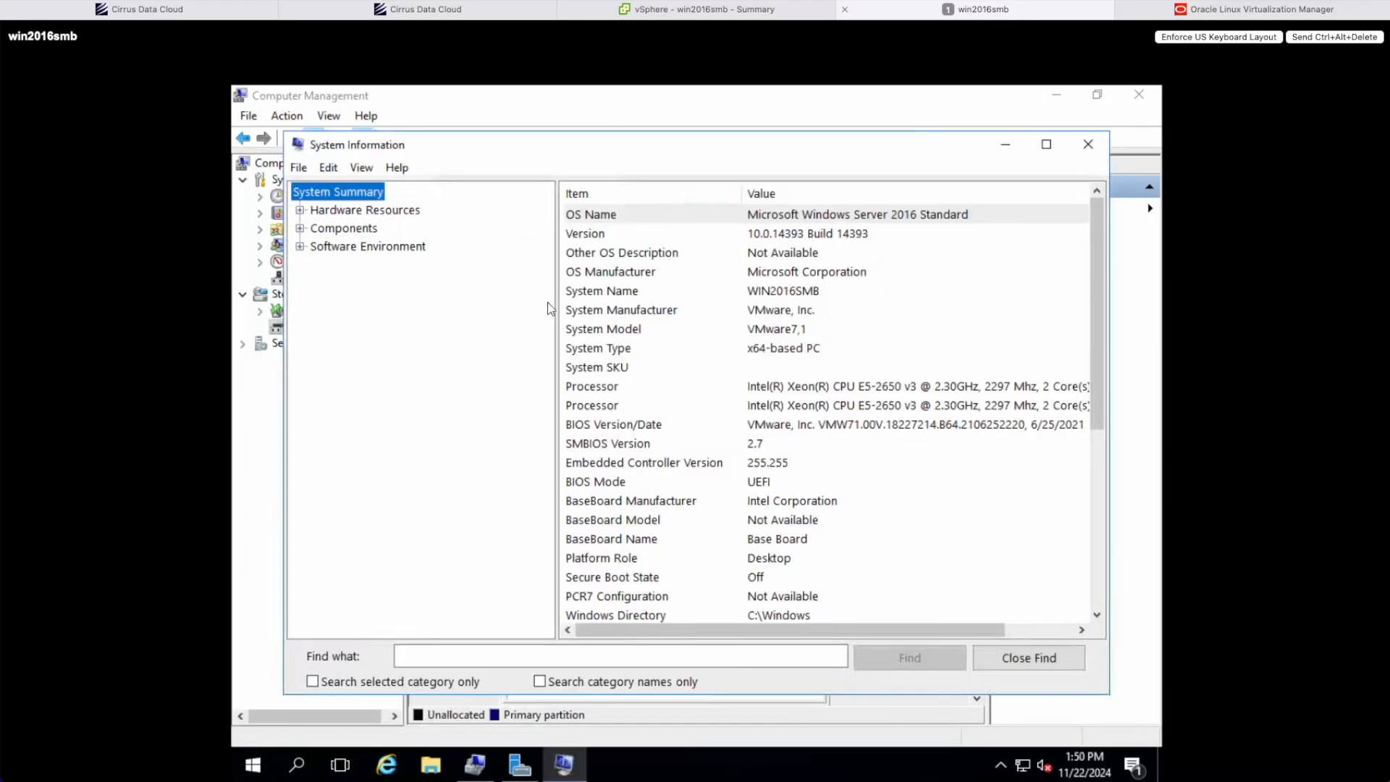
click(832, 317)
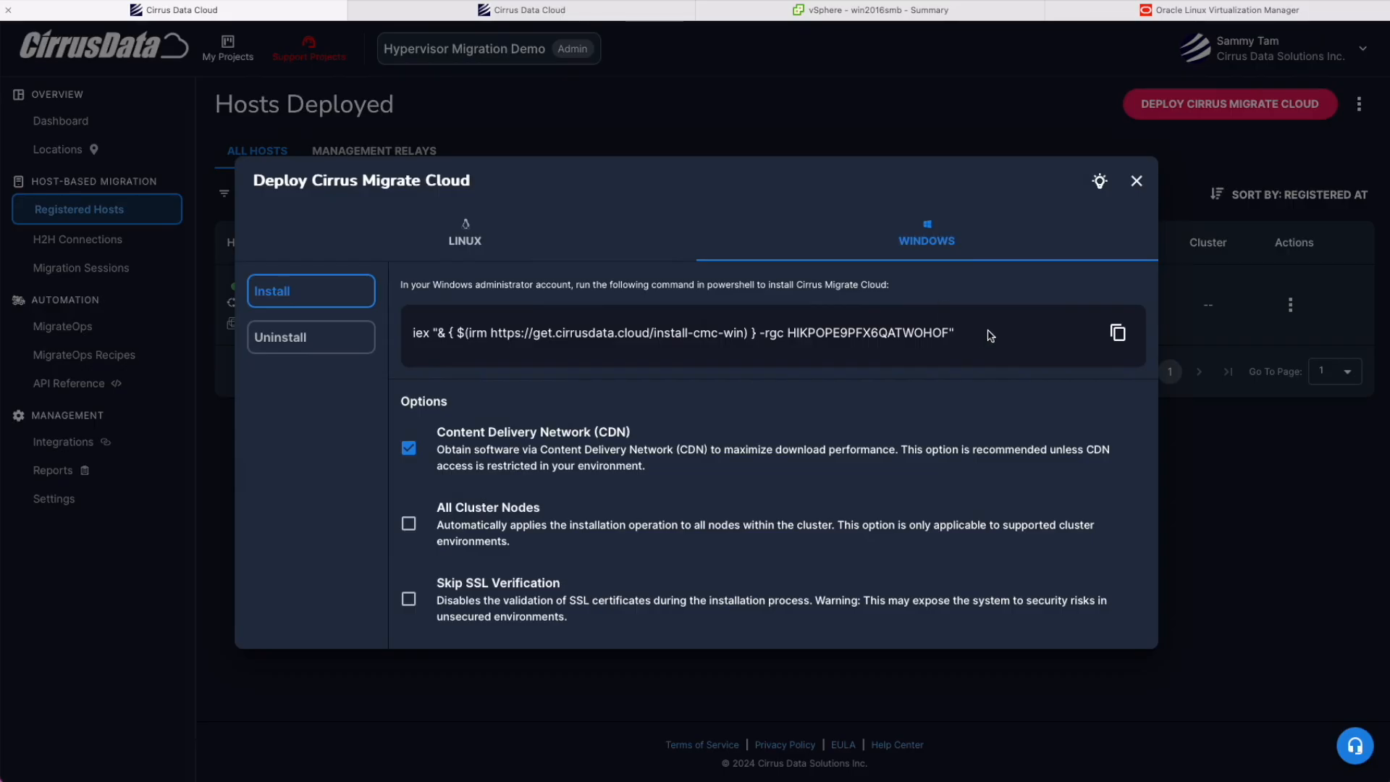
Fill in the vcenter-201 integration with address 192.168.0.201, the administrator username and password.
click(1116, 334)
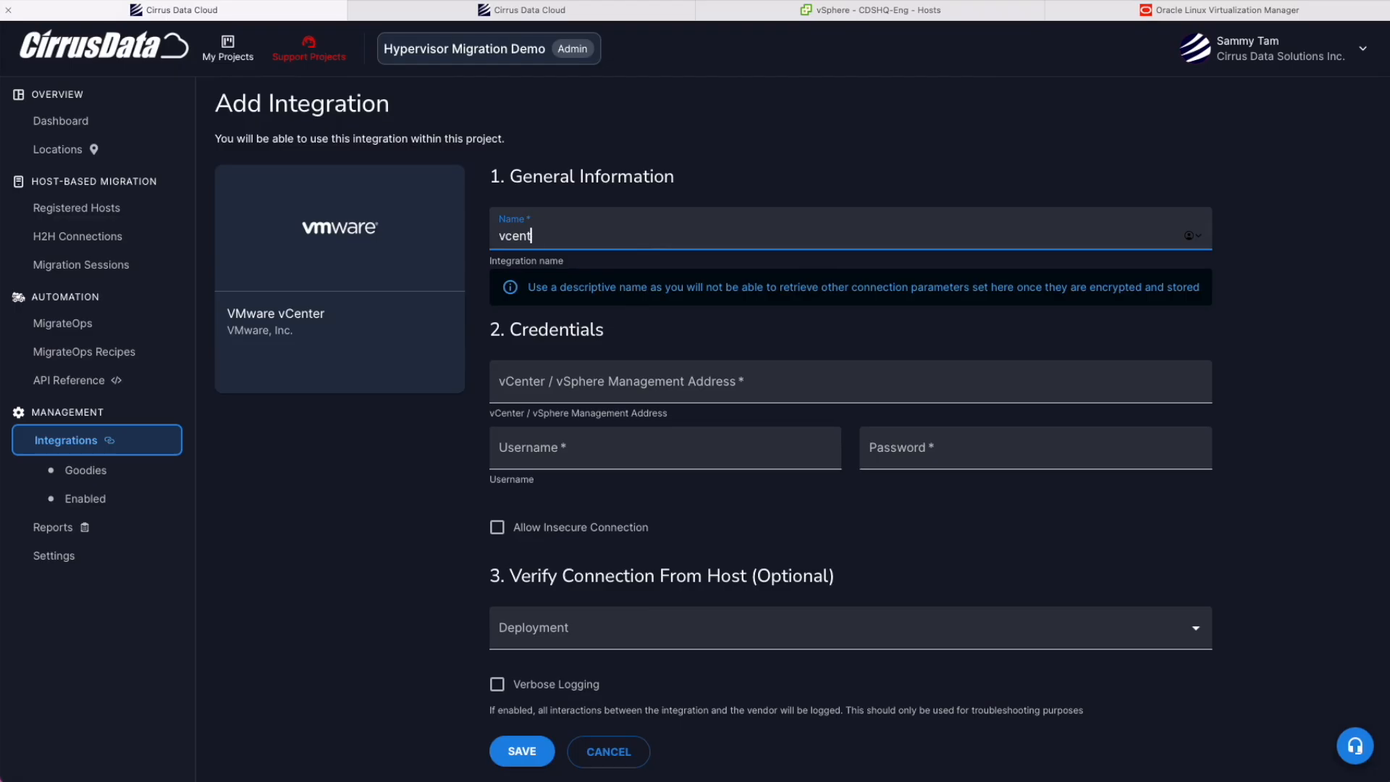
text(er-201)
key(Tab)
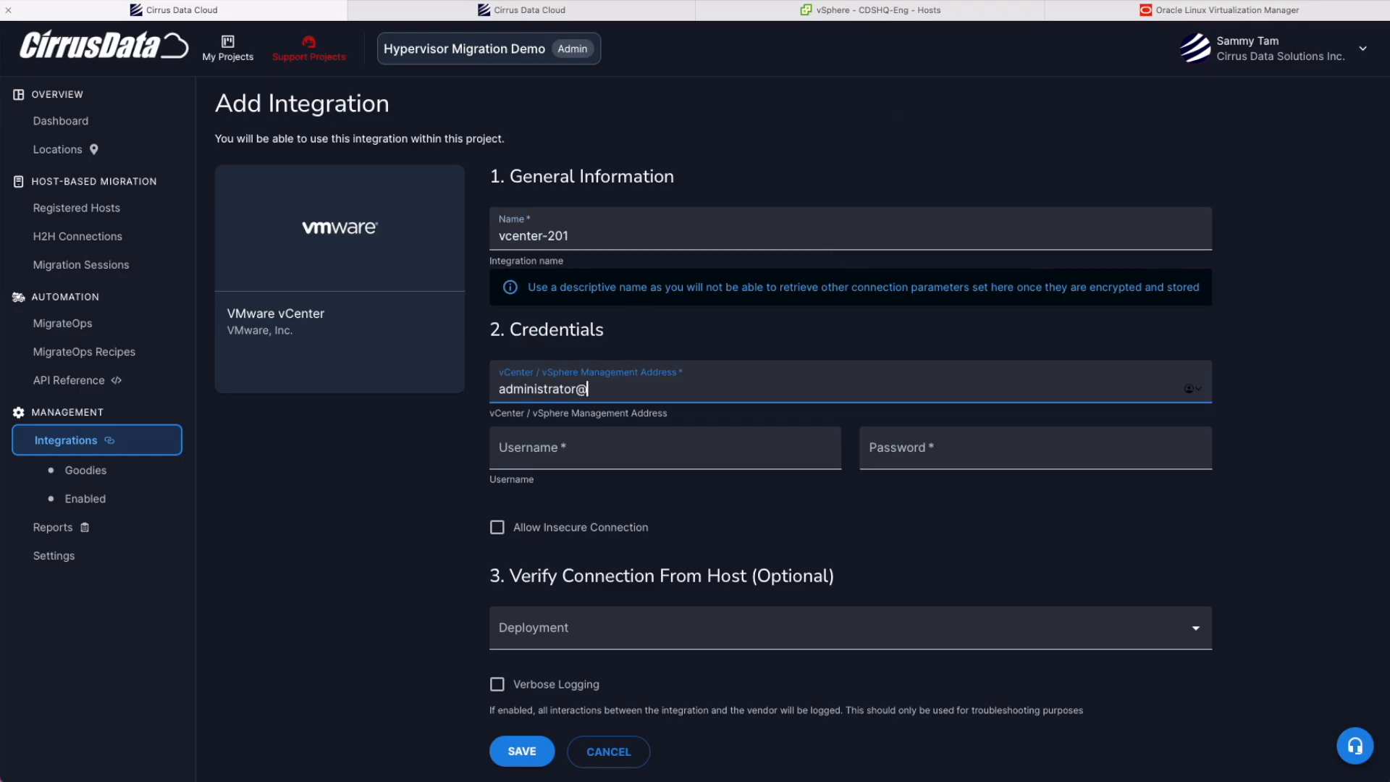
key(super+a)
key(super+x)
text(192.168.0.201)
key(Tab)
key(super+v)
click(978, 445)
text(•••••••••)
Open the Deployment list and highlight the Azure VMware Solution intro text.
click(637, 629)
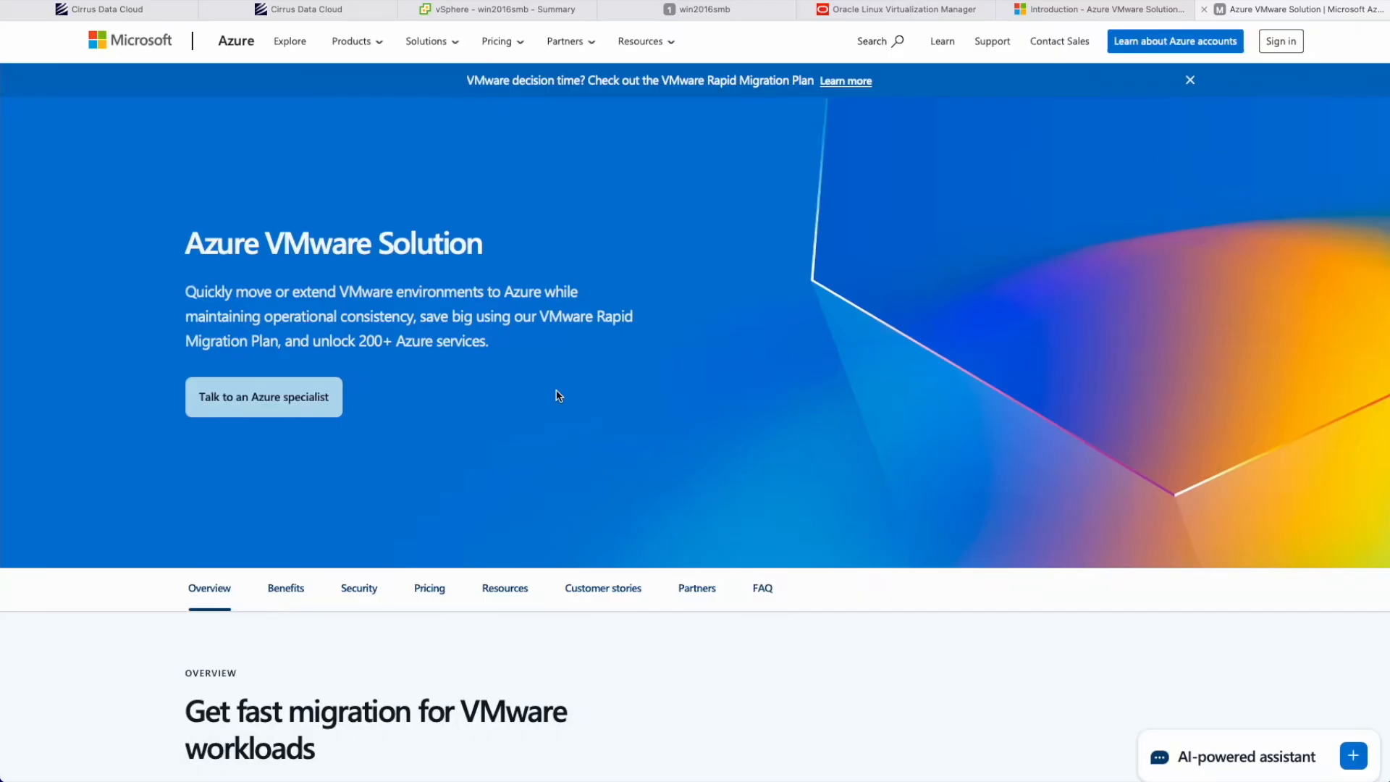
drag(186, 291, 337, 292)
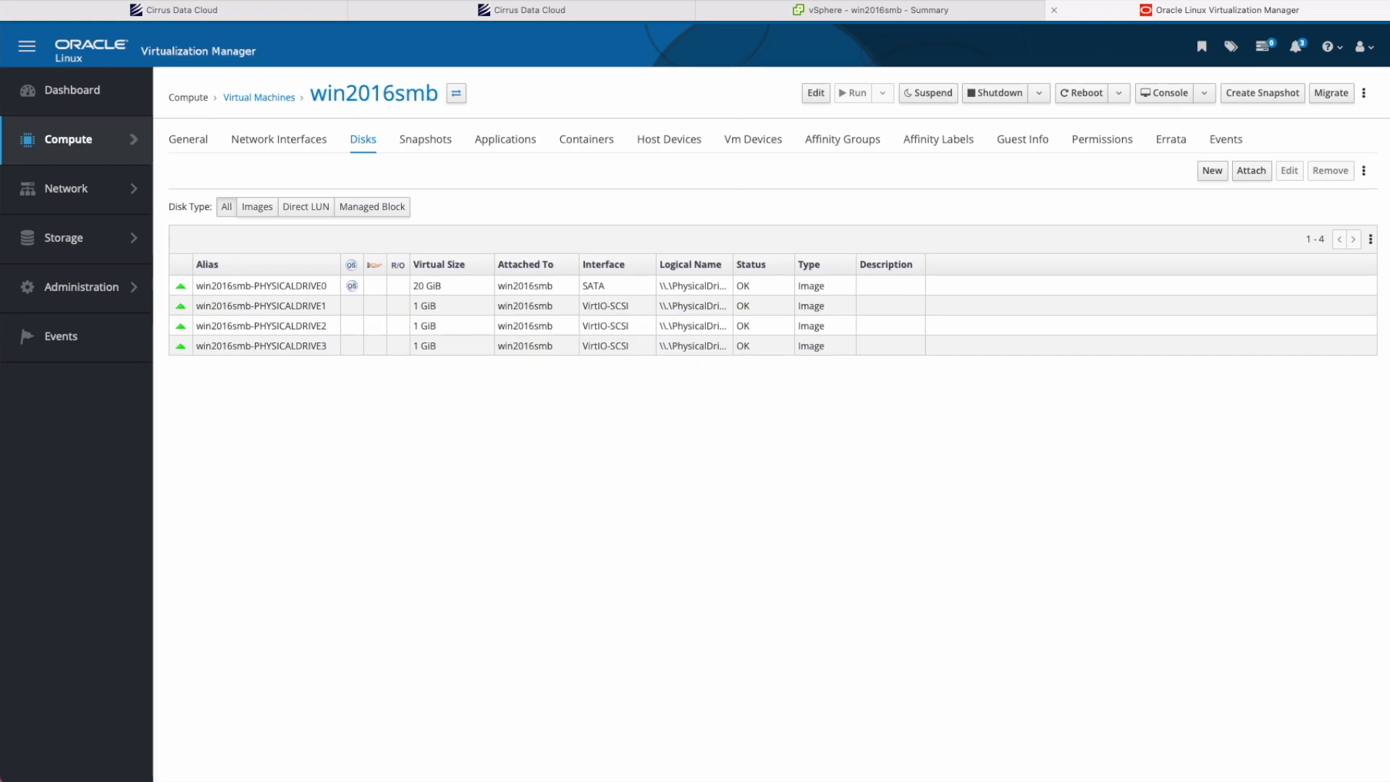
click(869, 10)
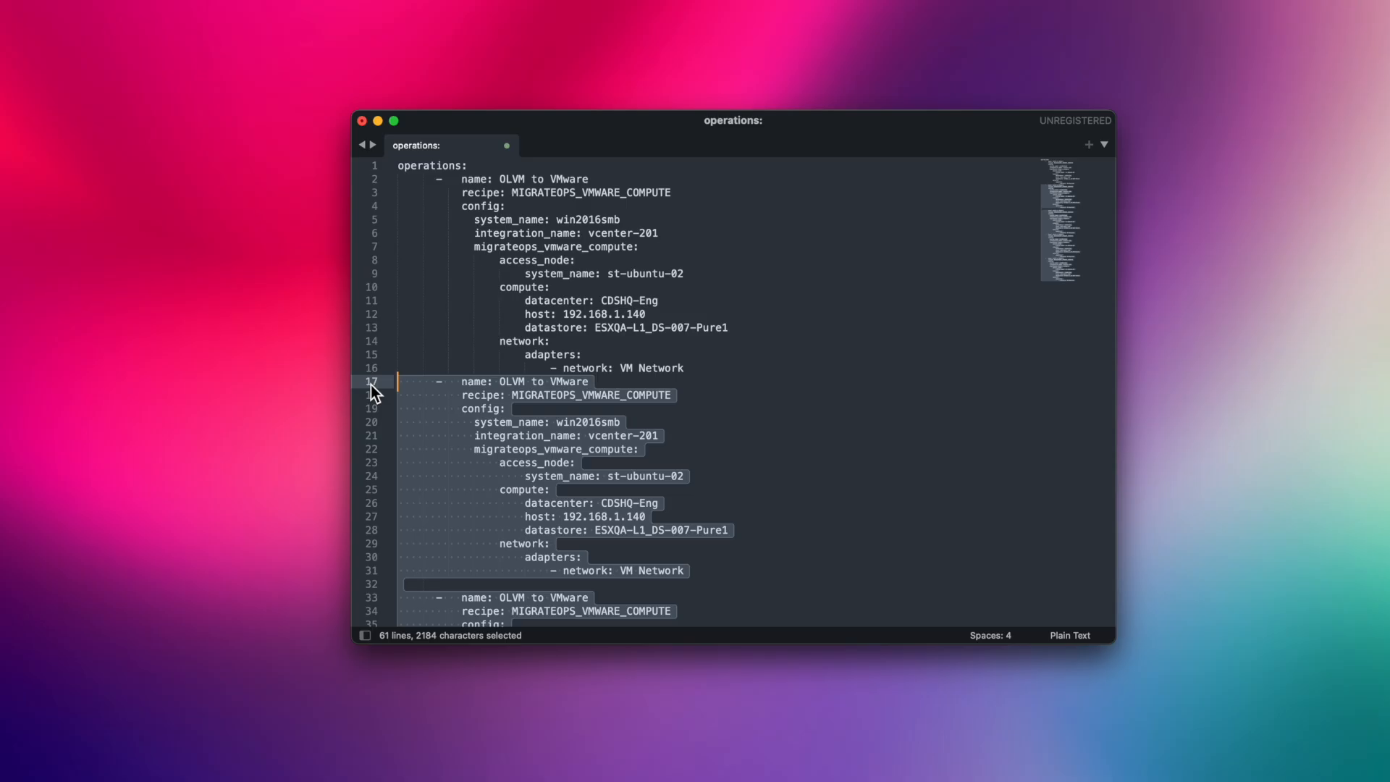
Delete the duplicate YAML block and paste the single OLVM to VMware block into the MigrateOps editor.
key(BackSpace)
key(super+a)
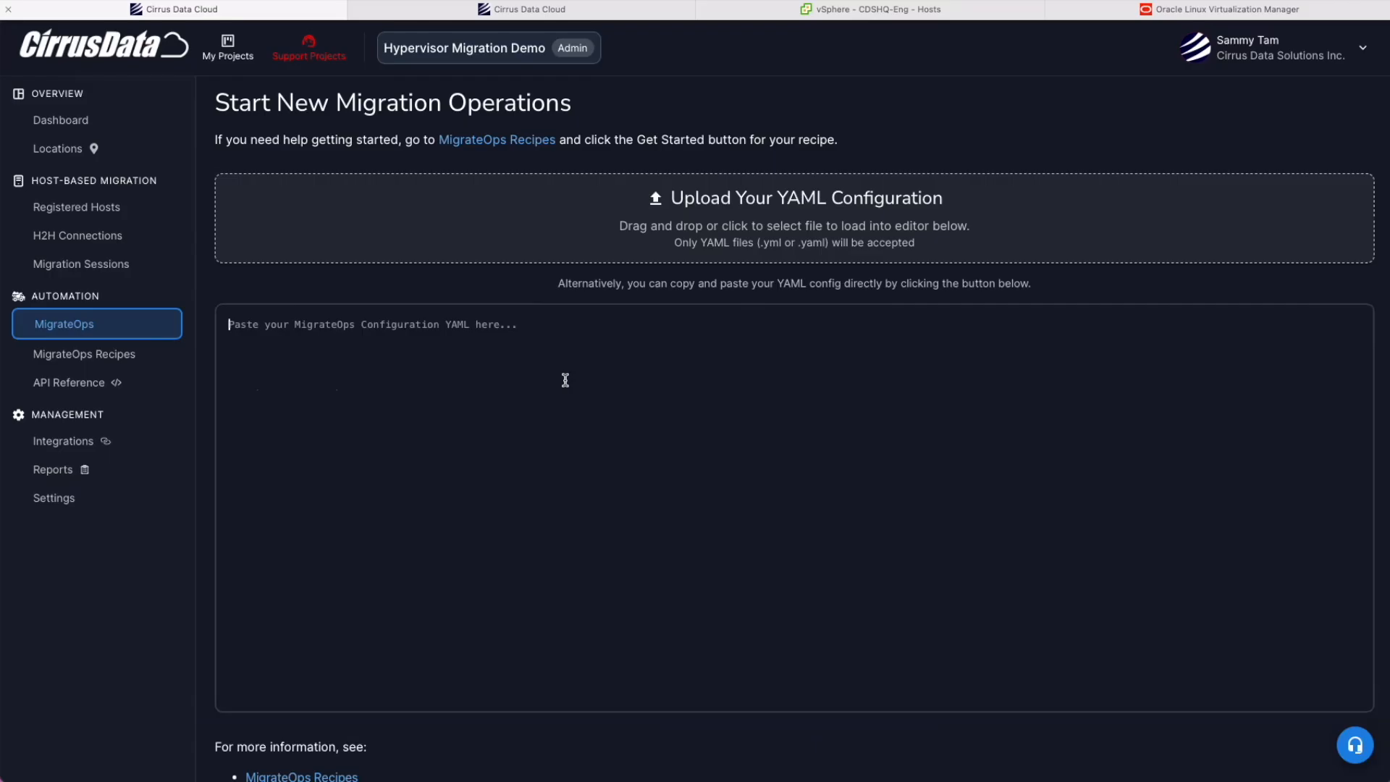
key(super+v)
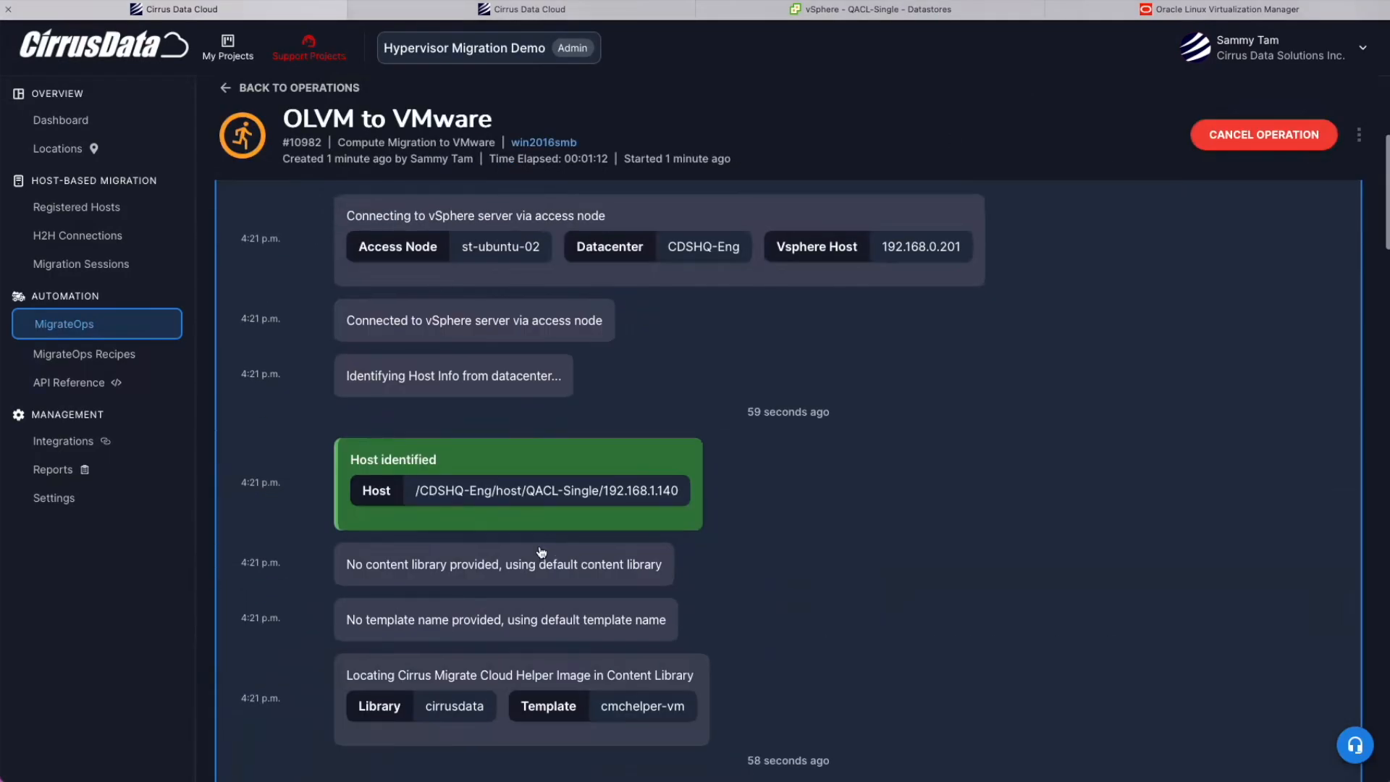
Expand the Create Migration Virtual Machine task log and highlight the helper VM's name.
scroll(513, 483, up, 3)
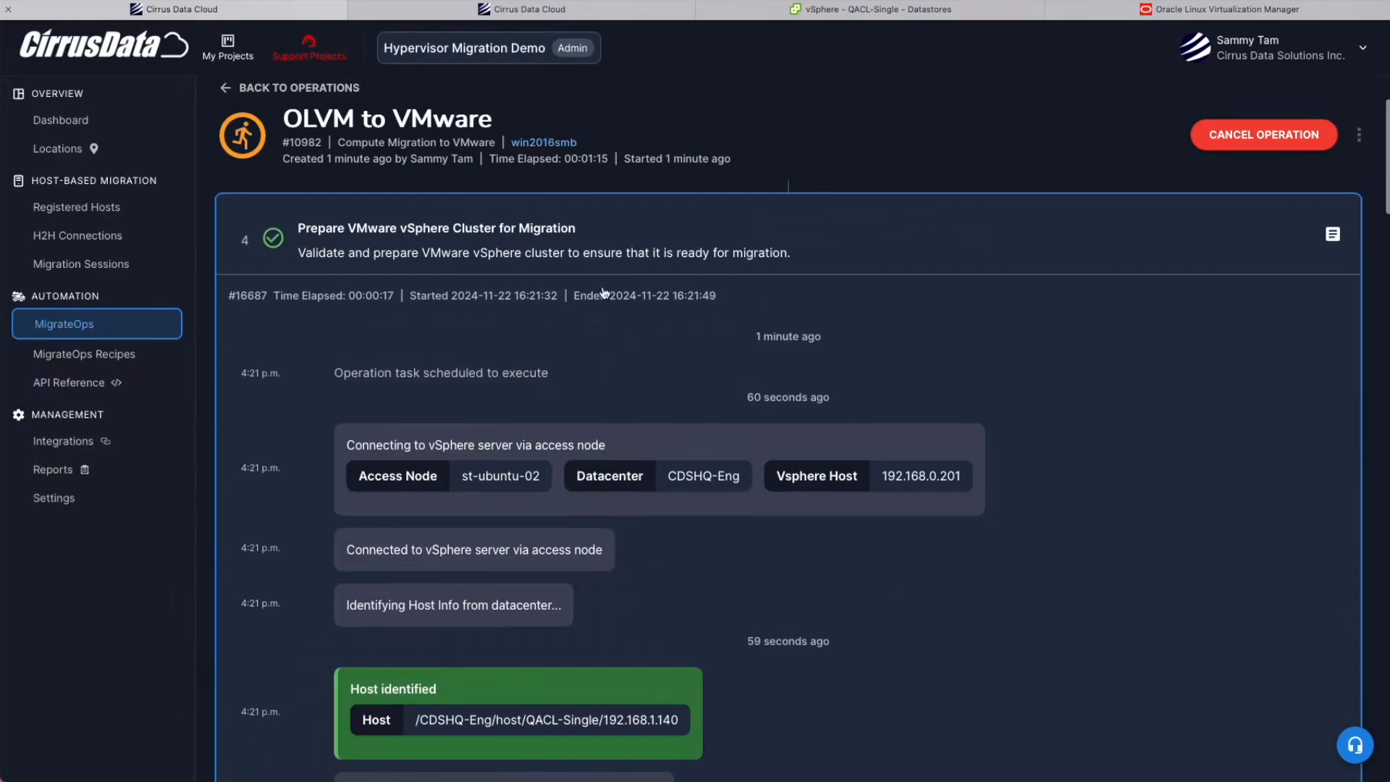
scroll(391, 391, down, 1)
scroll(589, 534, down, 4)
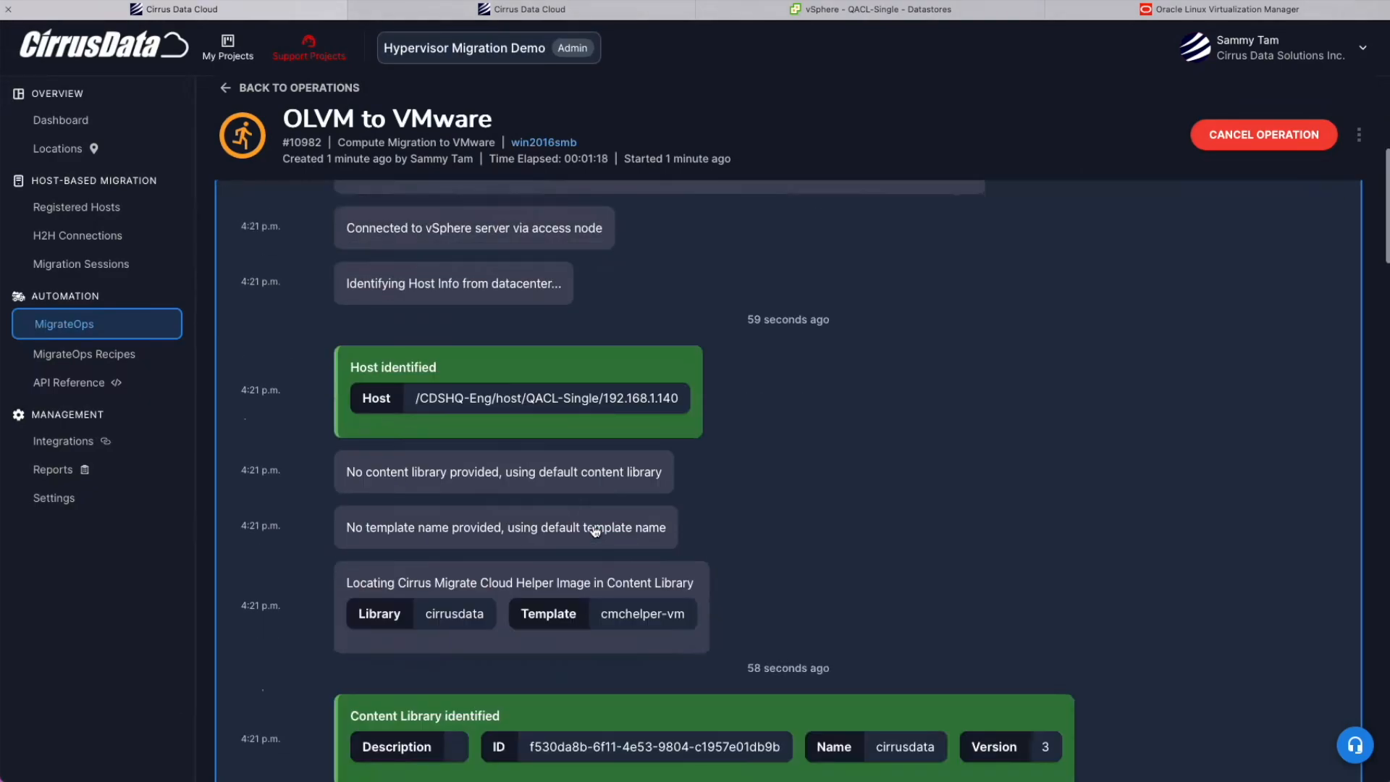
scroll(457, 403, down, 5)
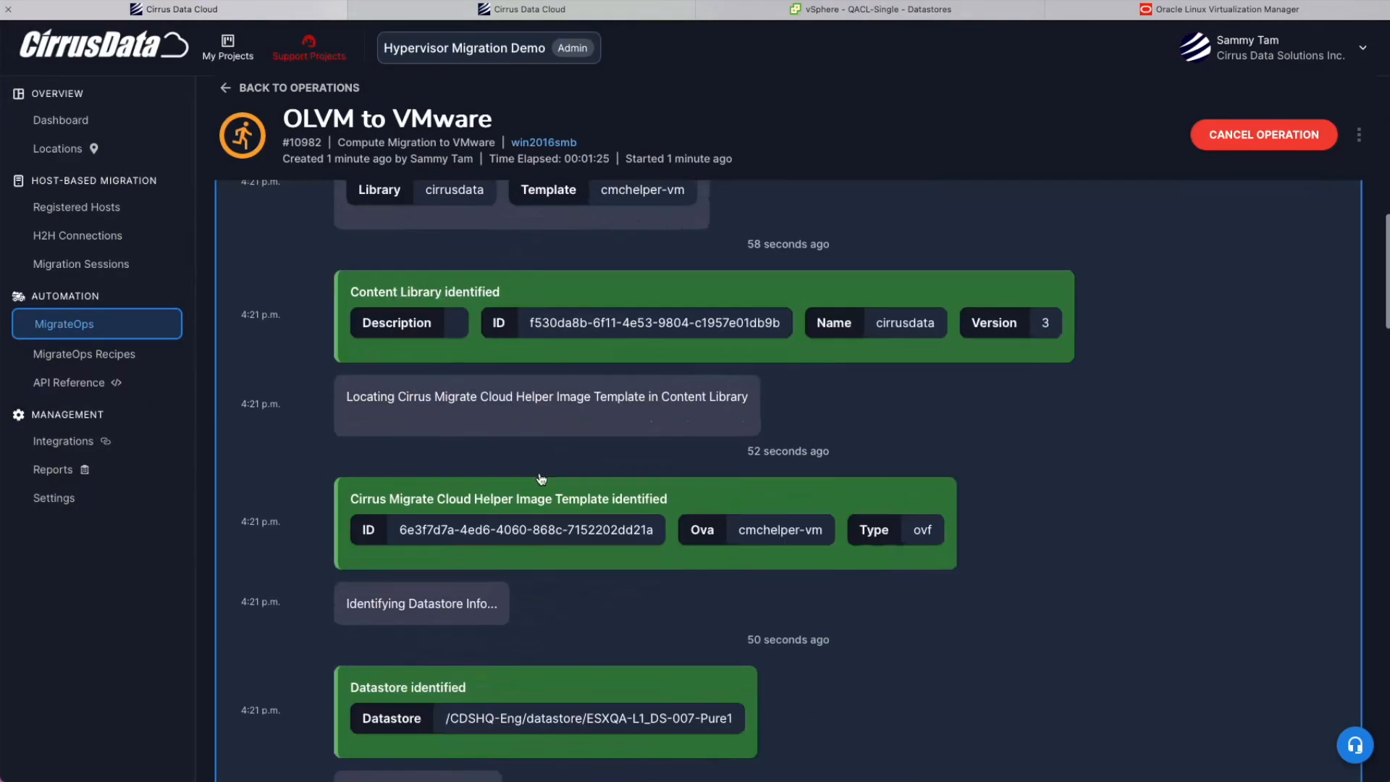
scroll(526, 505, down, 6)
scroll(525, 504, down, 6)
scroll(450, 695, down, 4)
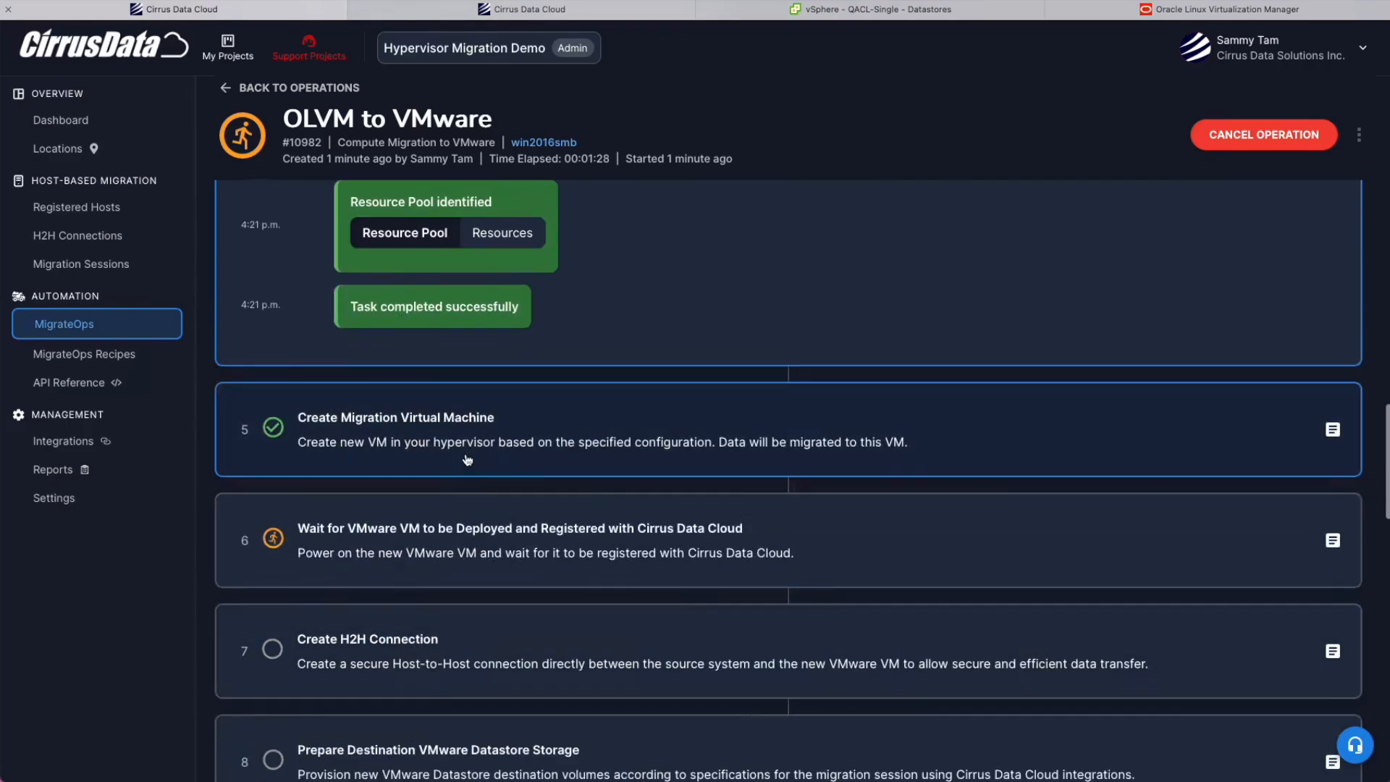
click(467, 459)
scroll(475, 506, up, 6)
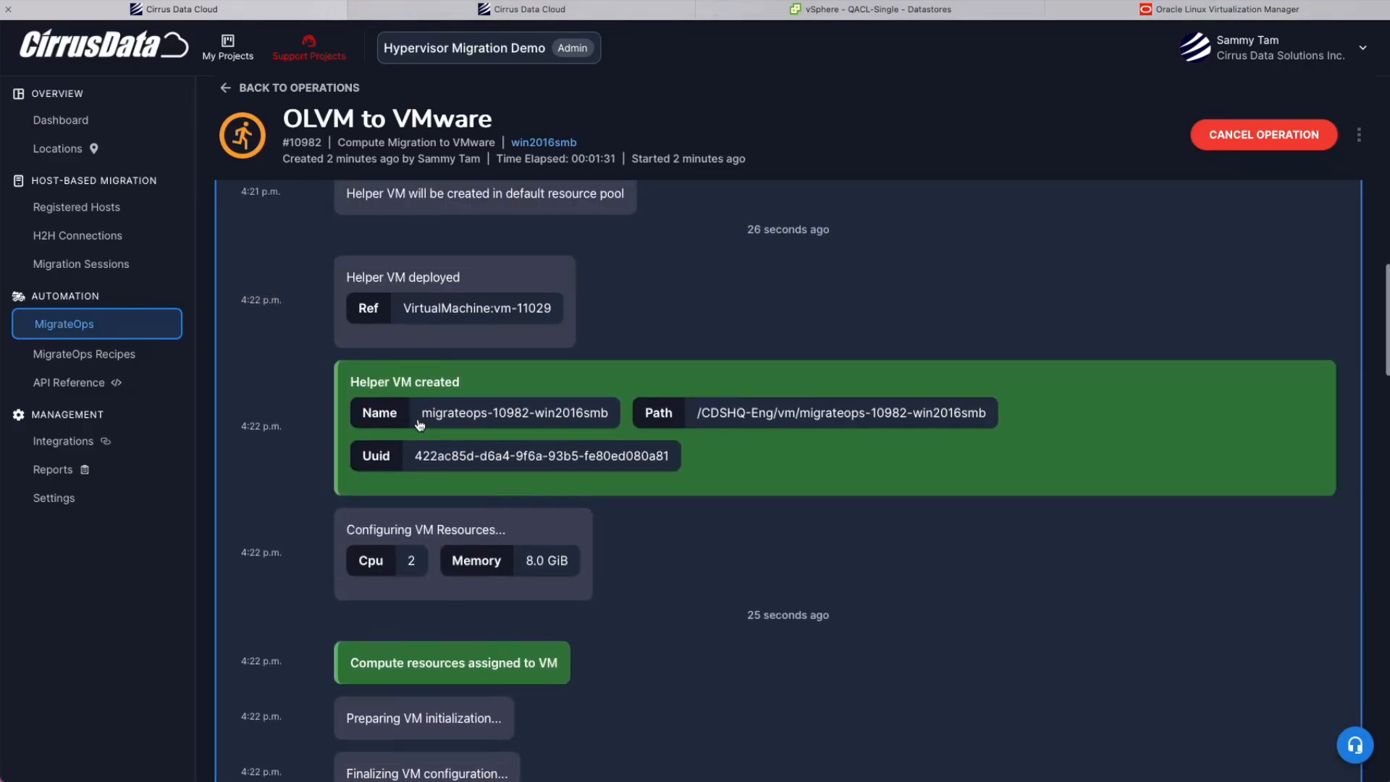
drag(422, 413, 542, 418)
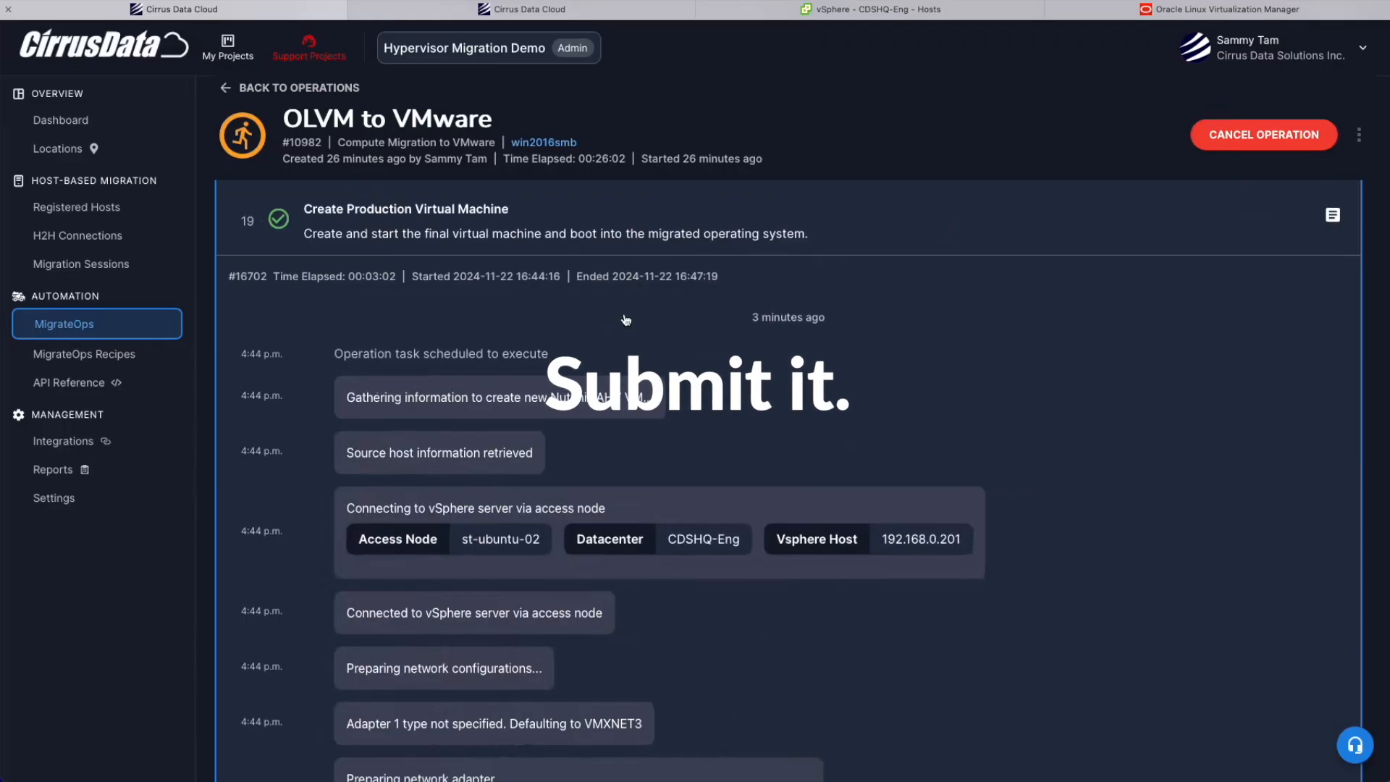
scroll(622, 315, down, 10)
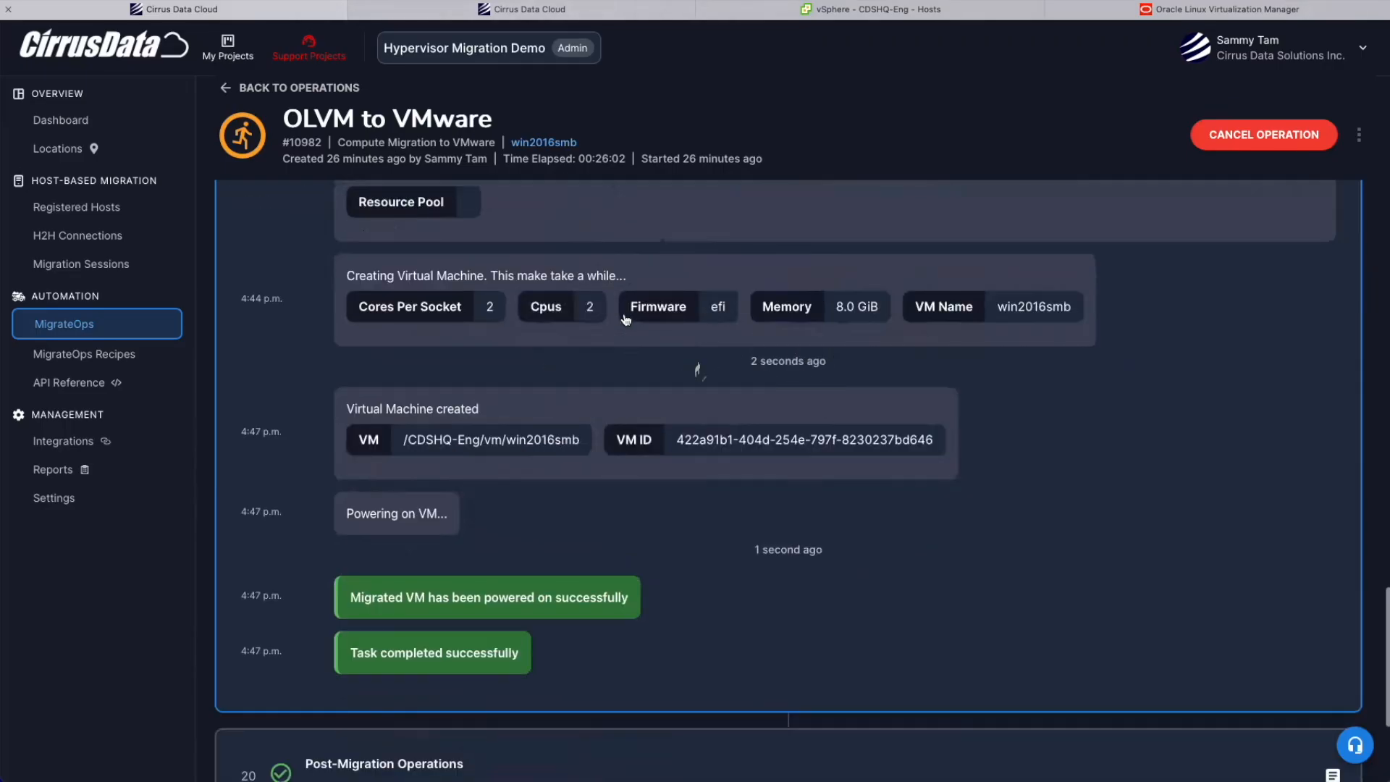